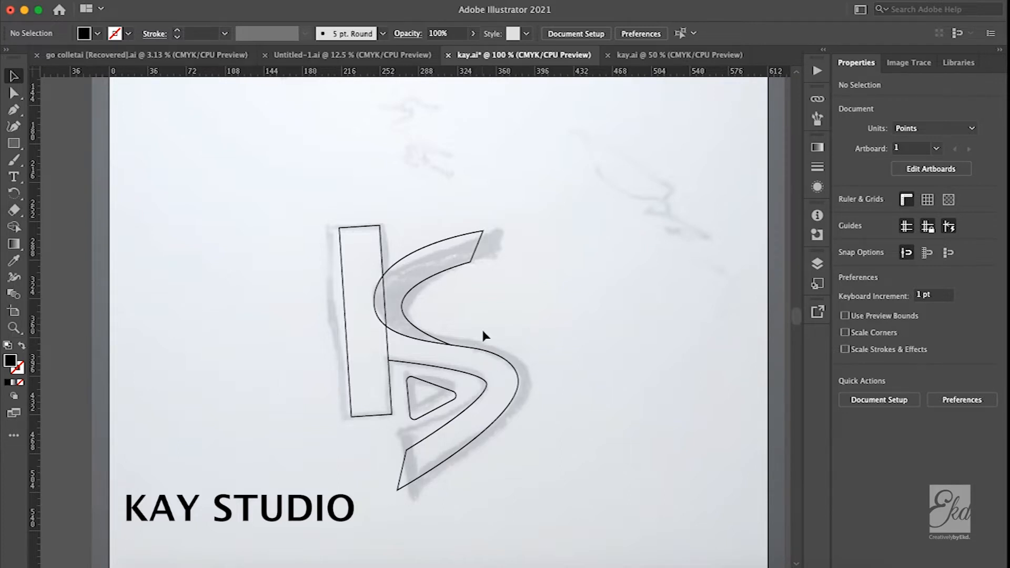
Delete all the traced KS logo outlines lying over the pencil sketch.
drag(589, 166, 242, 516)
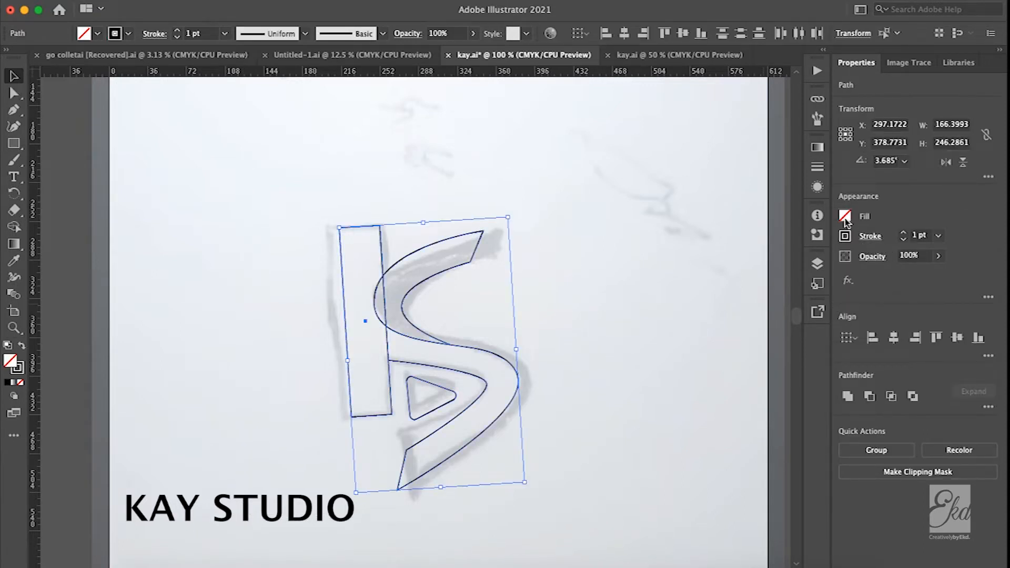
click(706, 322)
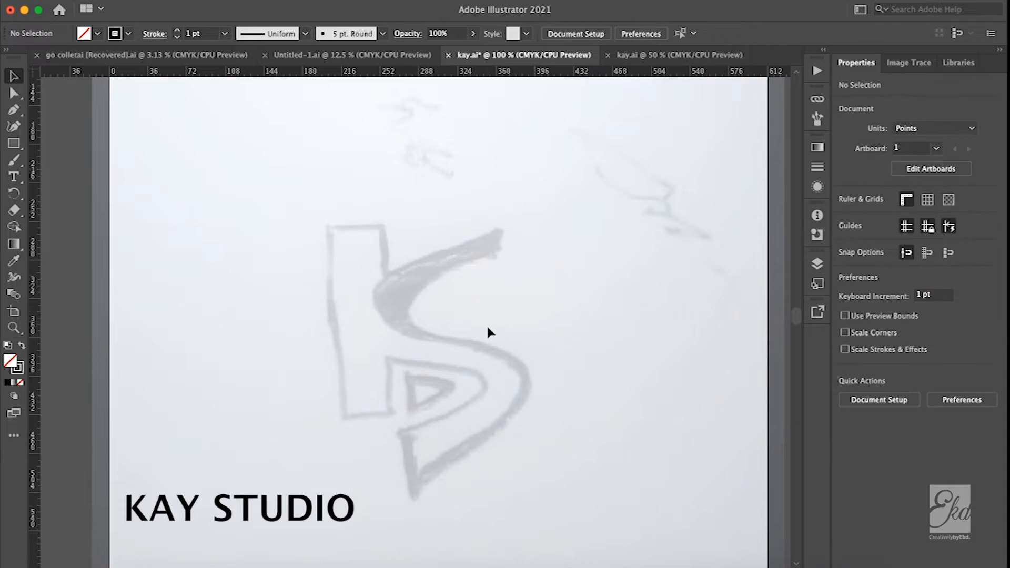
scroll(393, 333, up, 1)
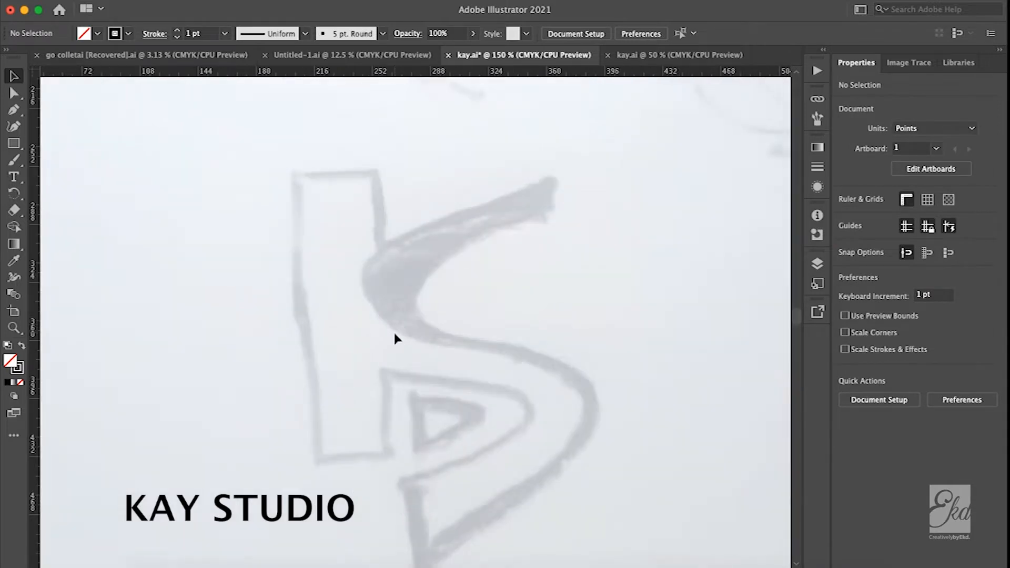
scroll(394, 330, down, 2)
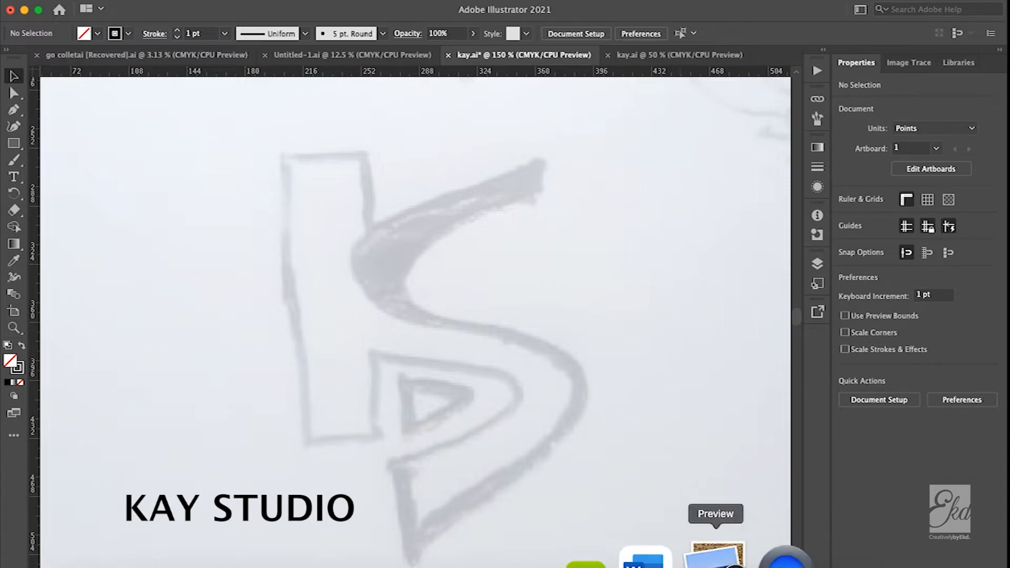
Switch to Preview and examine the page of pencil logo sketches, especially the KS variant above the Kay Studio lettering.
click(715, 552)
click(41, 8)
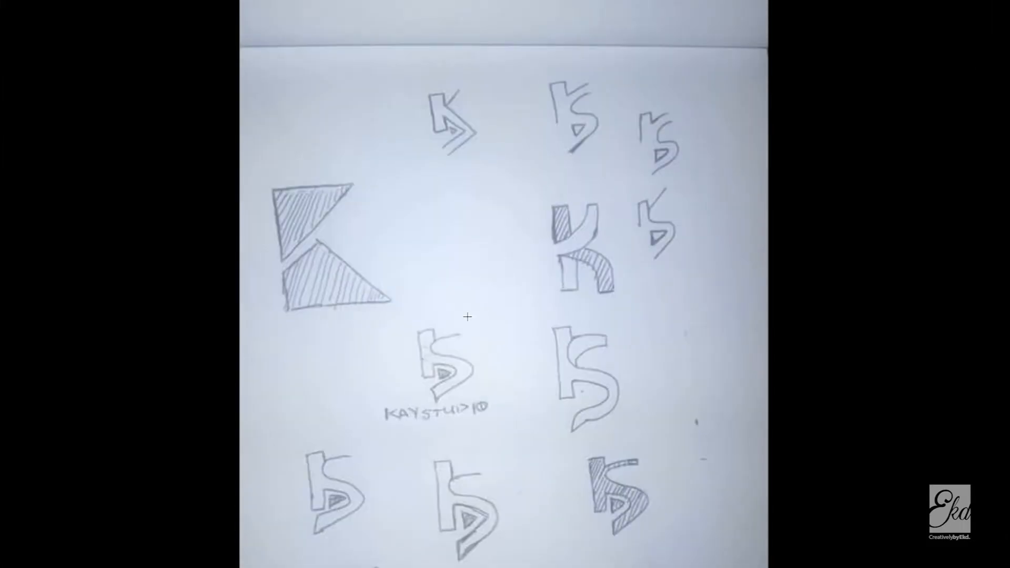
scroll(460, 361, up, 1)
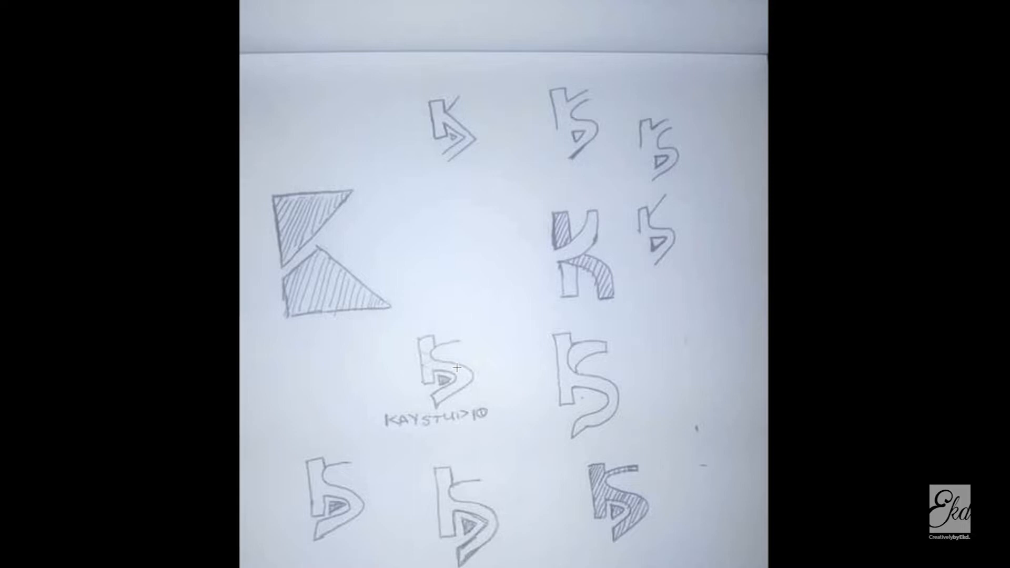
scroll(457, 368, up, 3)
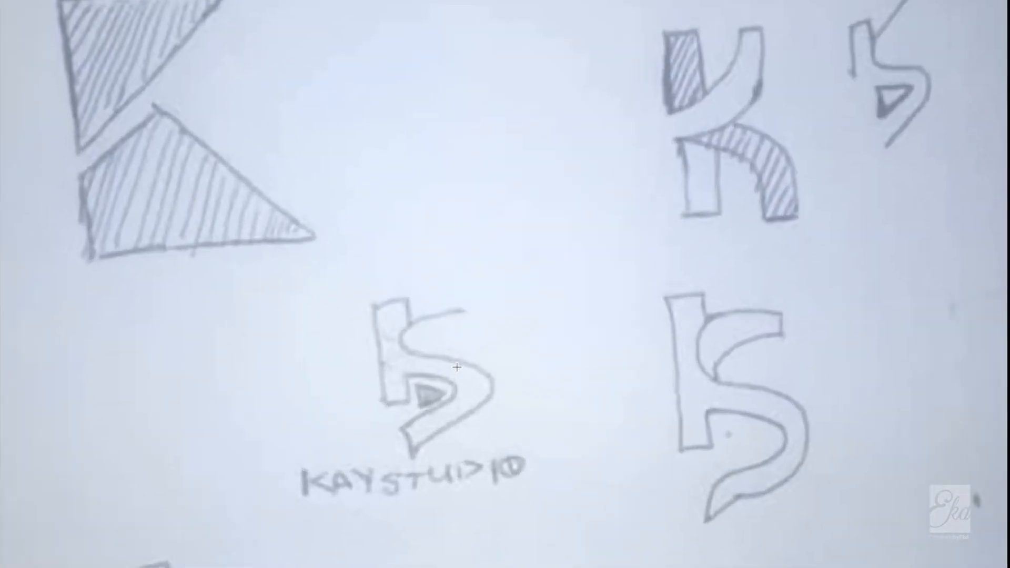
scroll(394, 335, down, 3)
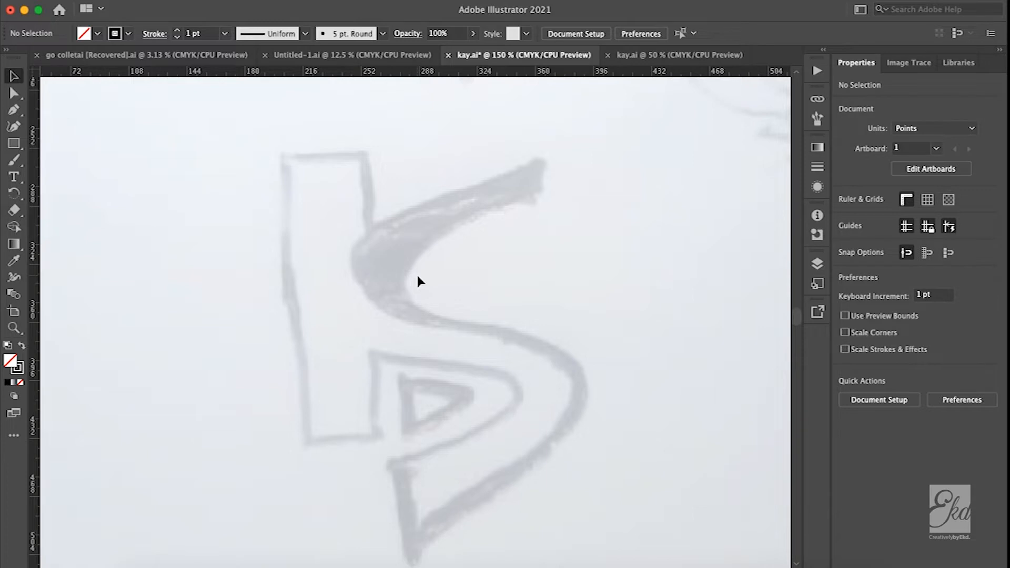
Restore the traced KS outlines, then delete them again to clear the sketch for tracing.
key(super+z)
click(673, 297)
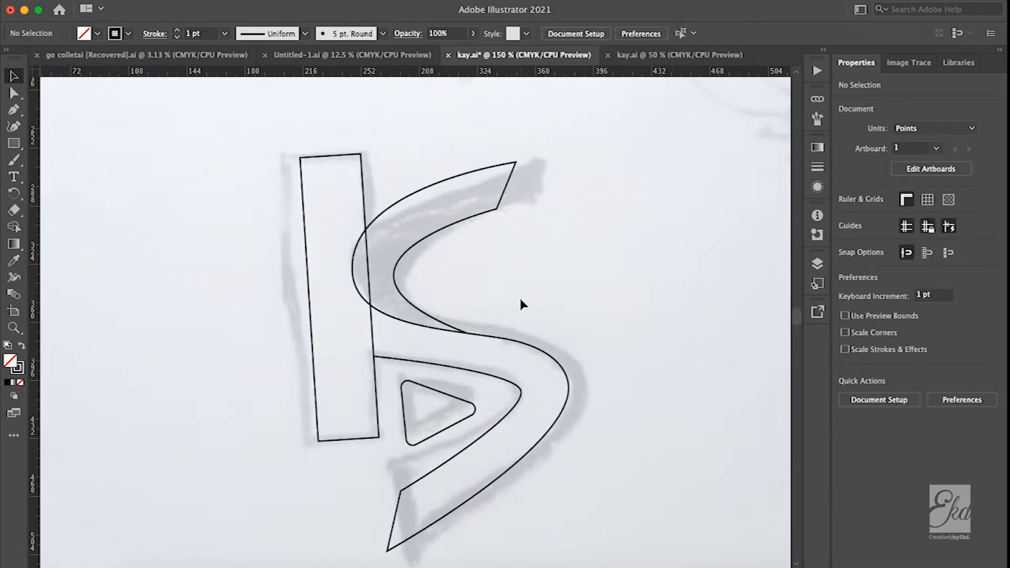
click(427, 318)
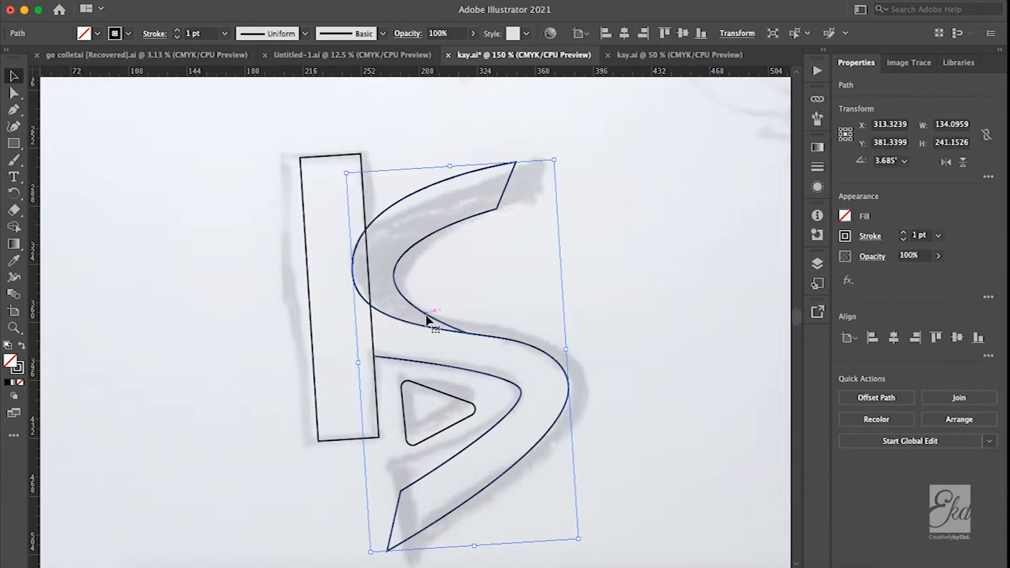
key(super+a)
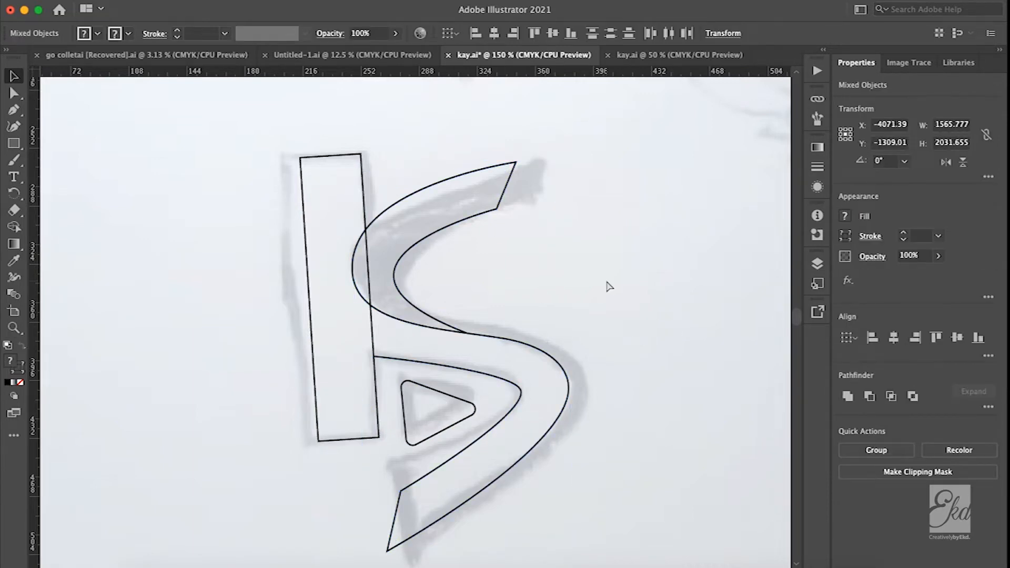
key(Delete)
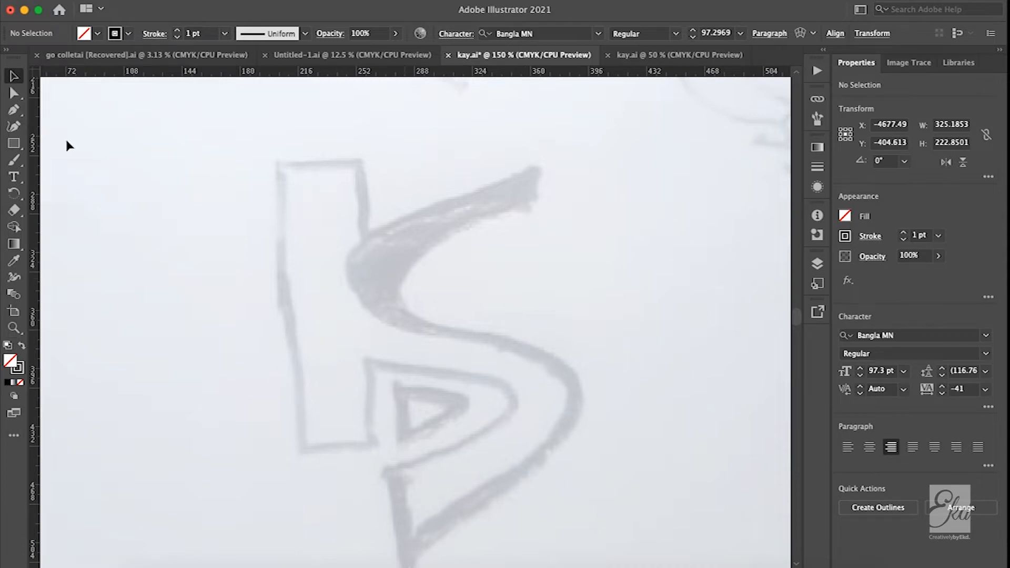
Trace the sketched S with the Pen tool, curving from its upper tip around the inner bend to the lower bowl.
click(14, 111)
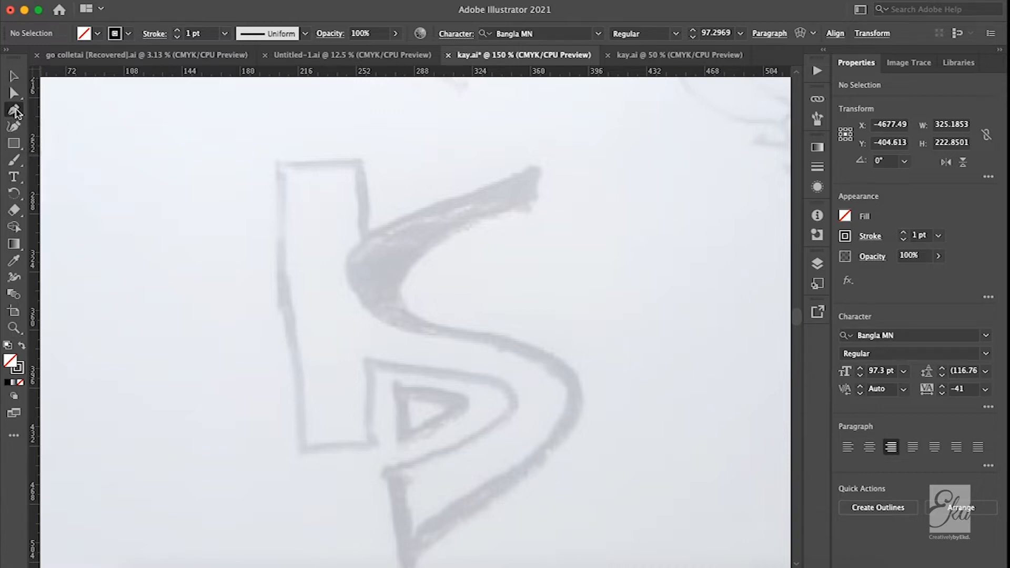
click(528, 209)
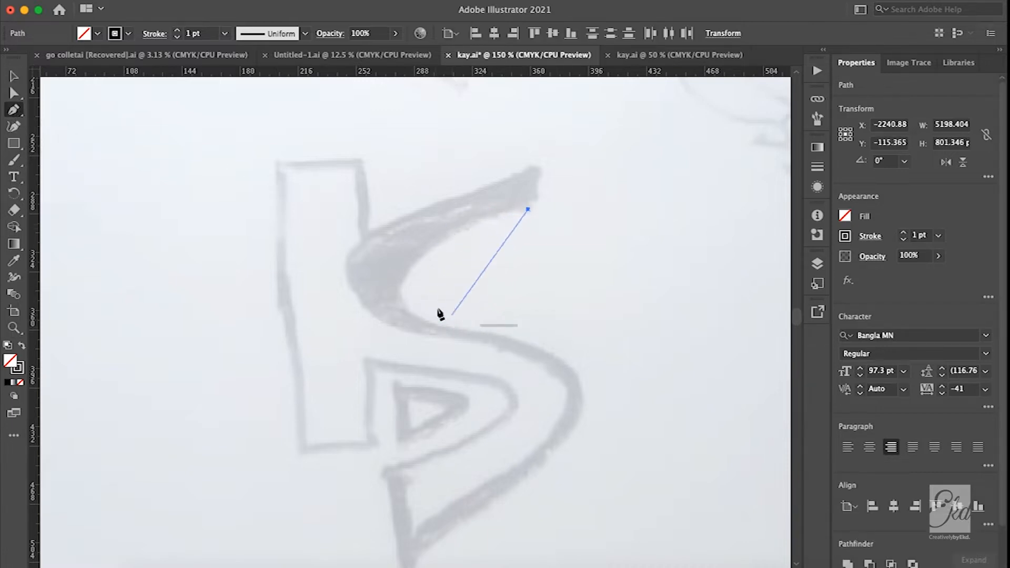
mouse_move(405, 303)
mouse_down()
mouse_move(432, 330)
mouse_move(428, 367)
mouse_up()
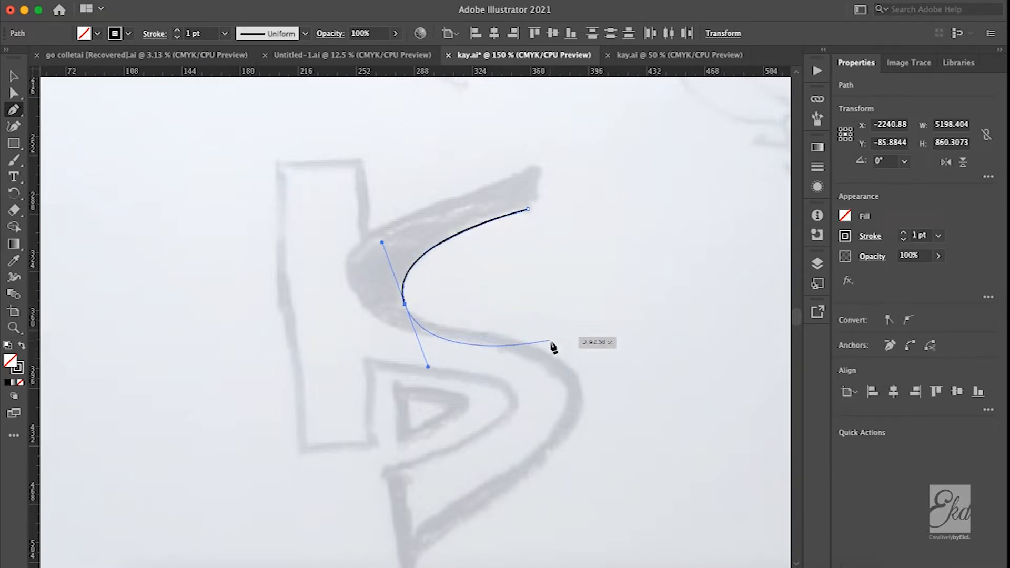
drag(564, 364, 679, 431)
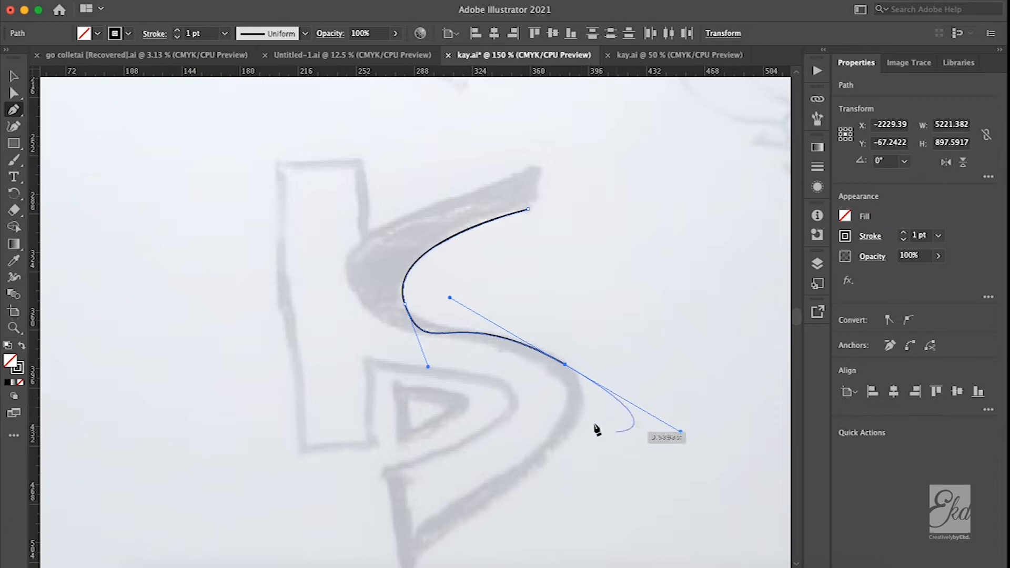
Adjust the new curve's direction handles and its end anchor with Direct Selection to follow the sketched S more closely.
key(v)
key(a)
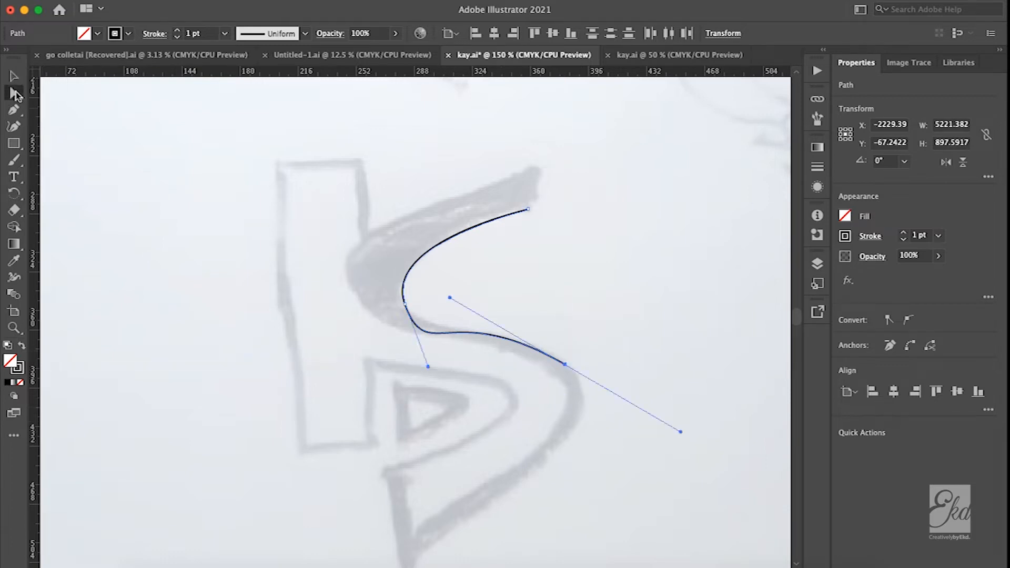
drag(427, 367, 423, 349)
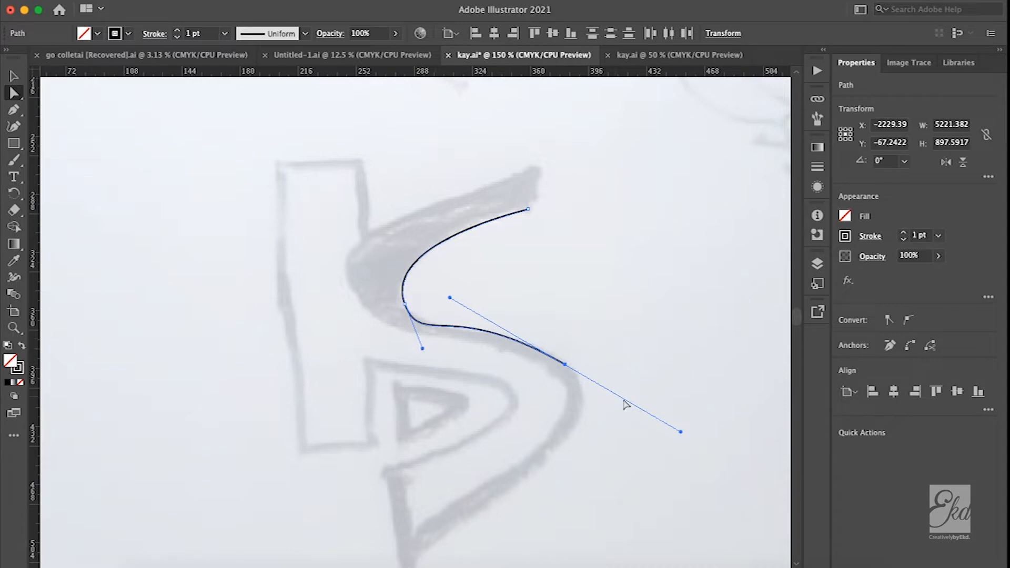
drag(681, 431, 671, 456)
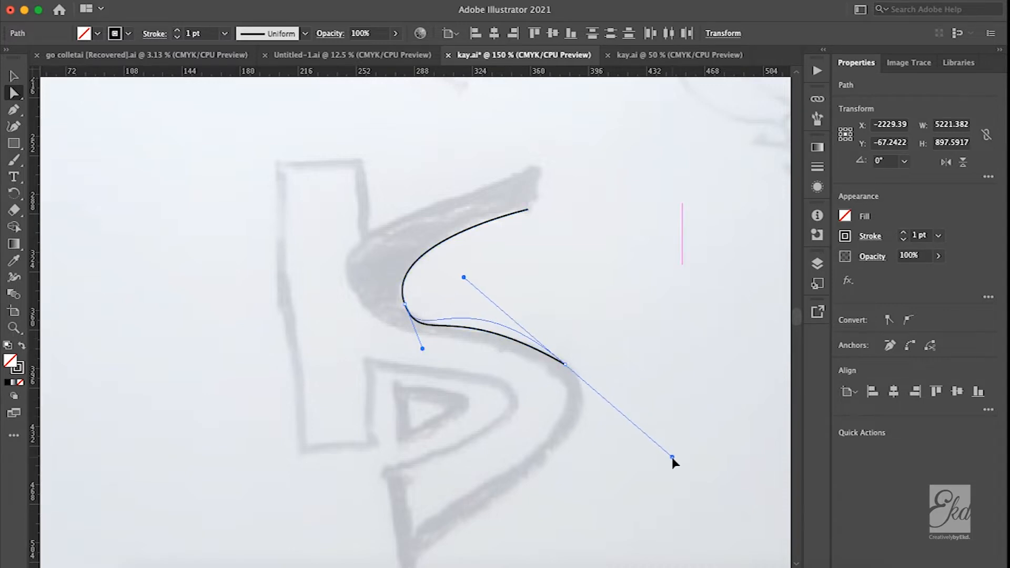
drag(564, 363, 575, 383)
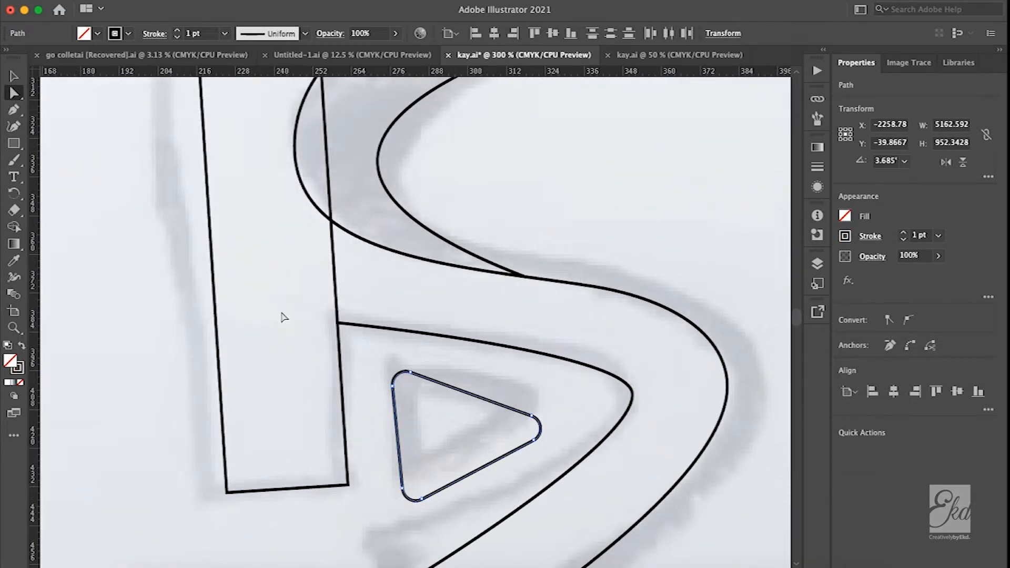
Select all the KS logo outlines together and activate the Shape Builder tool.
click(496, 362)
key(super+minus)
key(super+minus)
drag(492, 147, 162, 559)
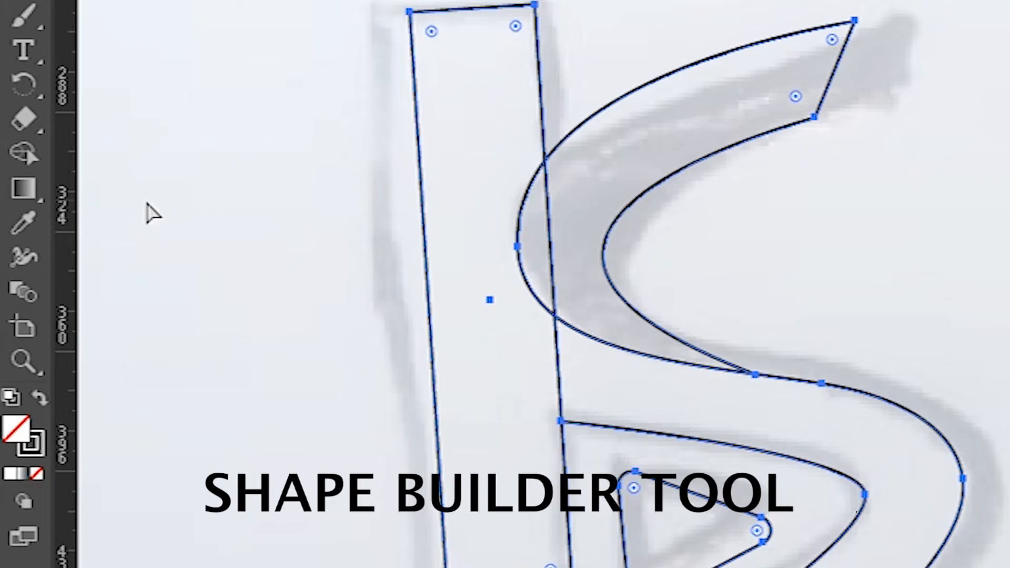
click(22, 153)
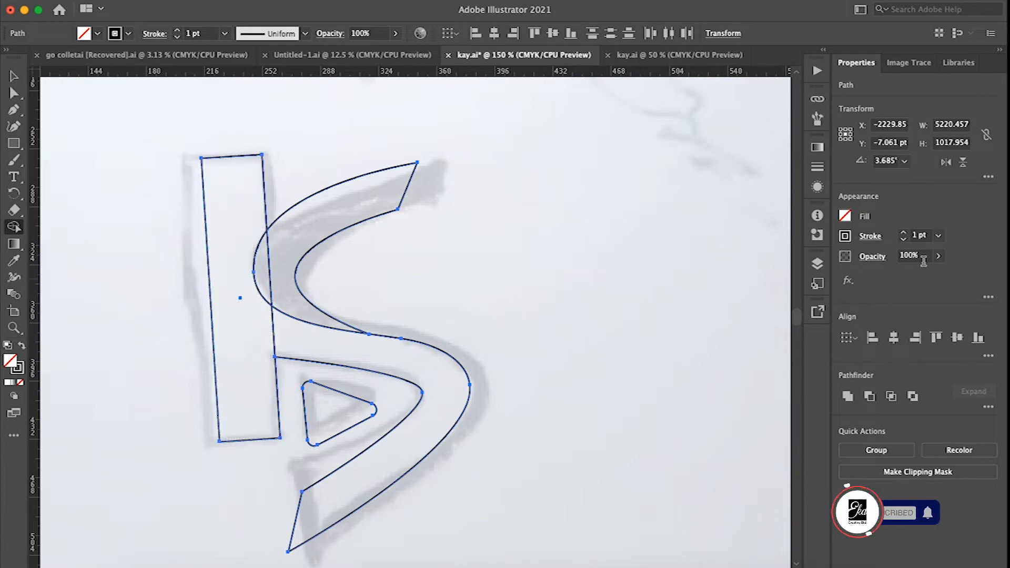
Set the fill to black and use Shape Builder to merge and fill the K's stem and upper curved arm.
click(845, 217)
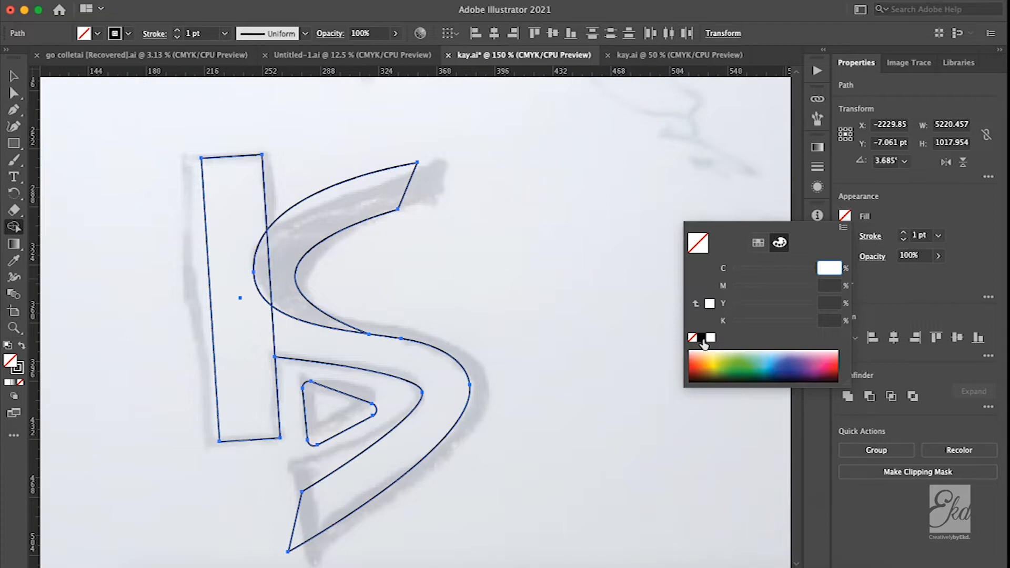
click(701, 338)
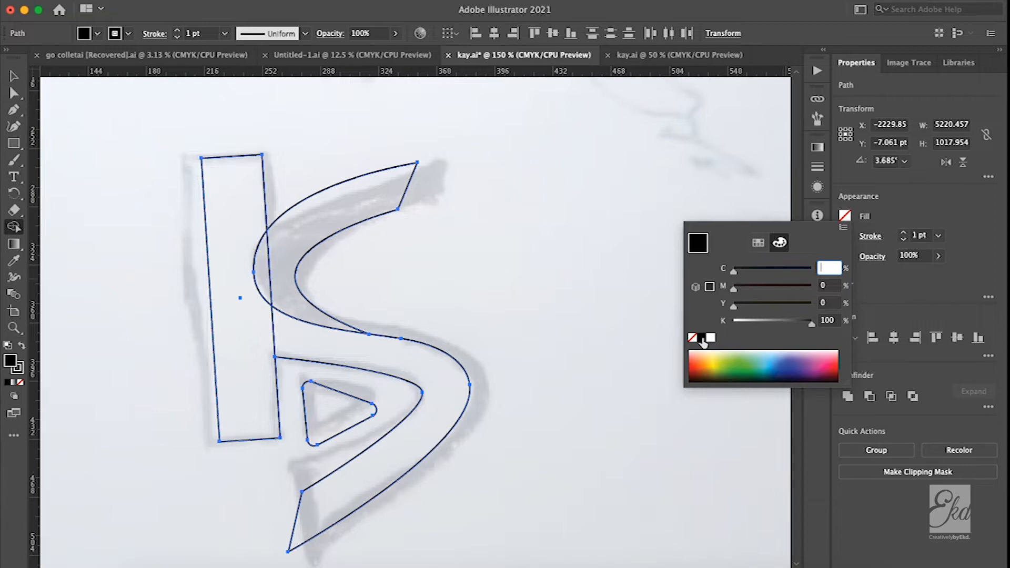
click(216, 206)
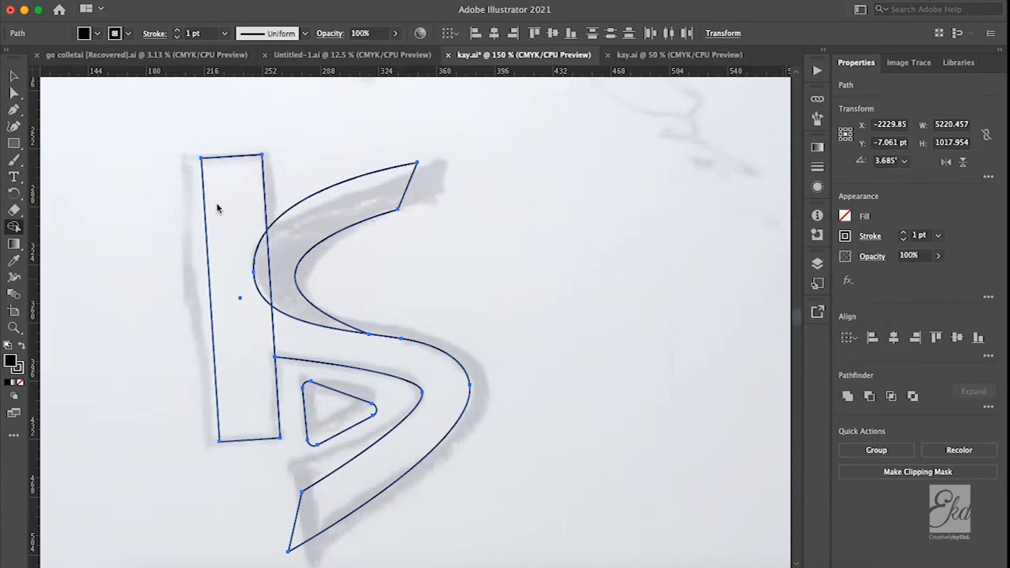
click(844, 215)
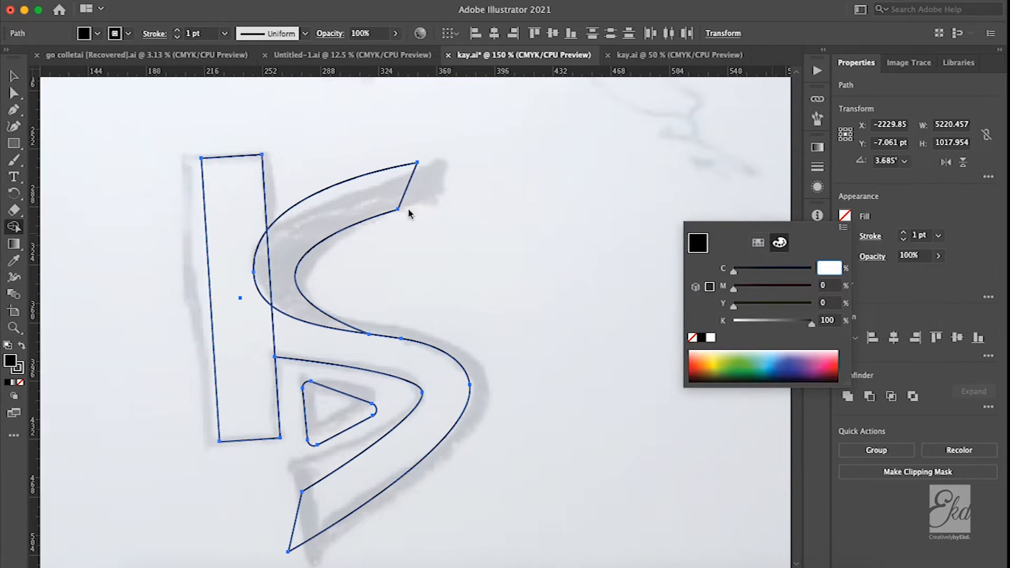
click(243, 161)
mouse_move(233, 187)
mouse_down()
mouse_move(254, 196)
mouse_move(266, 263)
mouse_up()
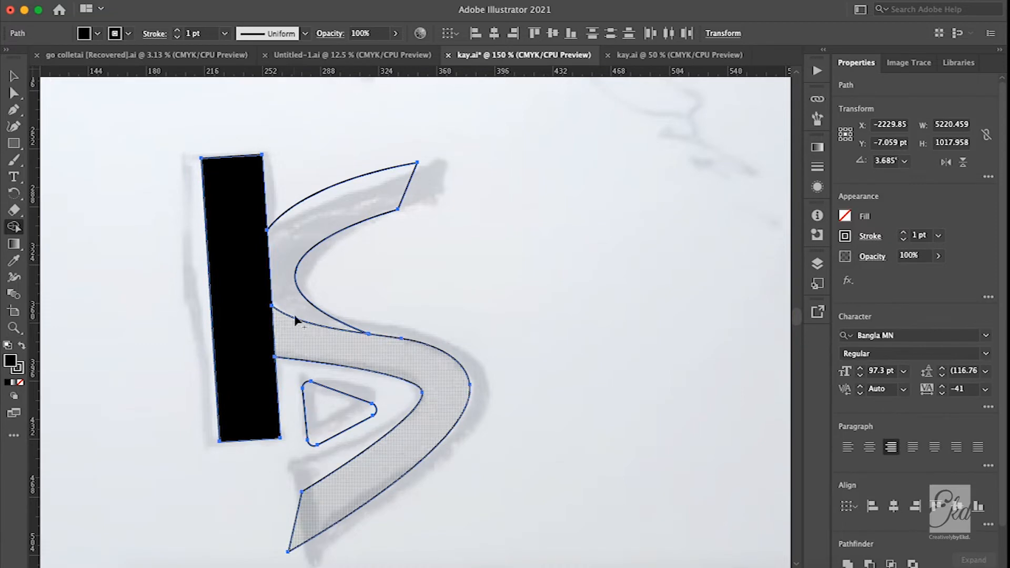
drag(292, 222, 349, 208)
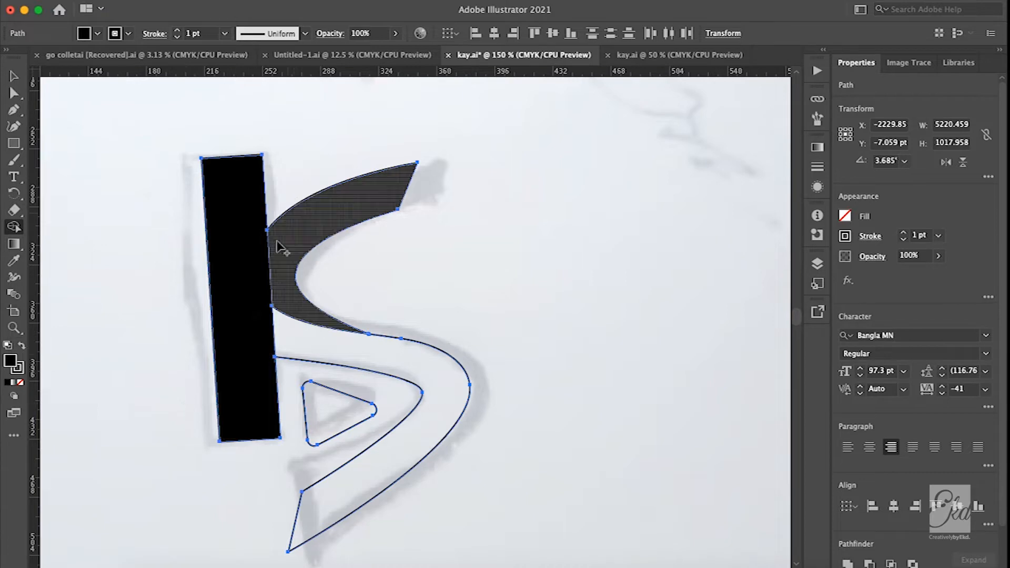
Set the fill to yellow, fill the lower S band and the small rounded triangle with Shape Builder, and deselect the artwork.
scroll(288, 339, down, 3)
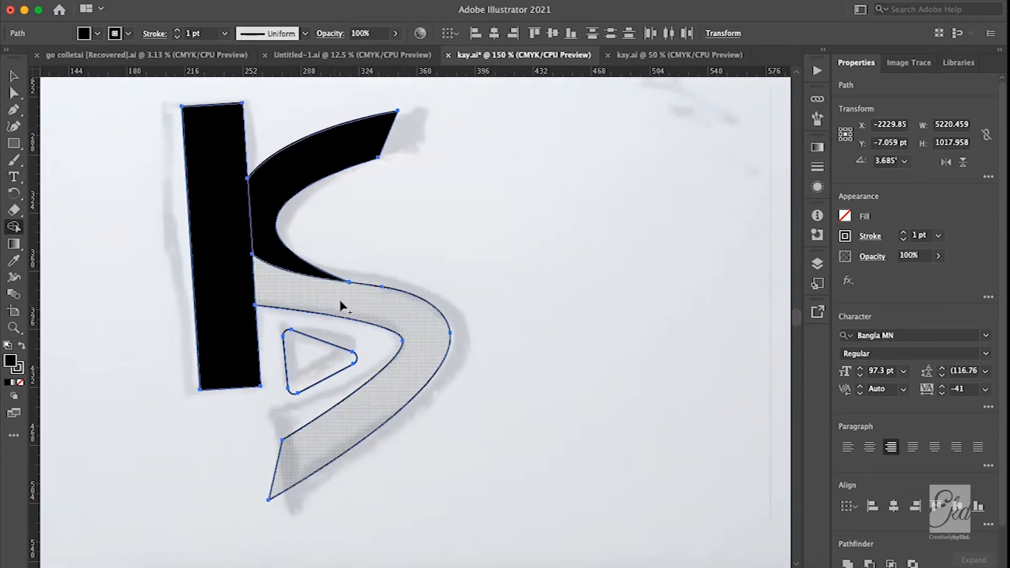
click(845, 217)
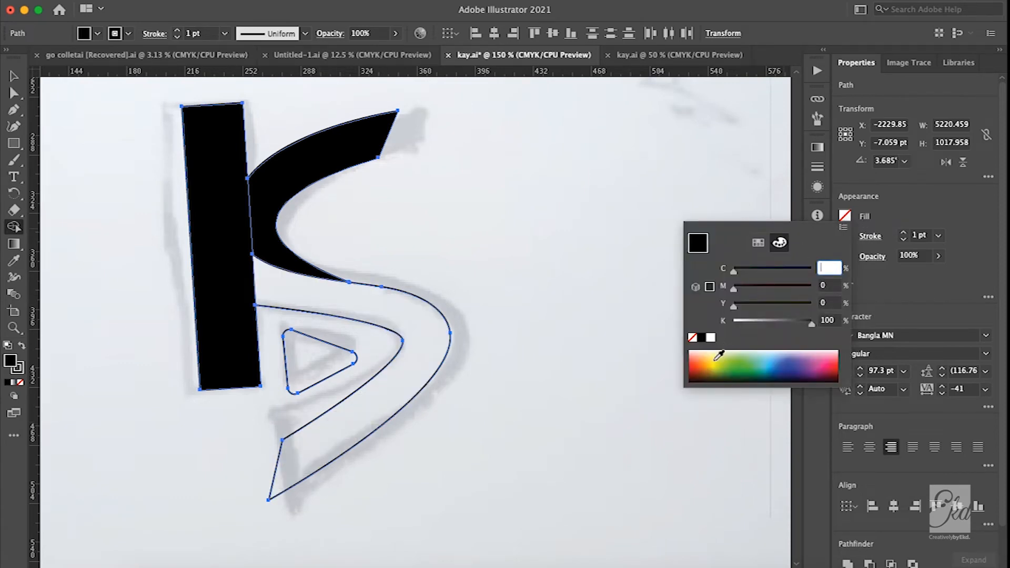
click(718, 357)
mouse_move(274, 286)
mouse_down()
mouse_move(385, 306)
mouse_move(402, 318)
mouse_up()
drag(410, 359, 395, 385)
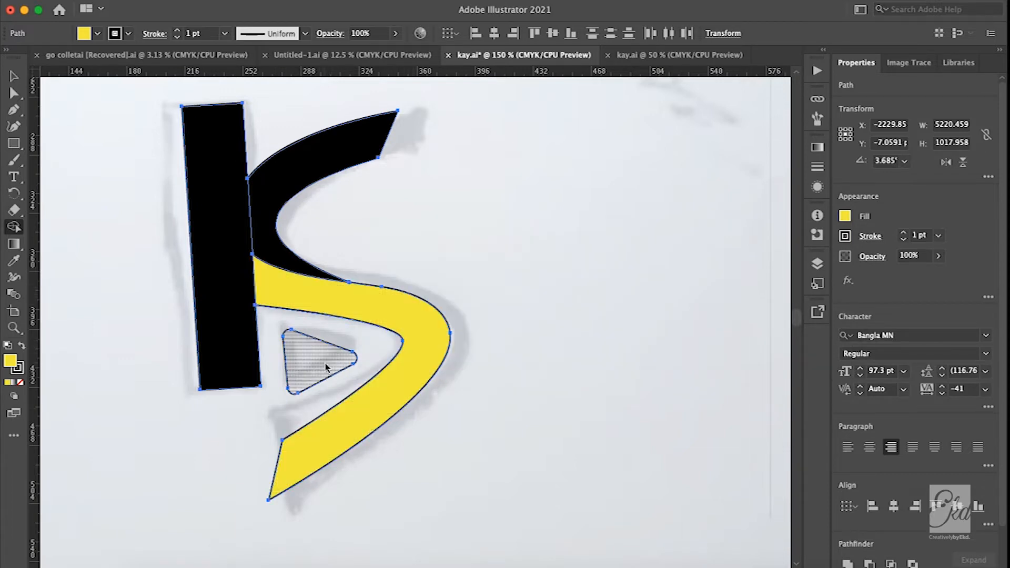
click(296, 348)
click(14, 76)
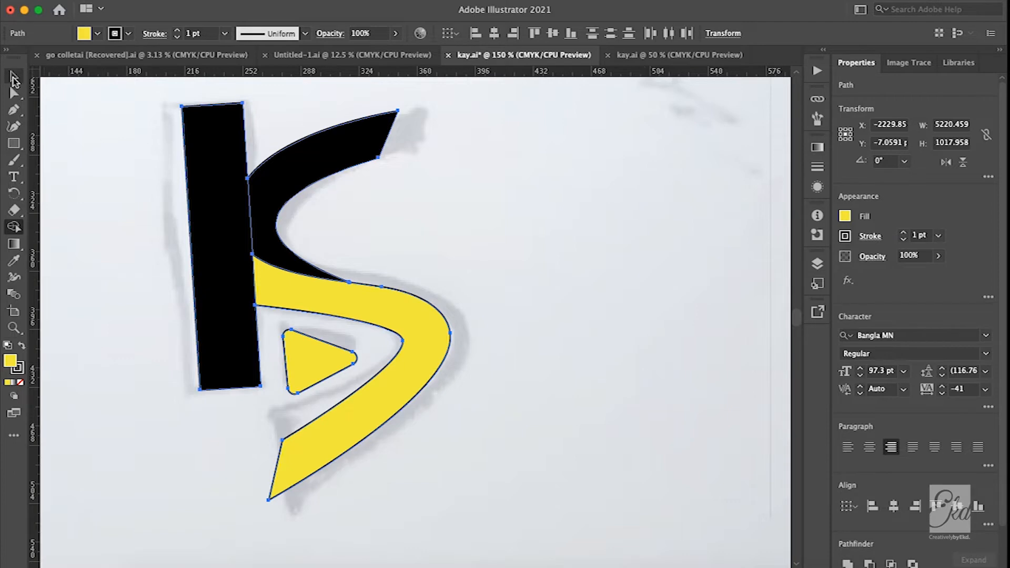
click(461, 244)
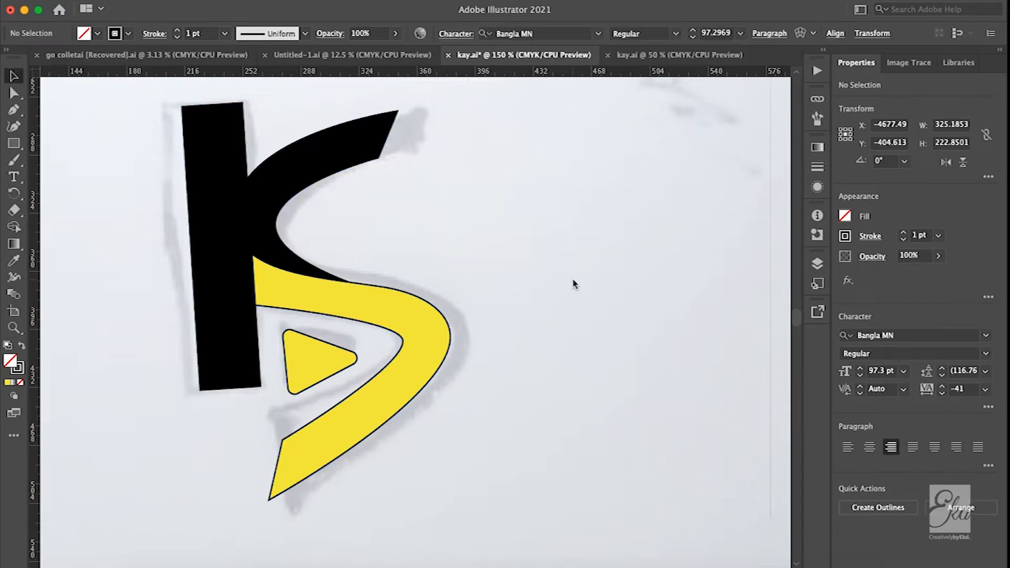
Undo the black and yellow Shape Builder fills on the KS outlines.
key(super+z)
key(super+z)
key(super+z)
key(super+z)
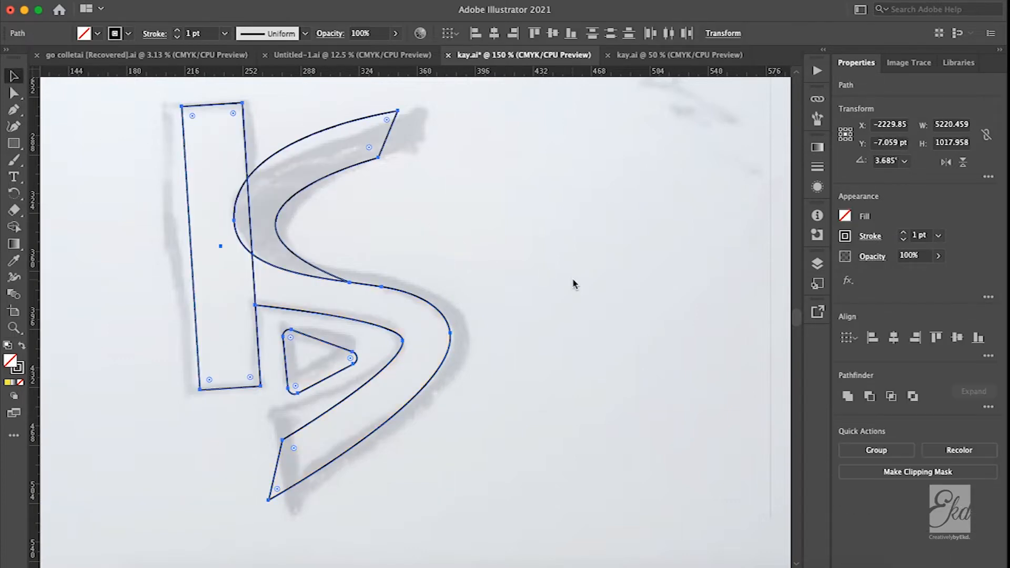
scroll(447, 255, left, 5)
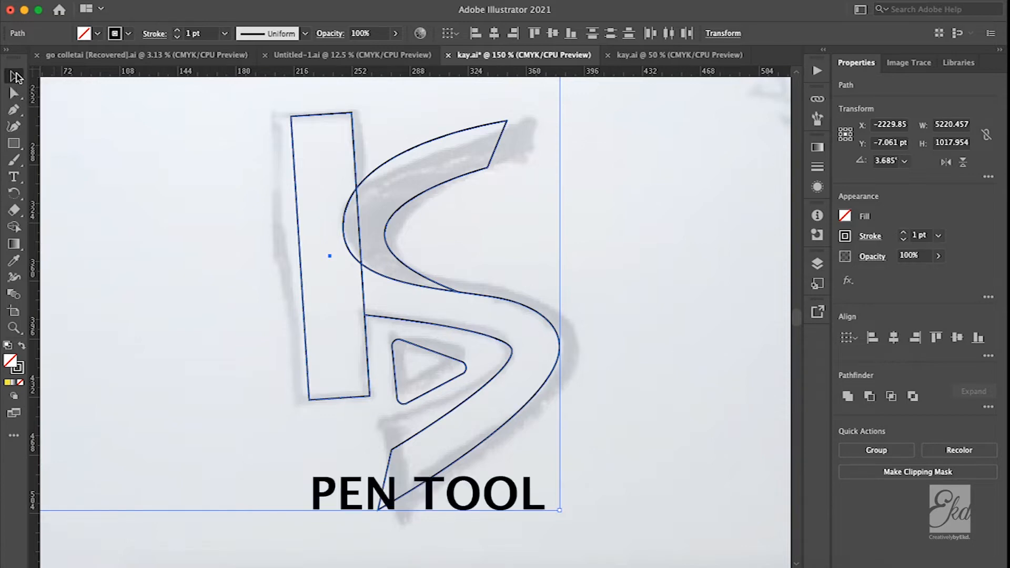
Deselect the traced KS outlines and compare them with the hand-drawn sketch beneath.
click(123, 155)
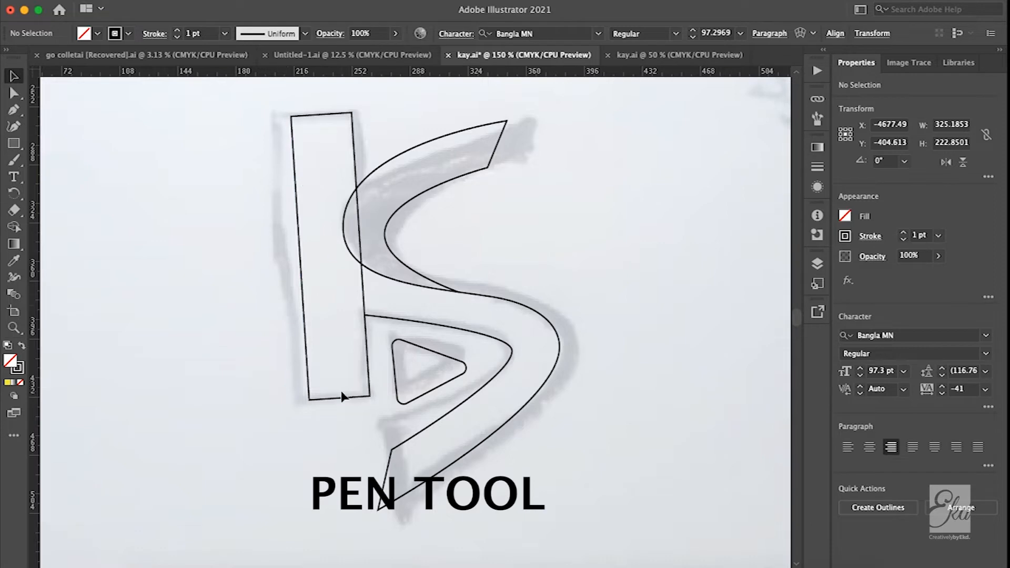
scroll(541, 320, right, 3)
scroll(541, 321, up, 2)
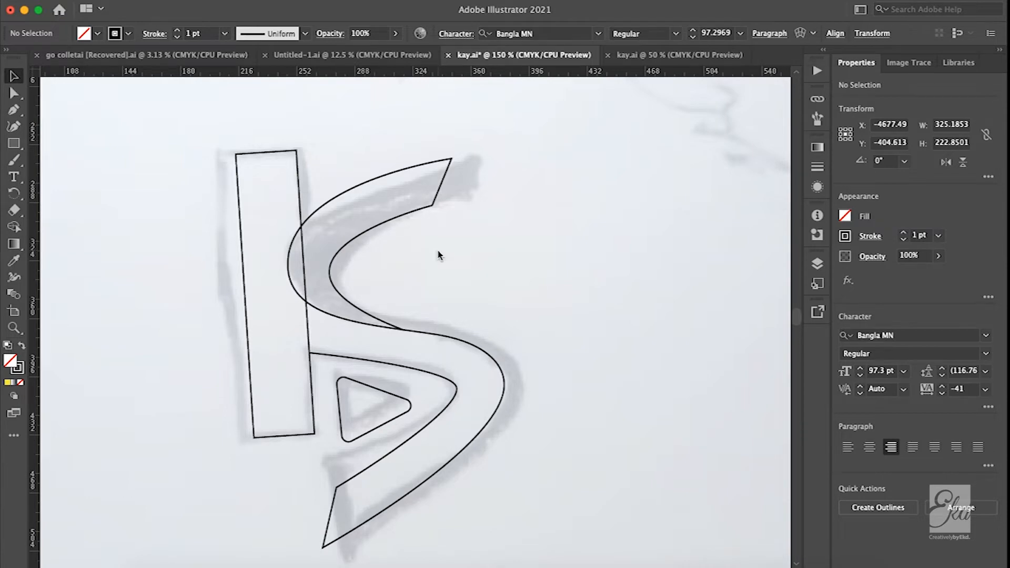
scroll(439, 255, down, 3)
scroll(480, 273, left, 2)
scroll(510, 280, up, 8)
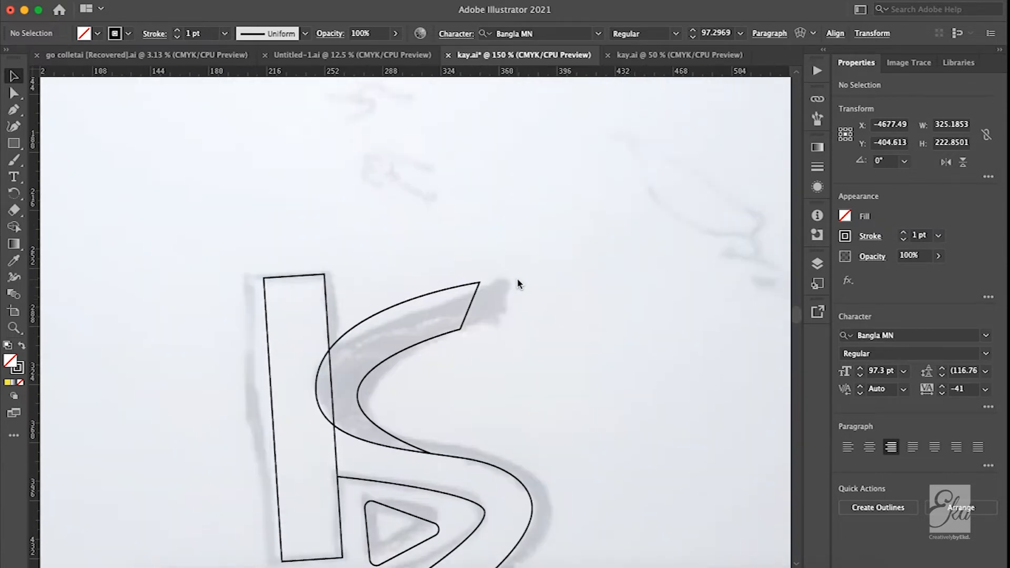
scroll(517, 280, down, 3)
scroll(518, 301, right, 6)
scroll(518, 302, up, 3)
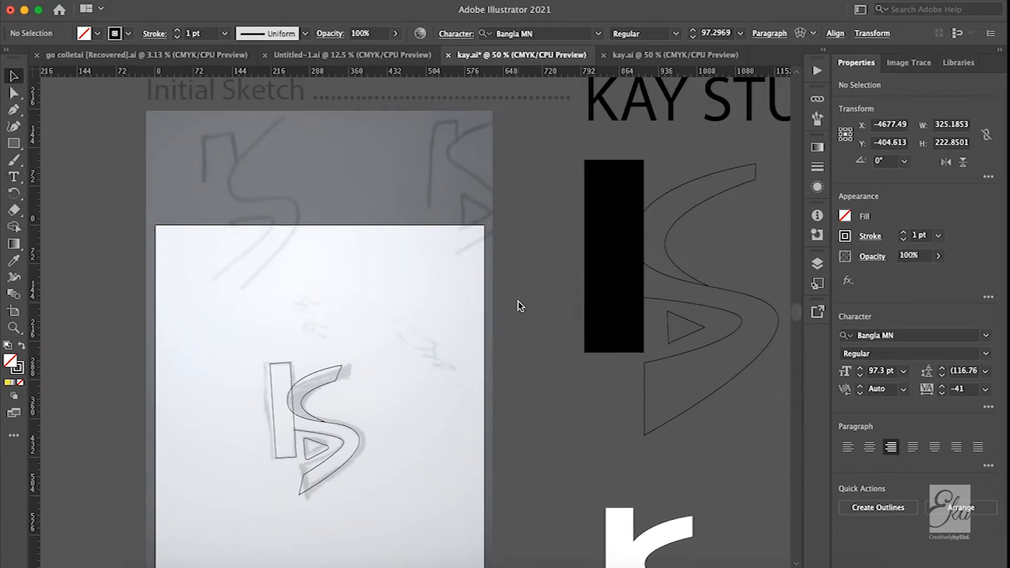
Examine the KS outline version with the solid black stem and the white KS version below it.
scroll(518, 303, right, 8)
scroll(532, 415, right, 3)
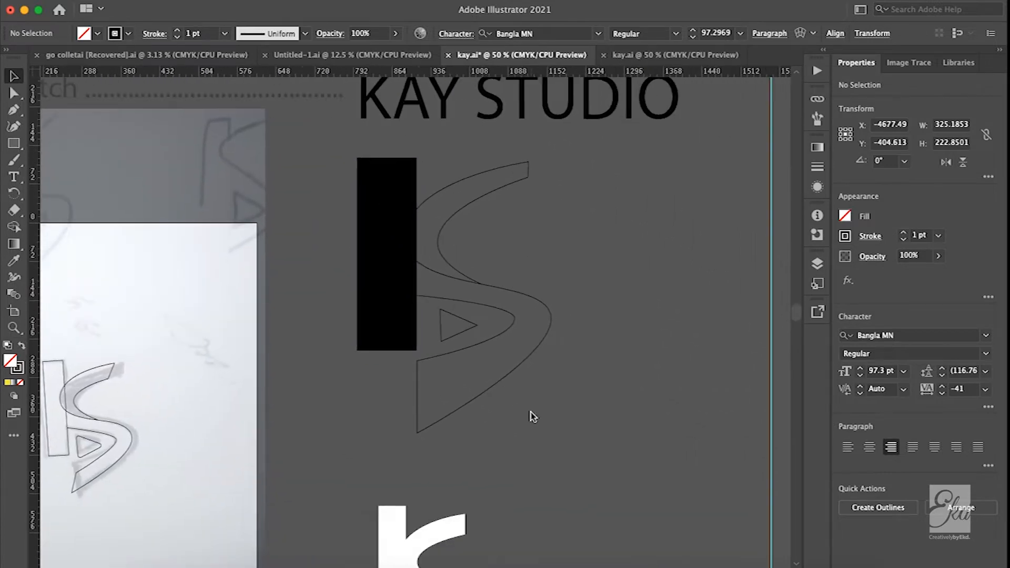
scroll(424, 282, right, 2)
scroll(424, 282, down, 1)
scroll(389, 358, right, 3)
scroll(389, 358, down, 2)
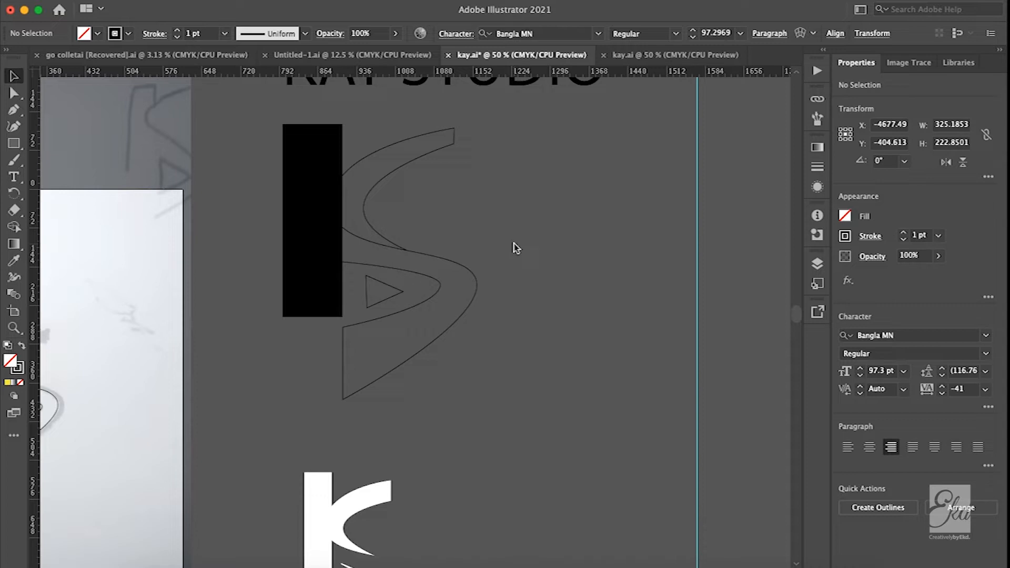
scroll(502, 283, down, 5)
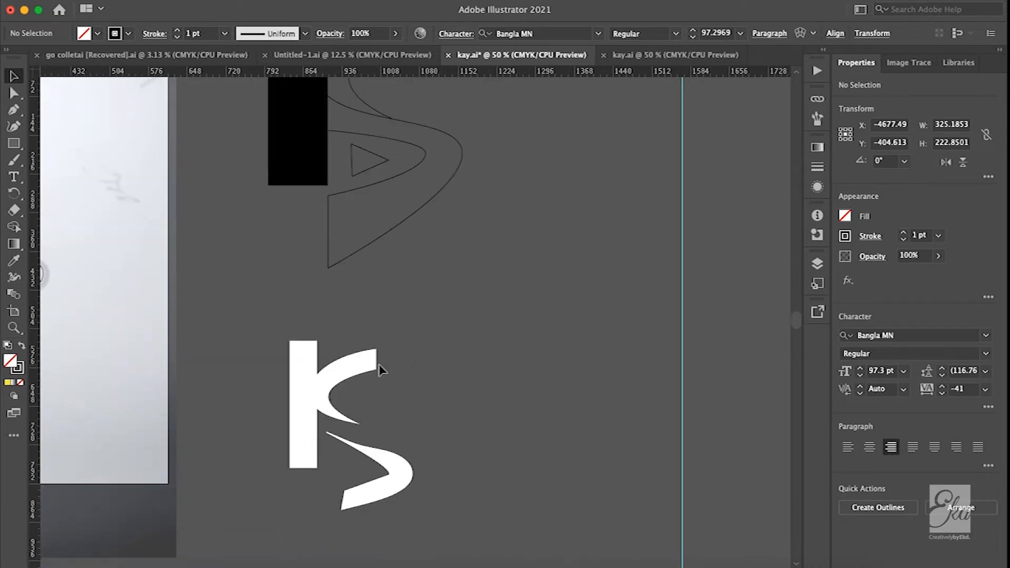
scroll(403, 175, up, 5)
scroll(376, 197, up, 4)
scroll(376, 203, down, 4)
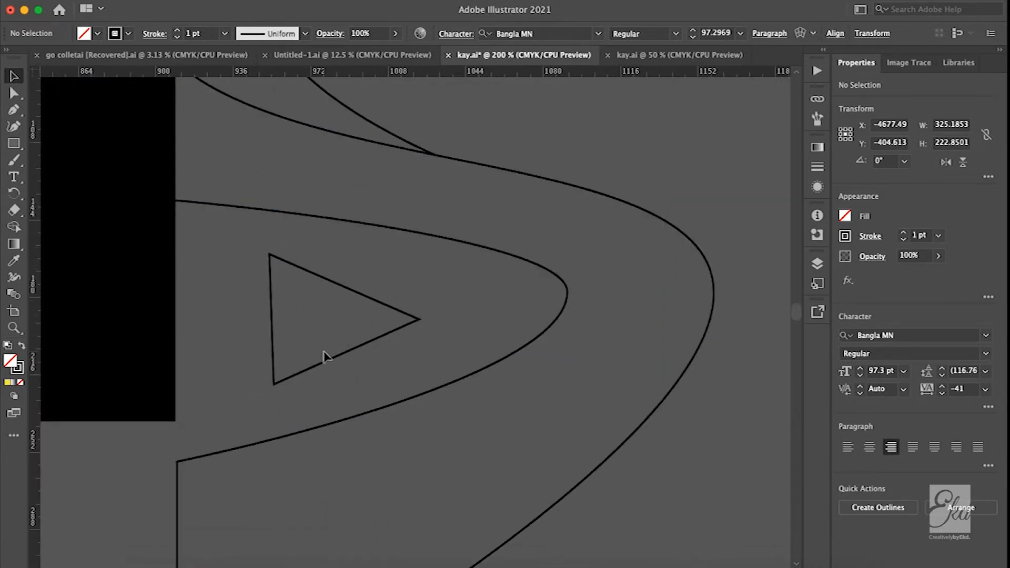
Inspect the inner triangle and S curves of the black-stem version, plus the white K and S shapes.
scroll(323, 352, down, 1)
scroll(323, 351, left, 2)
scroll(449, 260, down, 3)
scroll(449, 260, up, 6)
scroll(449, 260, left, 2)
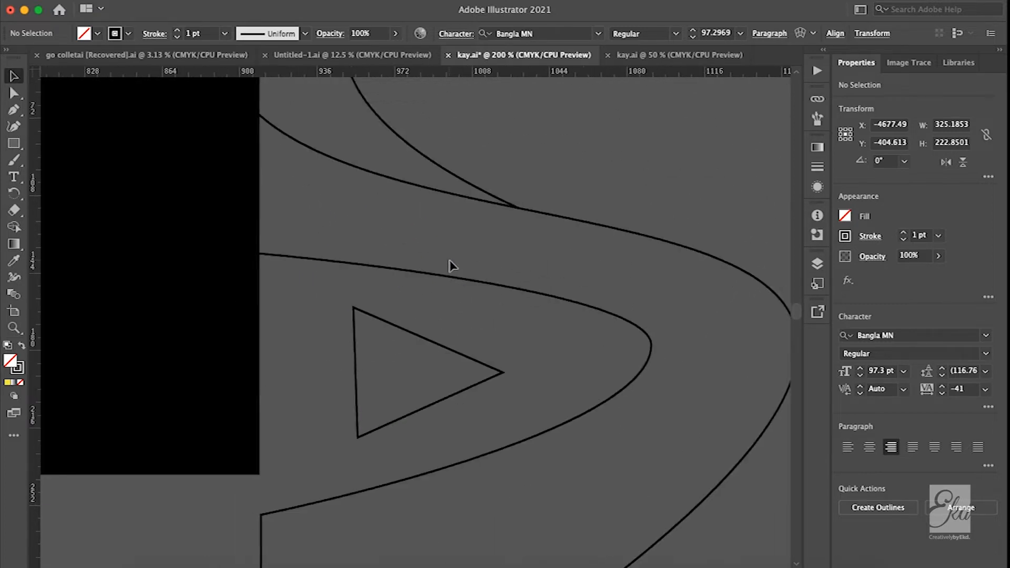
scroll(449, 260, down, 2)
scroll(430, 330, down, 10)
scroll(430, 330, right, 2)
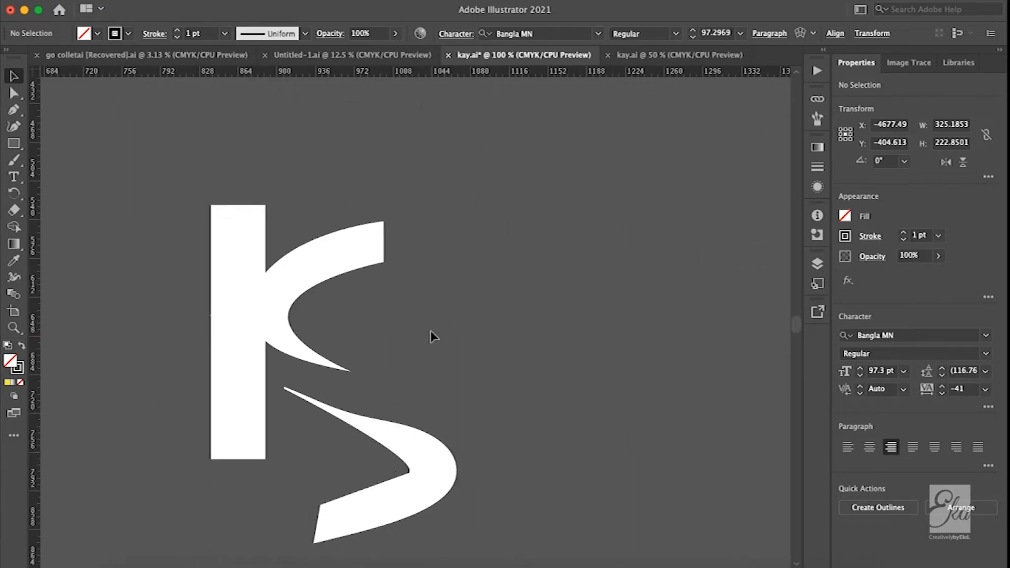
click(279, 264)
click(532, 379)
scroll(533, 379, up, 10)
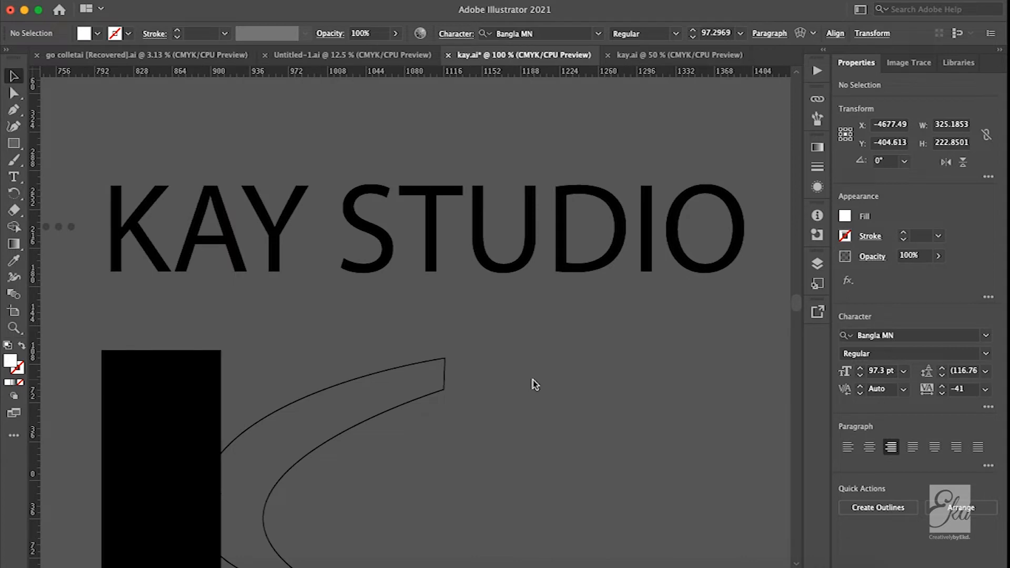
Compare the outlines traced over the sketch with the black-stem KS version under the KAY STUDIO heading.
scroll(532, 379, down, 8)
scroll(532, 380, left, 10)
scroll(532, 374, down, 4)
scroll(532, 374, left, 4)
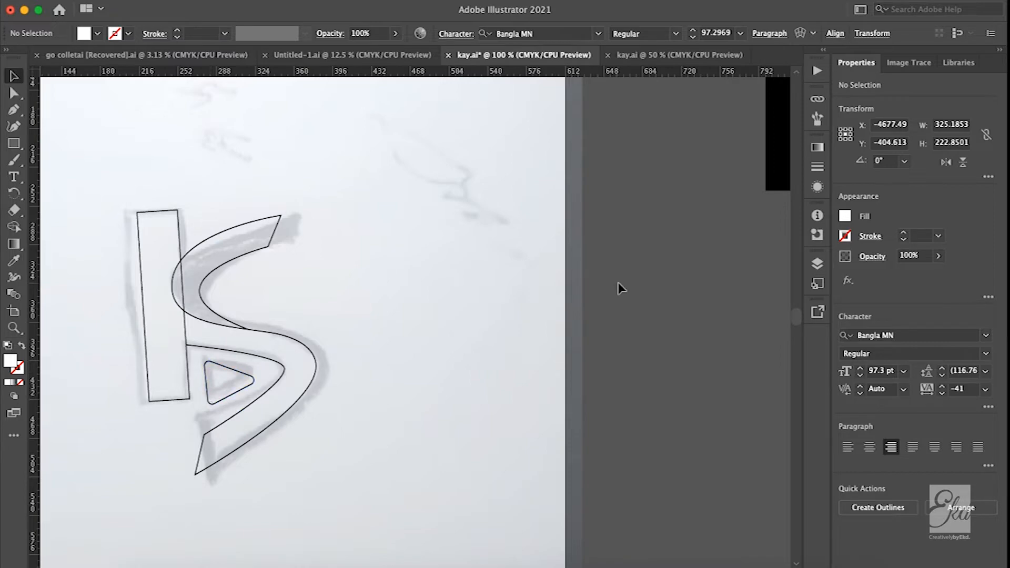
scroll(619, 284, up, 9)
scroll(619, 284, right, 15)
scroll(619, 284, up, 10)
scroll(619, 284, right, 13)
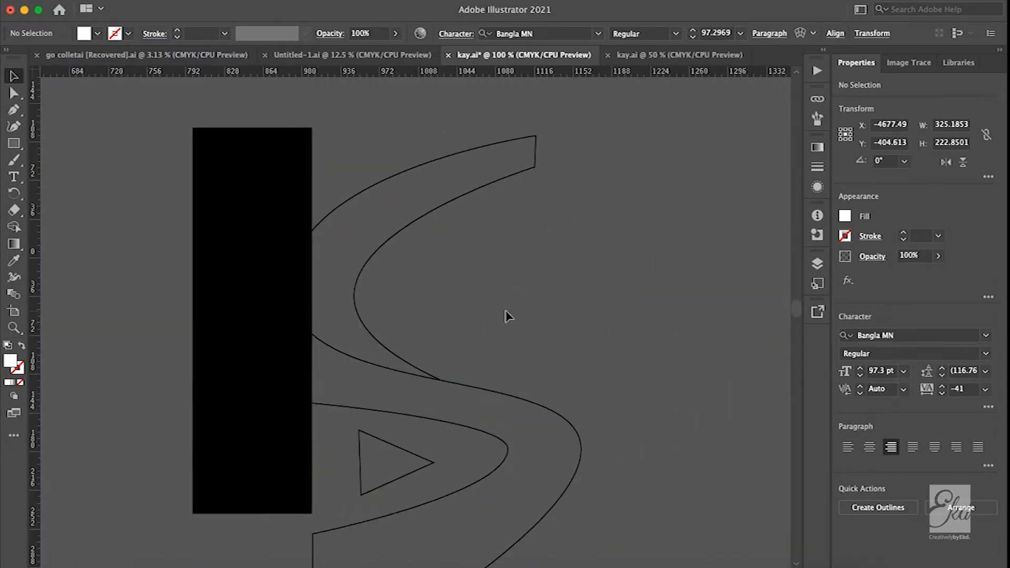
scroll(507, 316, left, 10)
scroll(508, 316, down, 3)
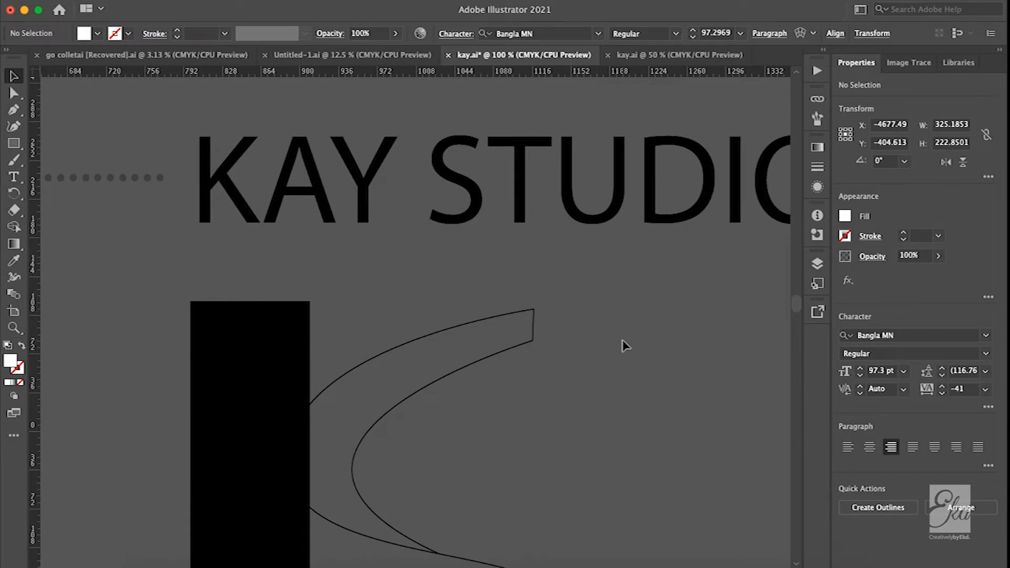
Compare the black-stem KS outline with the white KS version, checking the K arm and the separate S curve.
scroll(624, 346, down, 12)
scroll(625, 345, right, 4)
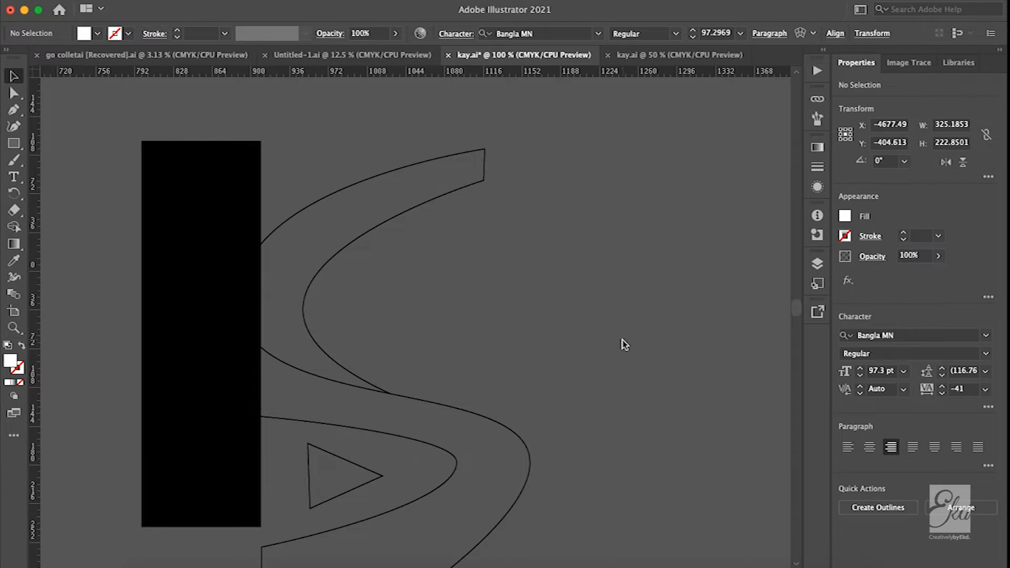
scroll(624, 345, down, 4)
scroll(623, 344, right, 2)
scroll(384, 273, down, 20)
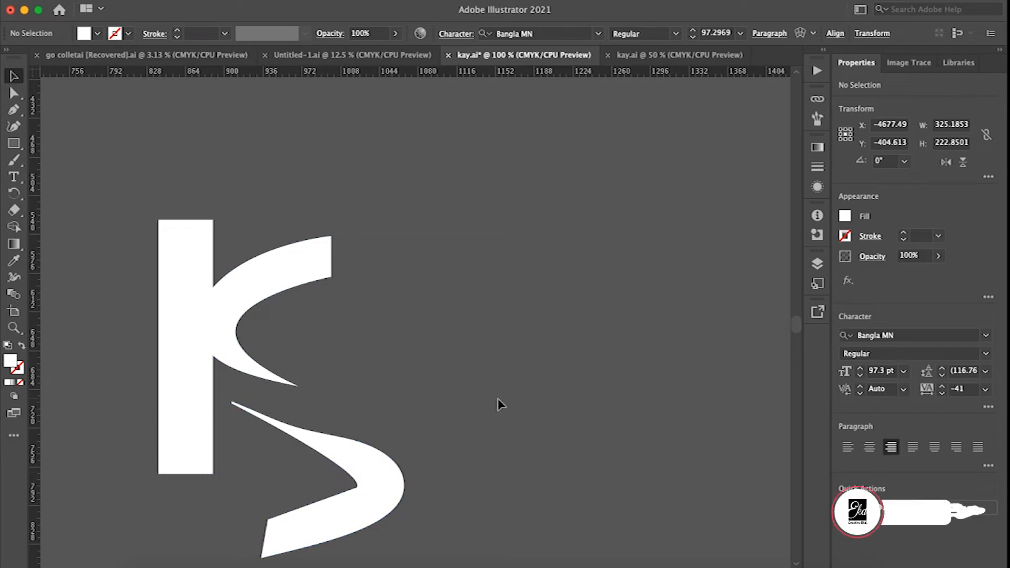
scroll(368, 471, down, 4)
scroll(369, 471, left, 2)
scroll(304, 380, up, 1)
scroll(304, 380, left, 2)
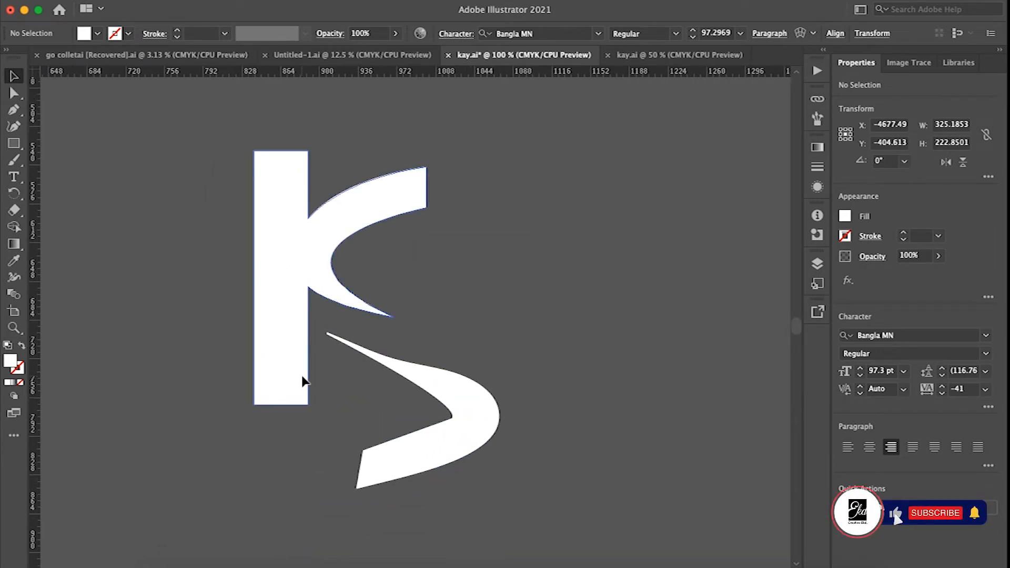
scroll(301, 376, left, 6)
scroll(302, 375, up, 2)
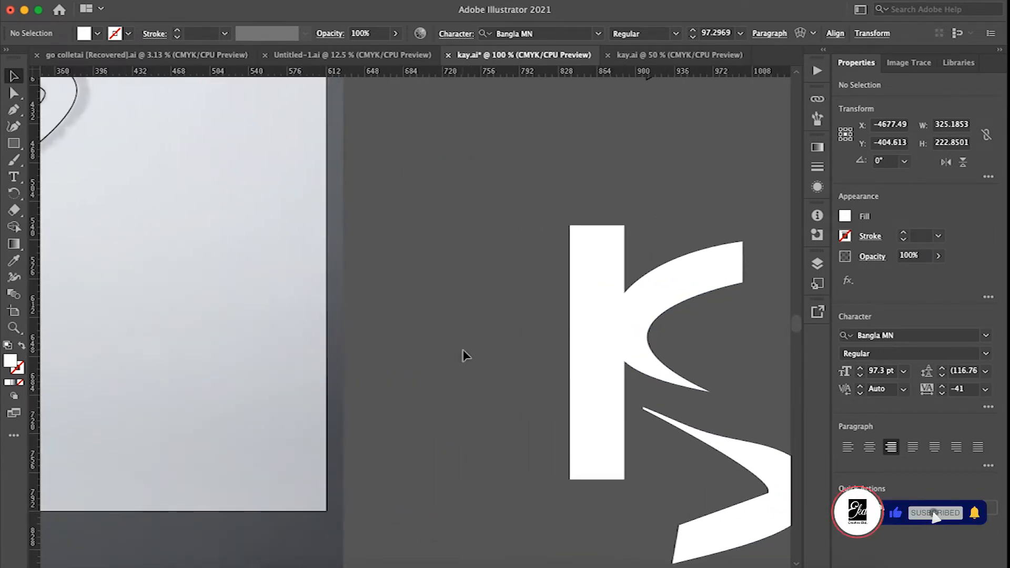
Review the pencil drawings in the Initial Sketch section alongside the KAY STUDIO artwork.
scroll(463, 349, left, 5)
scroll(463, 349, up, 10)
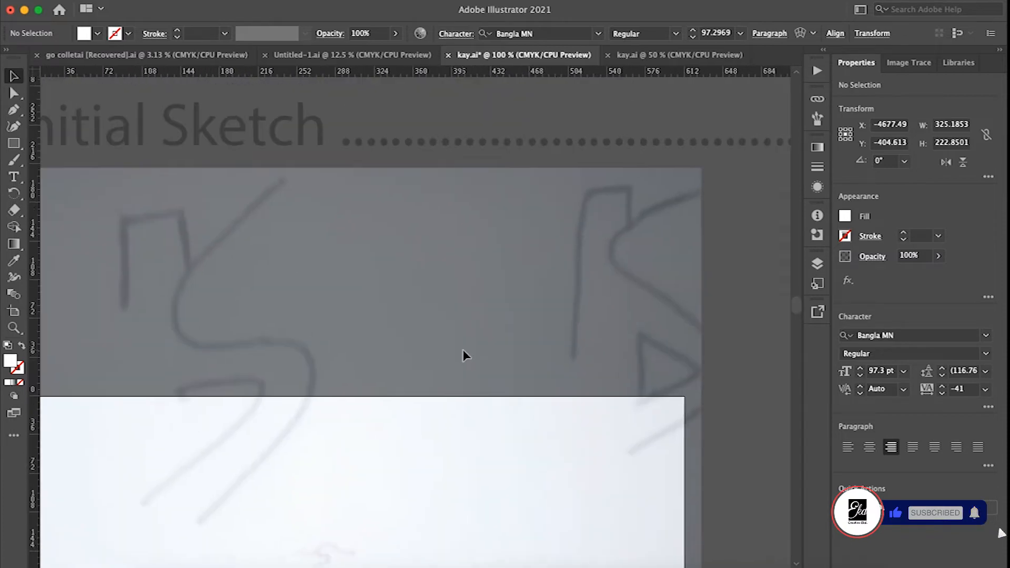
scroll(462, 349, up, 5)
scroll(462, 350, right, 6)
scroll(463, 349, down, 3)
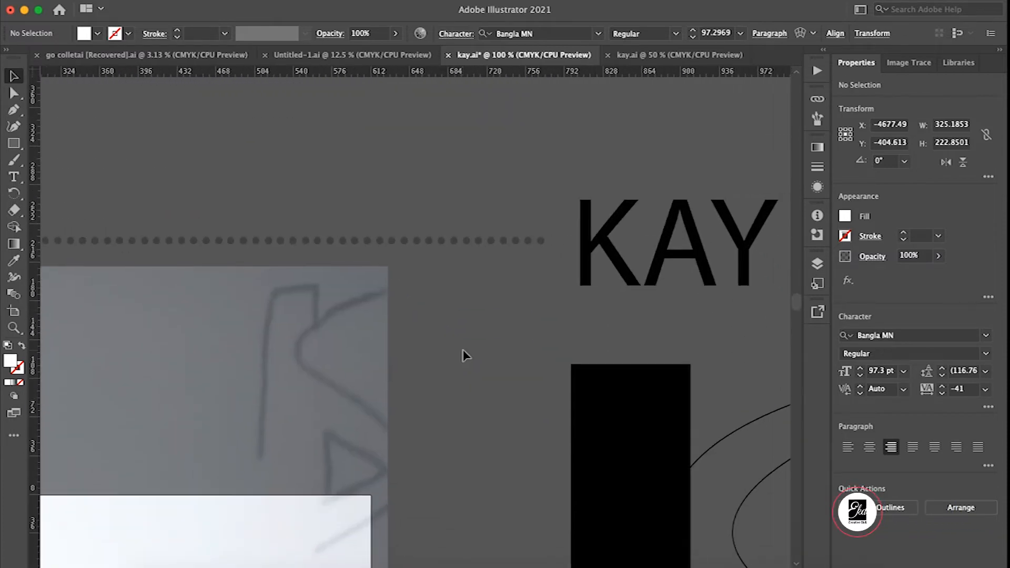
scroll(463, 350, down, 4)
scroll(463, 349, right, 3)
scroll(463, 349, down, 1)
scroll(463, 349, up, 5)
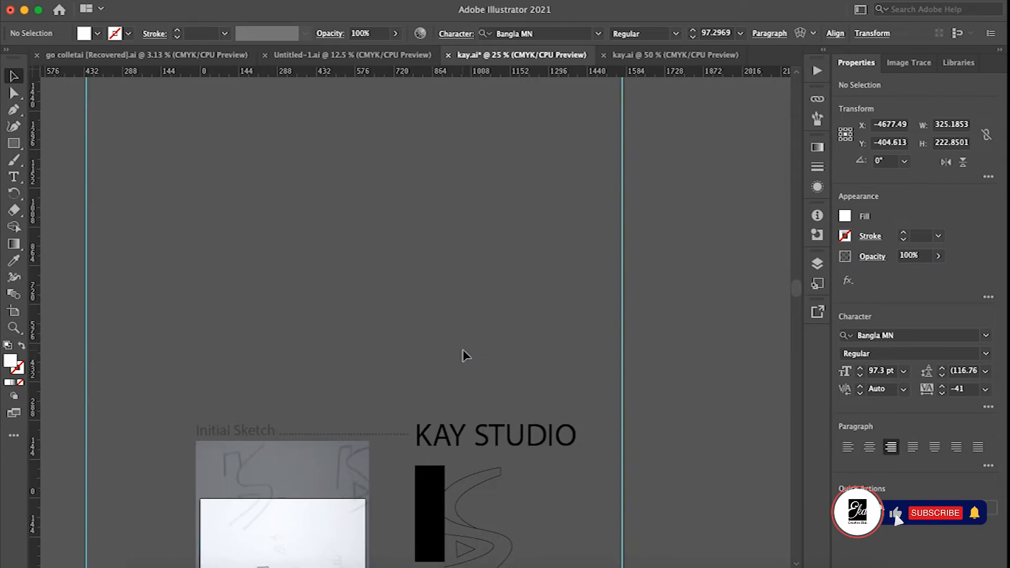
Retype the letter I of the large serif monogram in the "Playing with types" section and deselect the text.
scroll(462, 349, right, 5)
scroll(463, 349, down, 3)
scroll(463, 349, left, 8)
scroll(462, 349, up, 5)
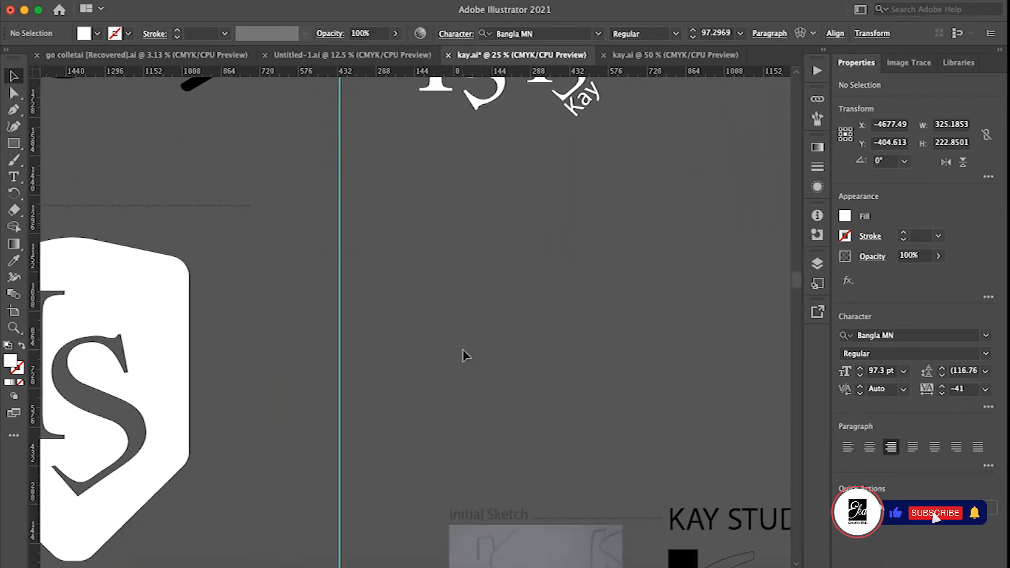
scroll(463, 350, up, 4)
scroll(512, 235, up, 3)
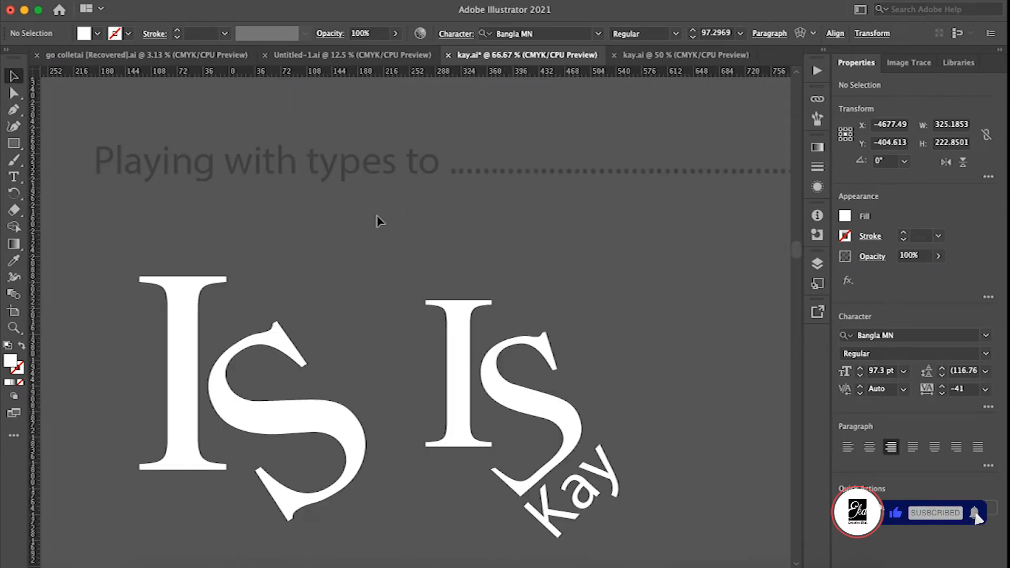
key(t)
click(204, 340)
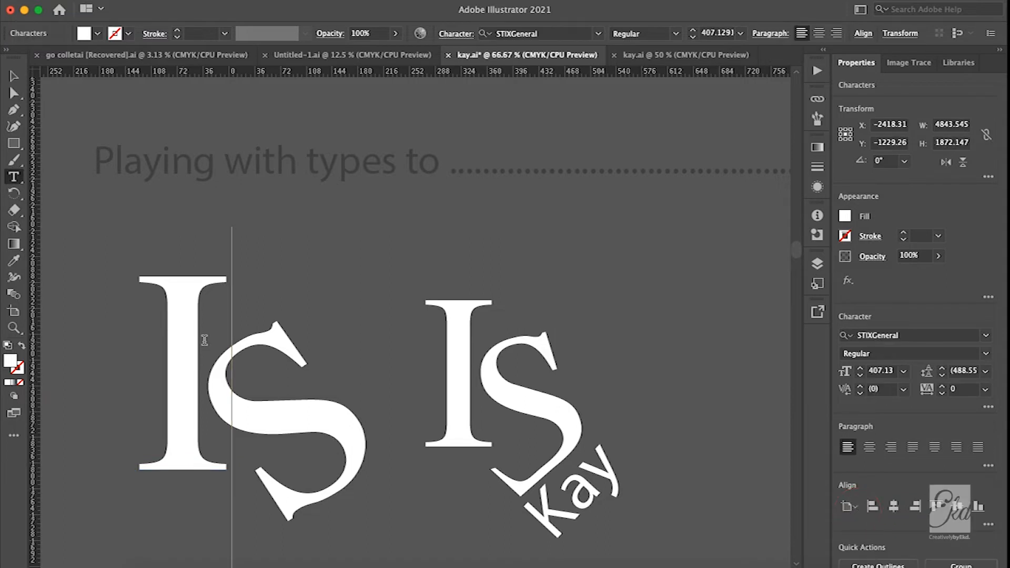
key(BackSpace)
text(I)
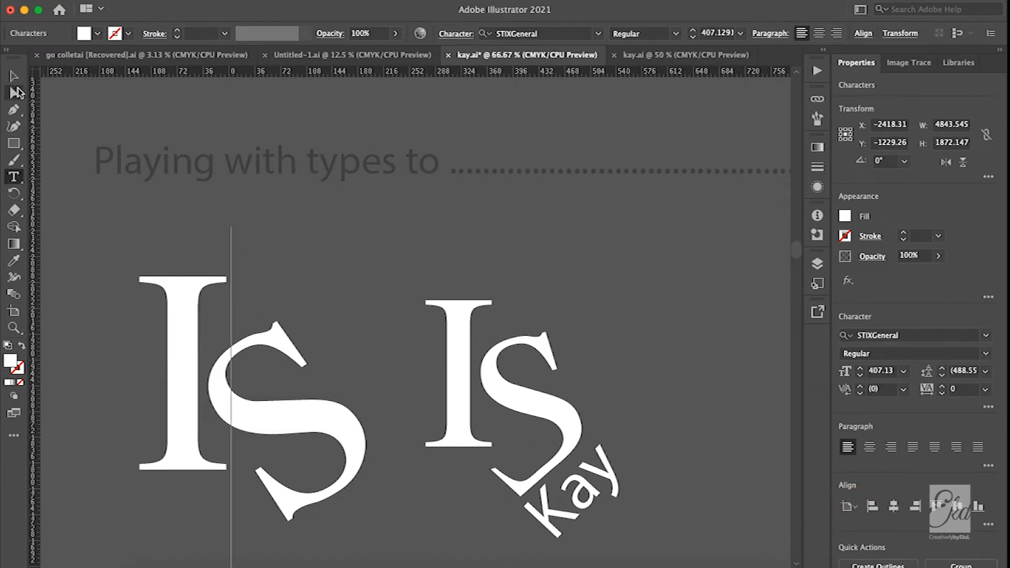
key(Escape)
click(383, 275)
scroll(593, 370, down, 2)
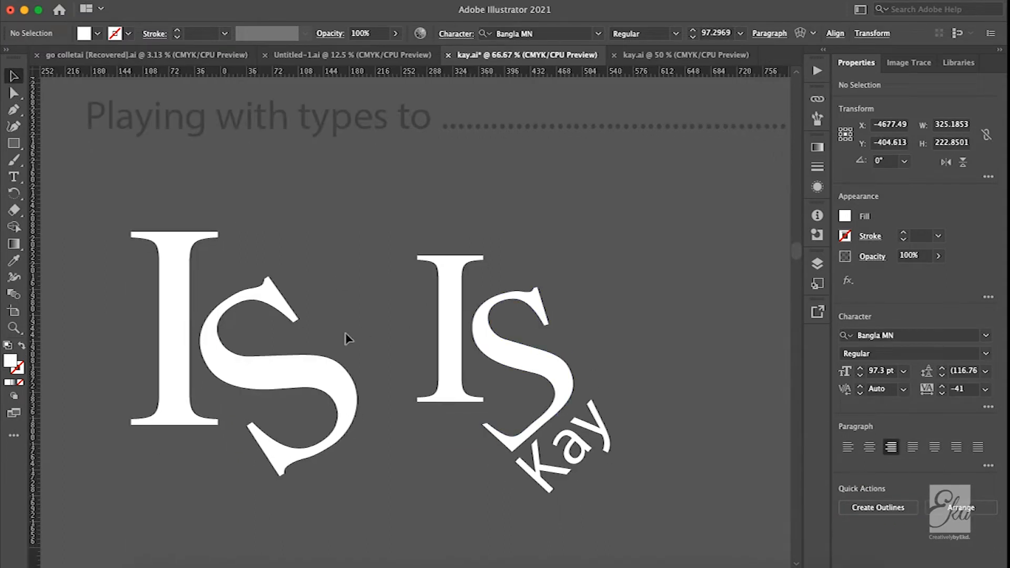
Examine the type-based monograms, the black geometric KS mark and the white two-piece K among the free-form explorations.
scroll(661, 367, down, 2)
scroll(661, 367, left, 2)
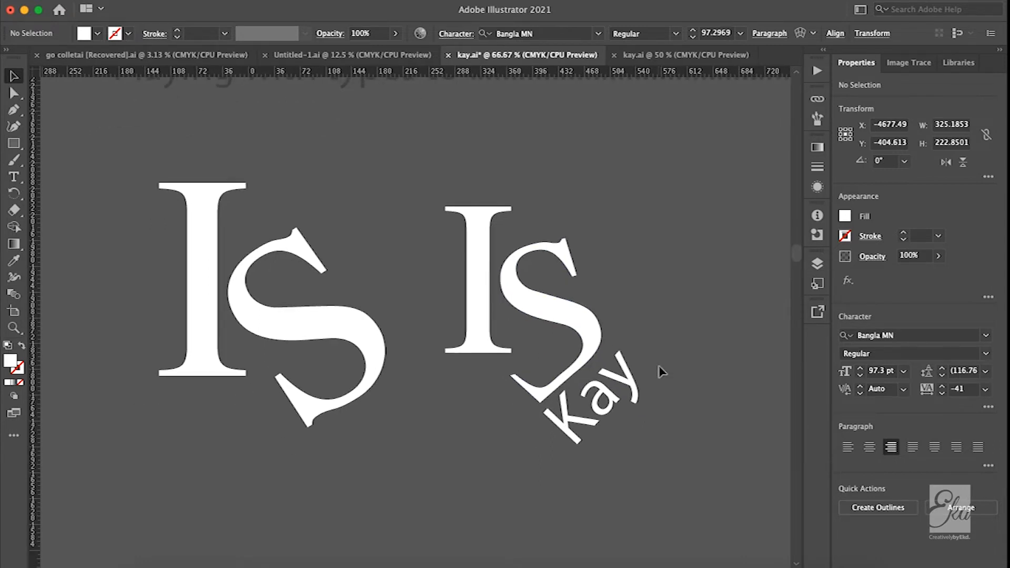
scroll(355, 358, left, 8)
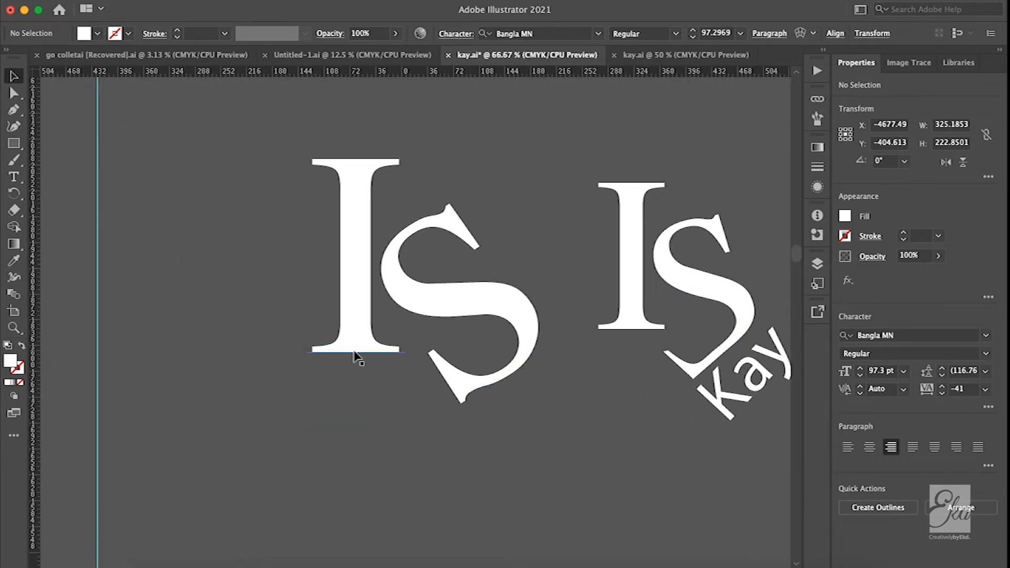
scroll(338, 309, left, 6)
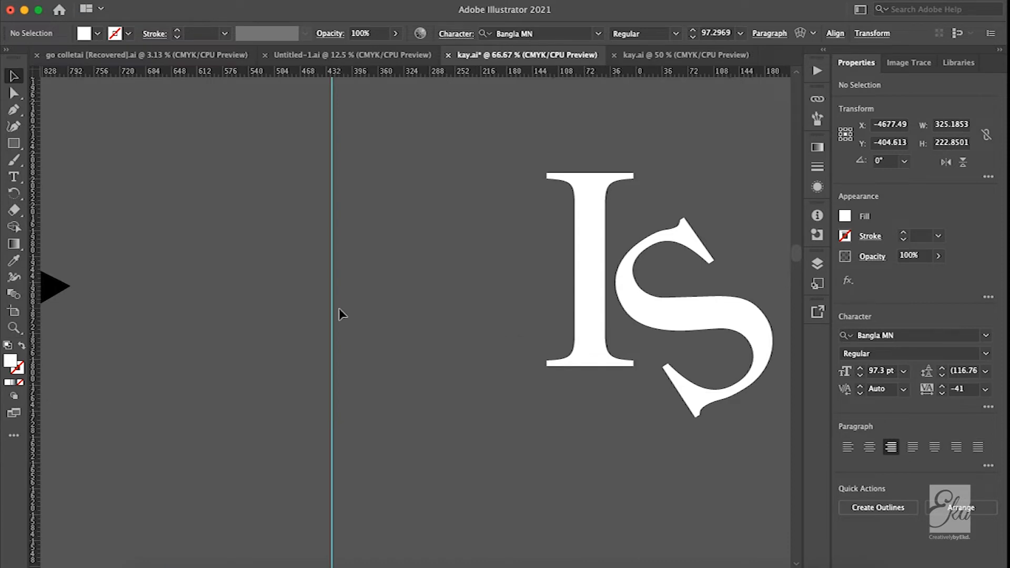
scroll(144, 288, left, 7)
scroll(456, 261, left, 20)
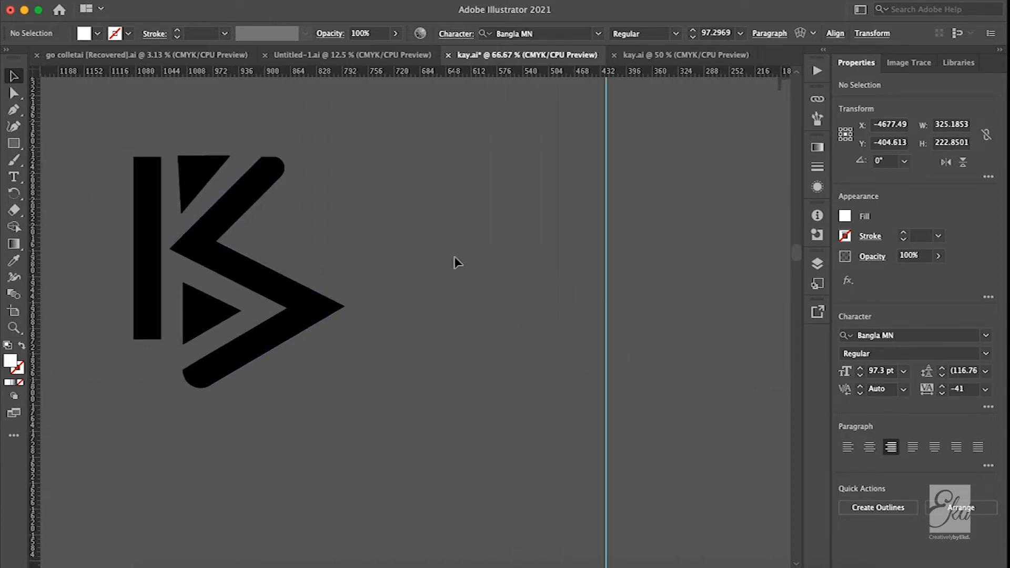
scroll(456, 261, left, 10)
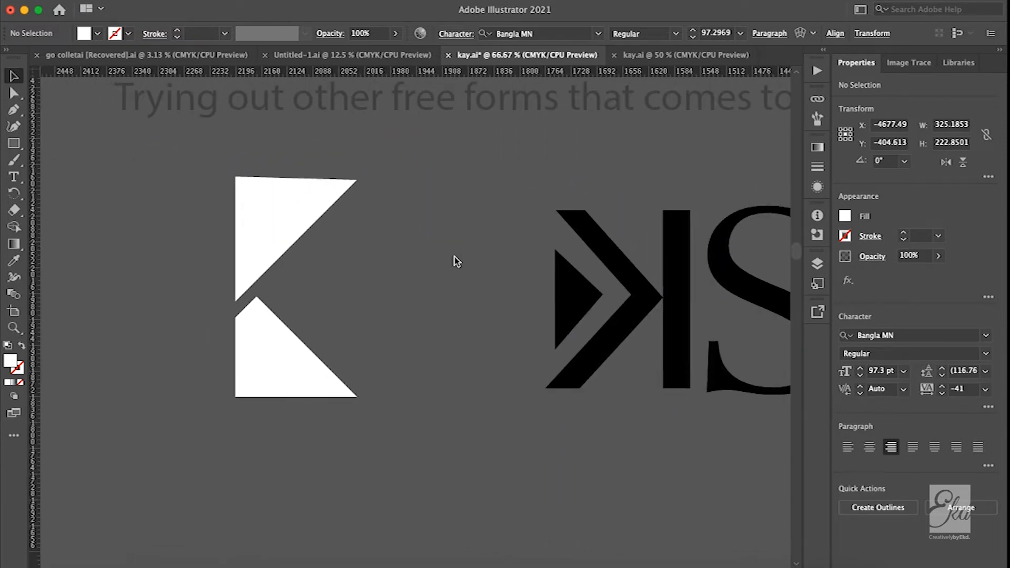
click(302, 206)
click(444, 337)
Switch to Preview, view the hatched two-piece K in the pencil sketches, and return to Illustrator.
mouse_move(331, 549)
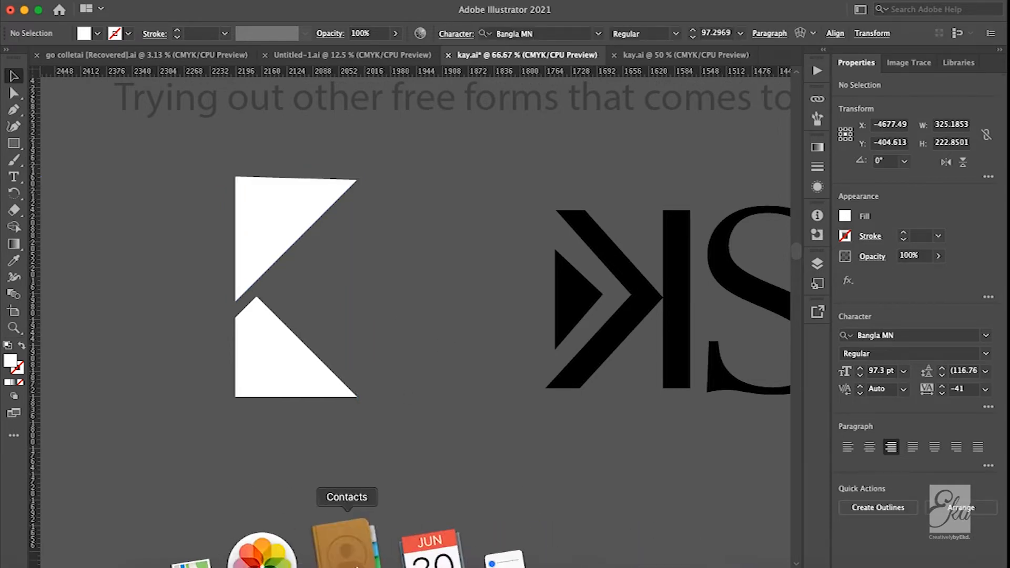
click(715, 549)
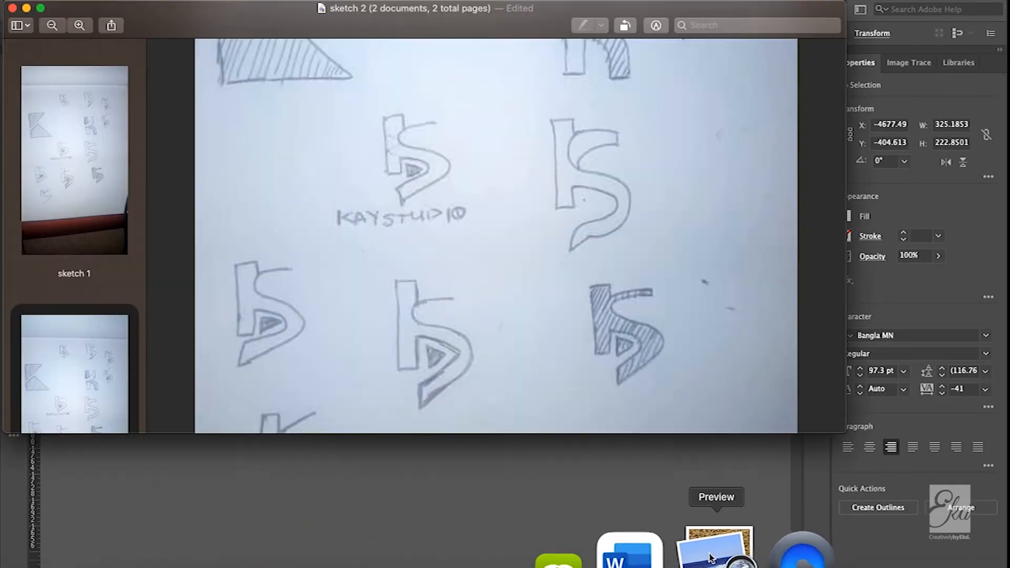
scroll(290, 110, up, 5)
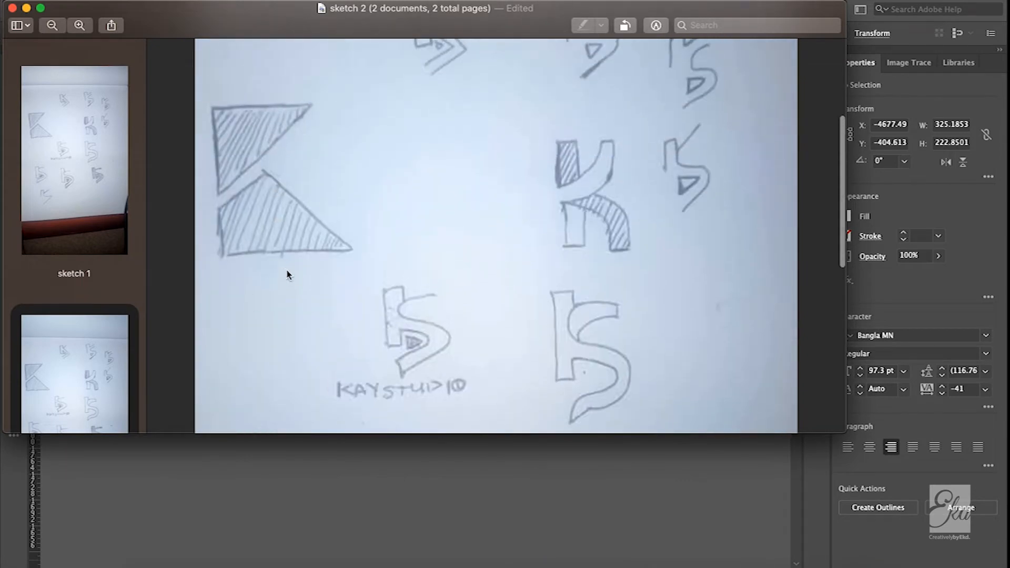
click(321, 493)
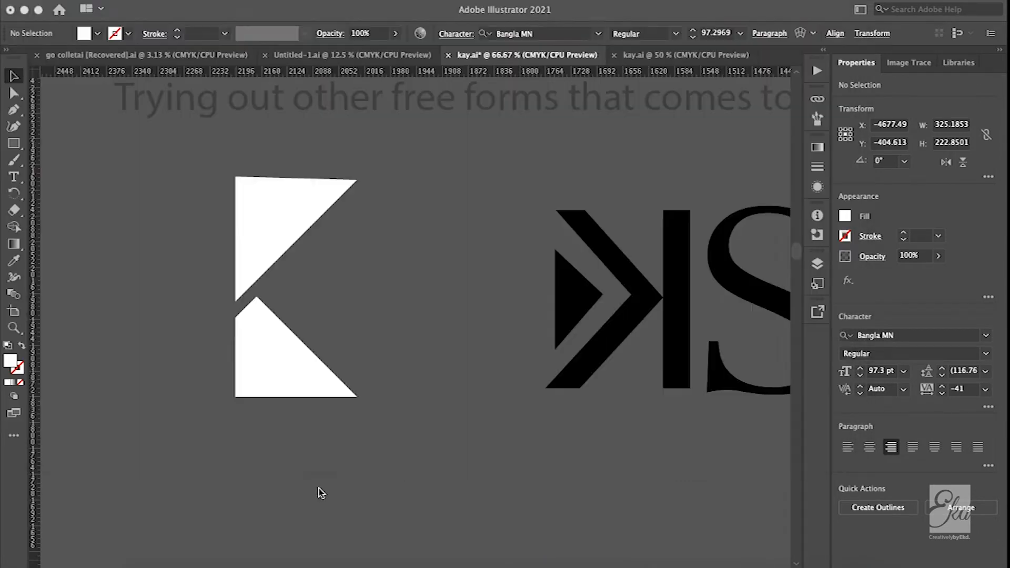
Examine the reversed K and the serif S text that make up the black KS mark among the free-form explorations.
scroll(400, 284, right, 1)
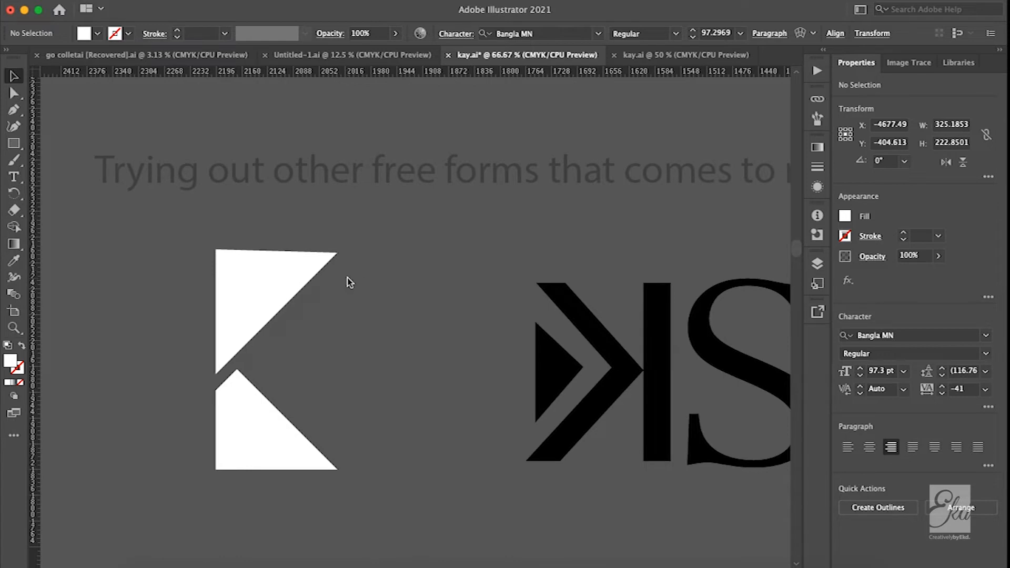
scroll(347, 282, right, 6)
click(532, 309)
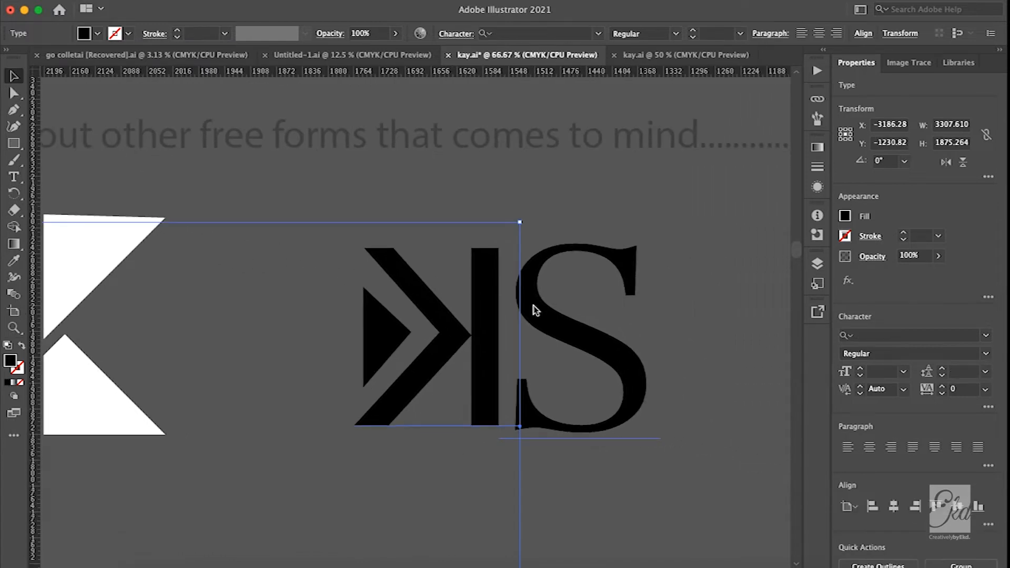
double_click(499, 310)
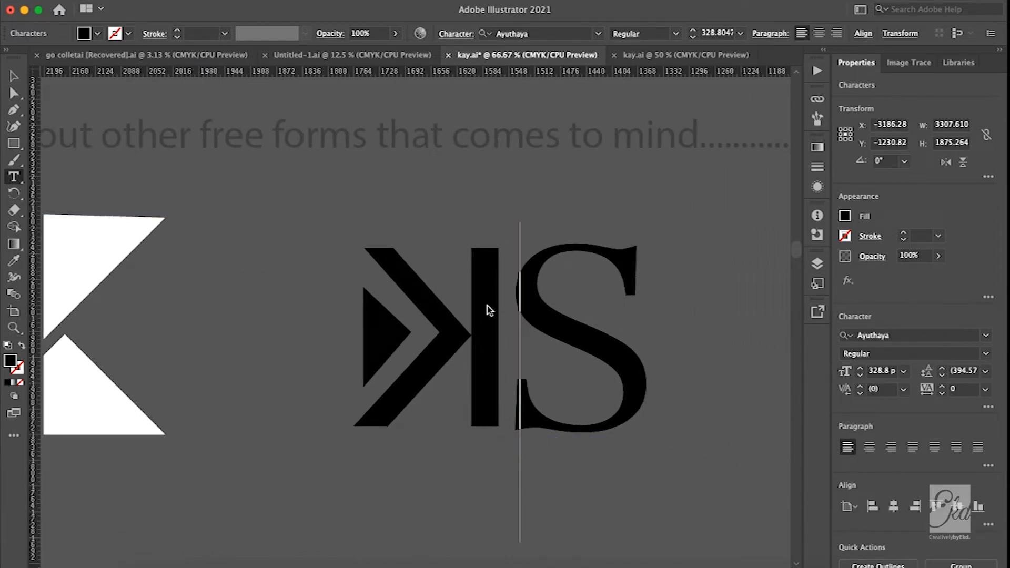
key(Escape)
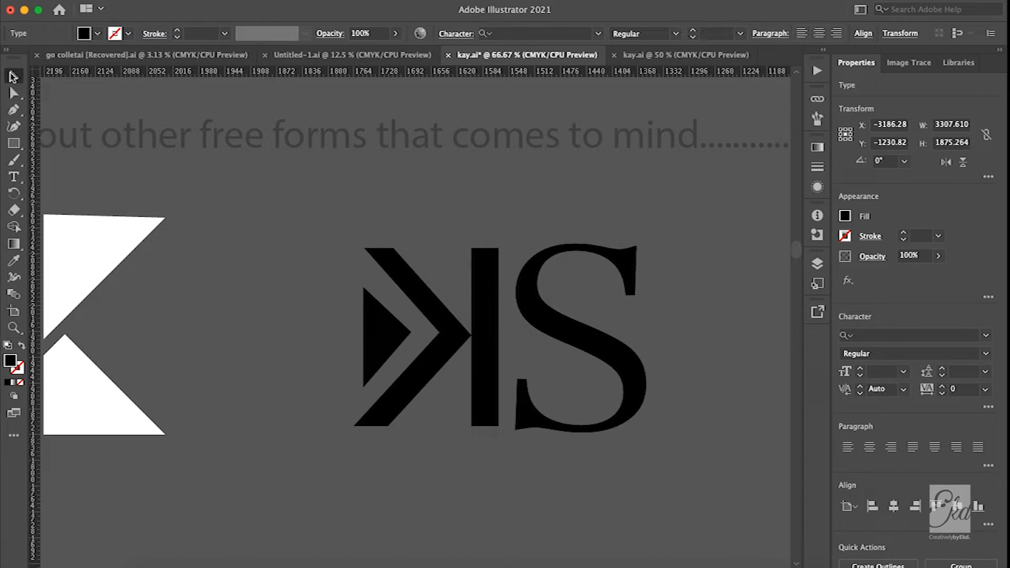
double_click(441, 322)
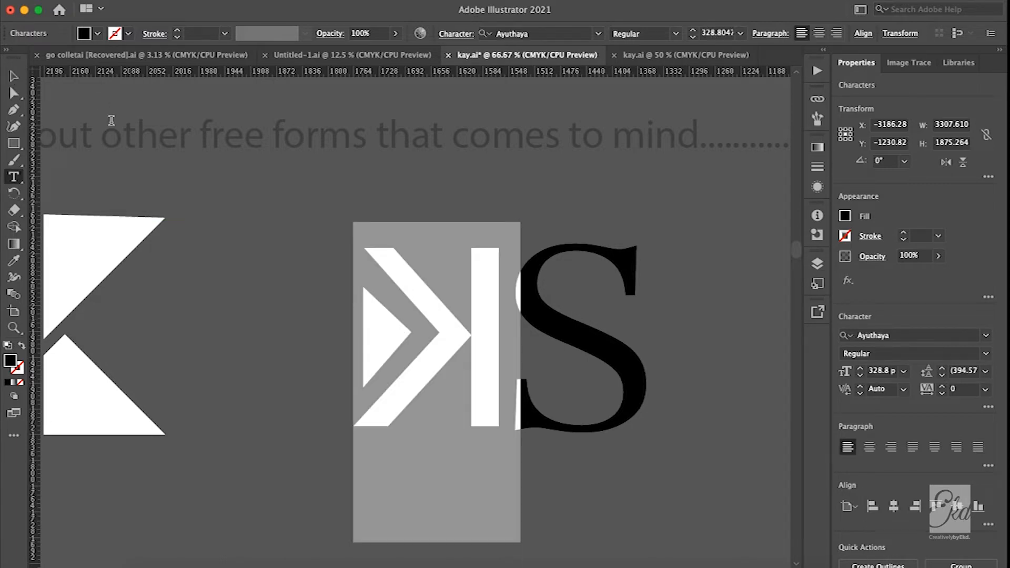
click(16, 76)
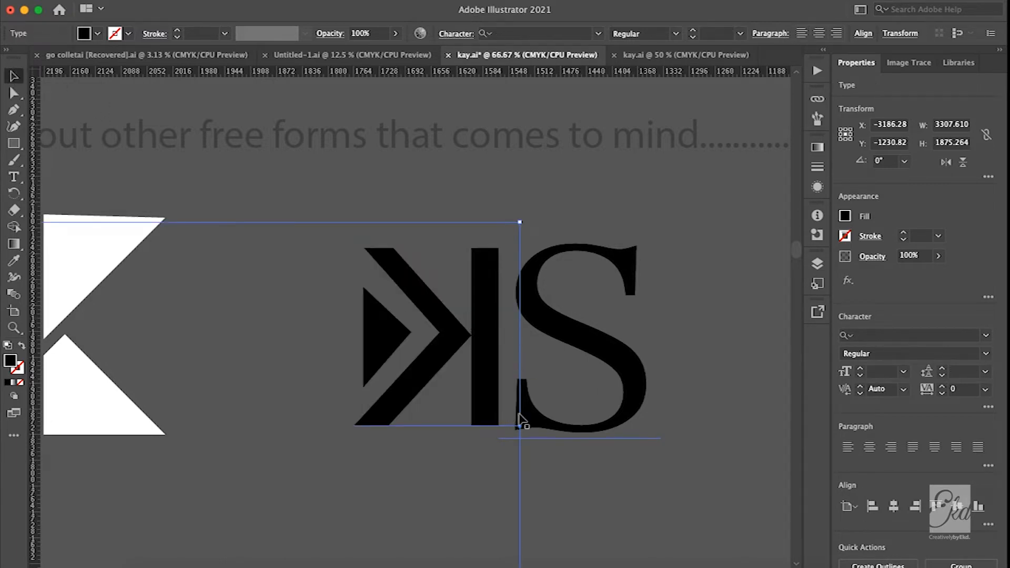
click(489, 334)
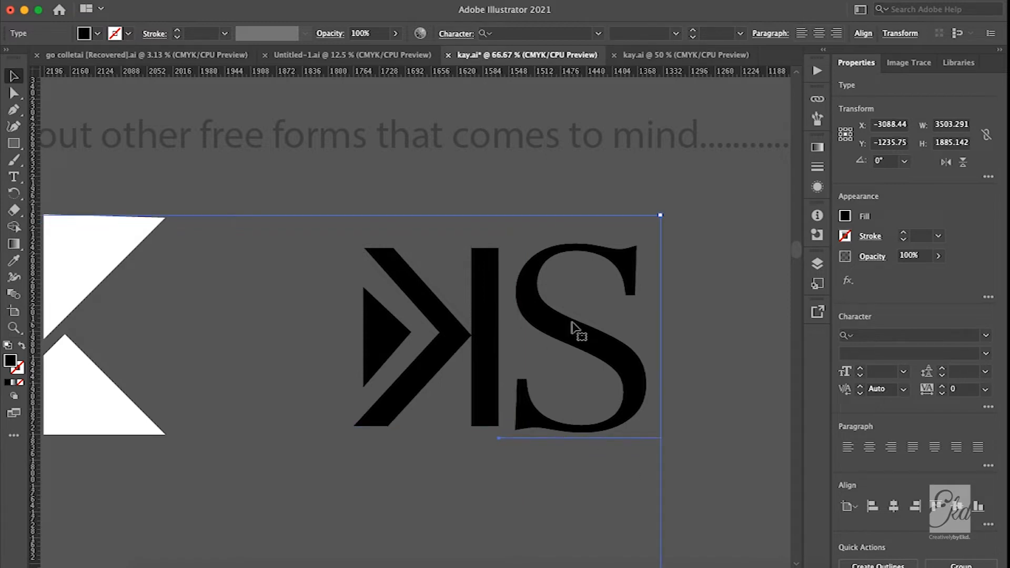
double_click(572, 320)
double_click(572, 320)
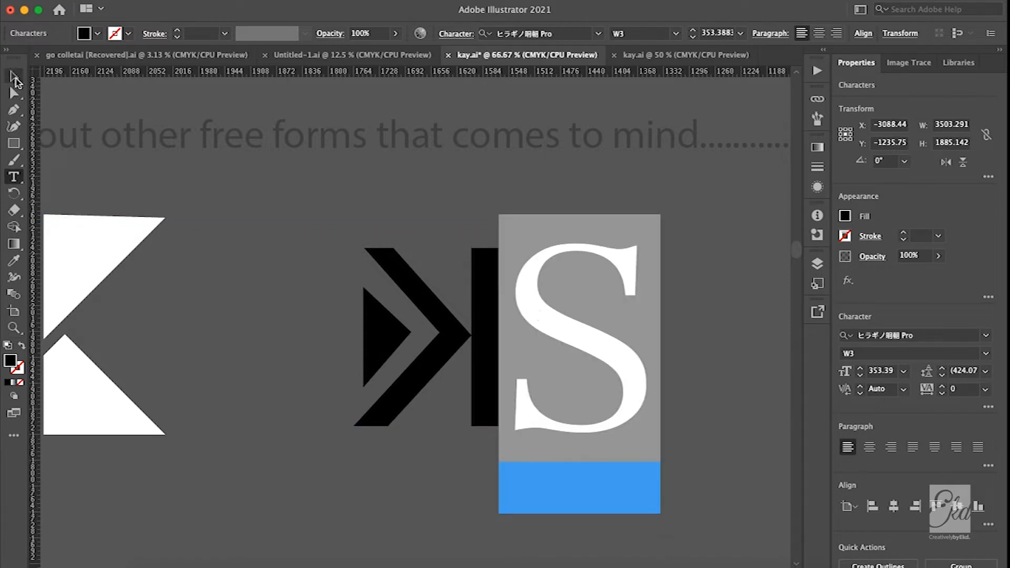
click(15, 77)
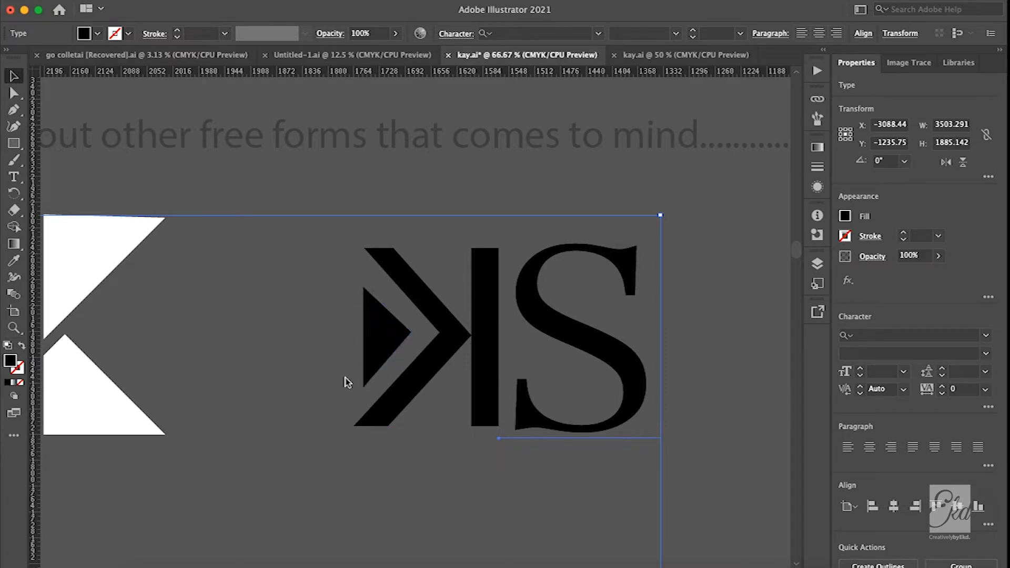
Undo the black shapes built on the K construction drawing and deselect its outlines.
scroll(309, 347, left, 10)
scroll(308, 347, left, 15)
scroll(309, 347, left, 15)
scroll(308, 347, down, 8)
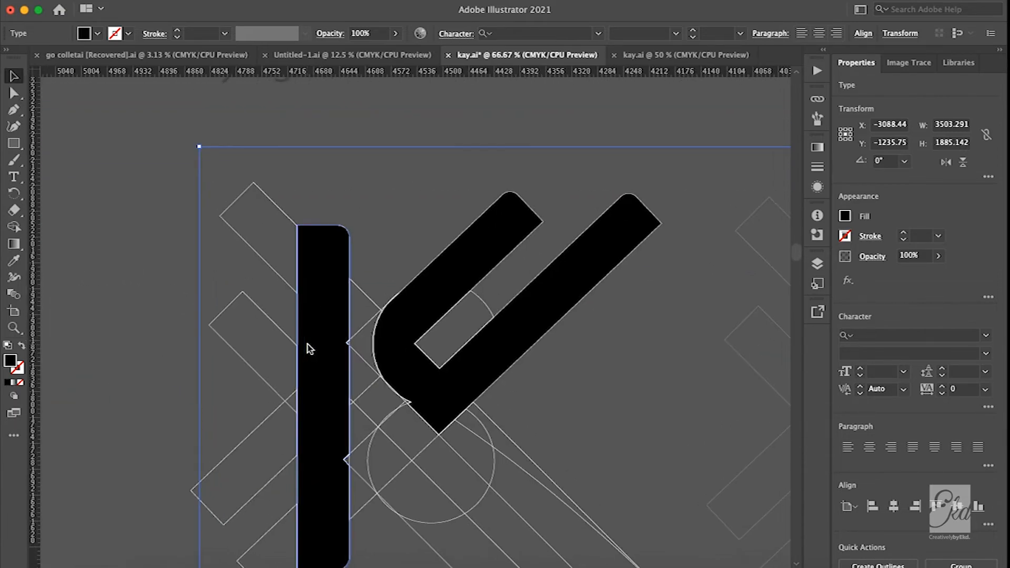
scroll(309, 349, down, 3)
scroll(309, 349, right, 3)
key(super+z)
key(super+z)
key(super+z)
key(super+z)
key(super+z)
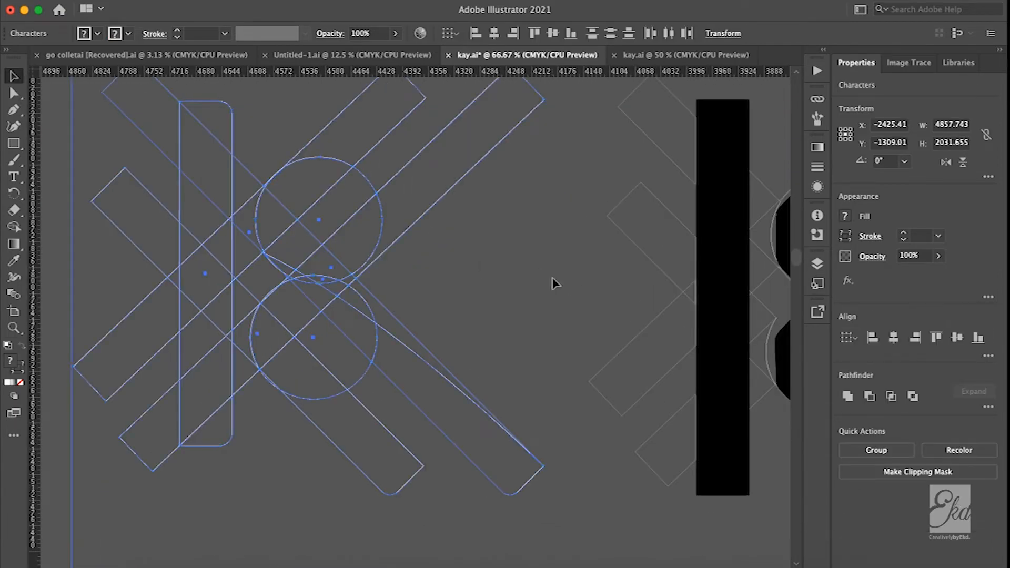
click(514, 293)
scroll(513, 293, up, 3)
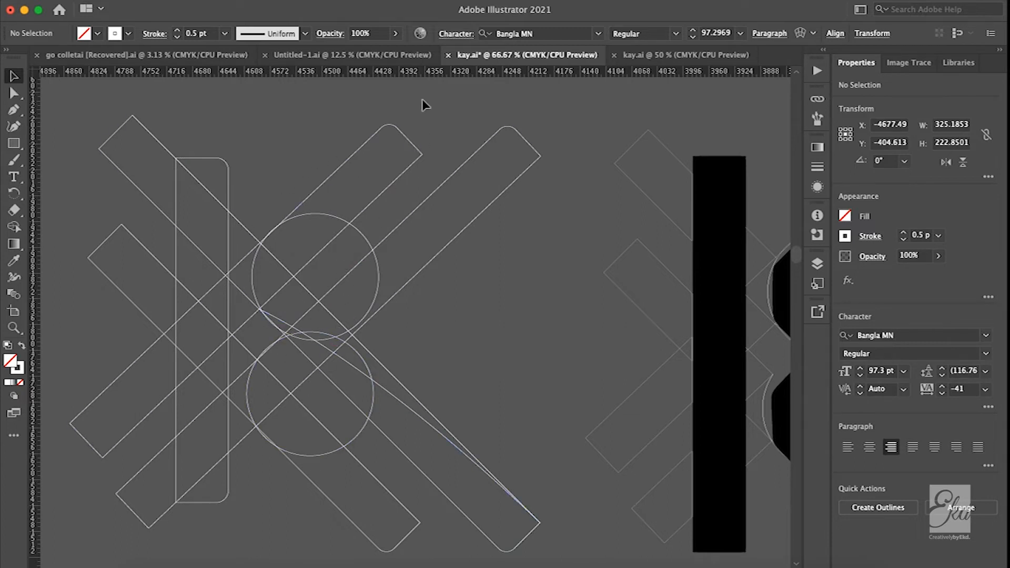
Select the K construction outlines and merge their overlapping regions into a black stem and diagonal arms with Shape Builder.
scroll(435, 349, down, 2)
scroll(435, 349, right, 2)
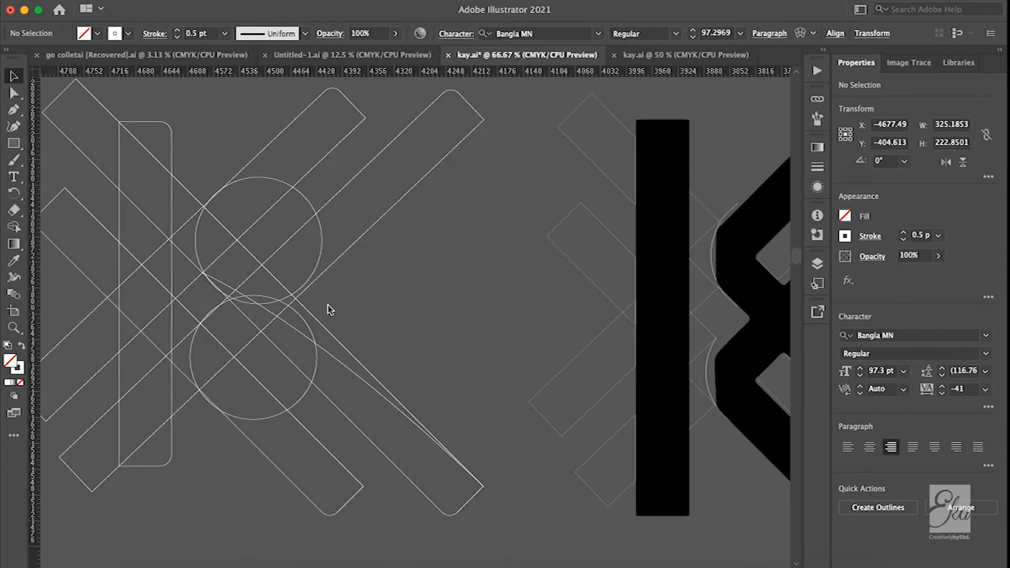
scroll(329, 309, left, 2)
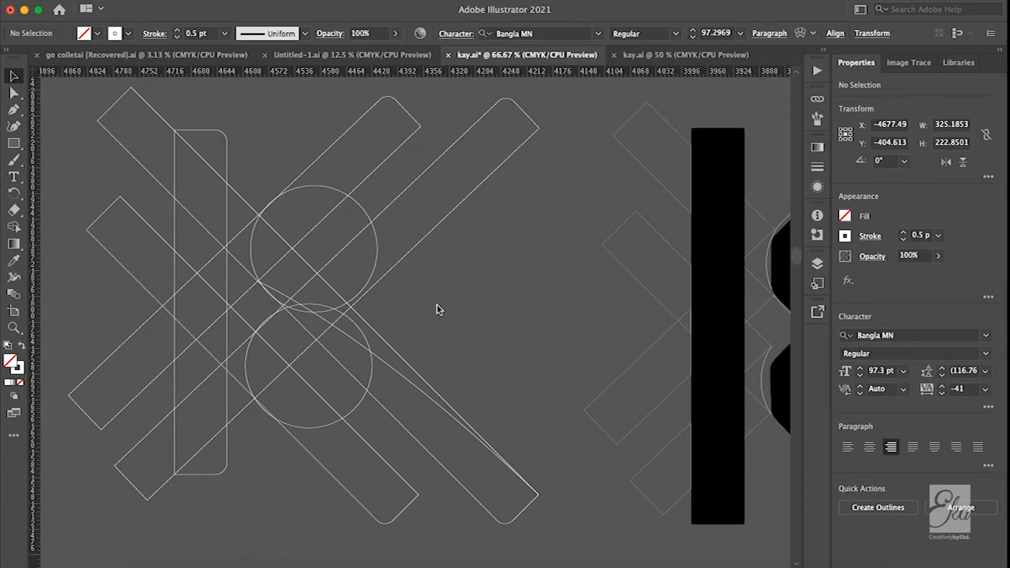
scroll(437, 306, right, 10)
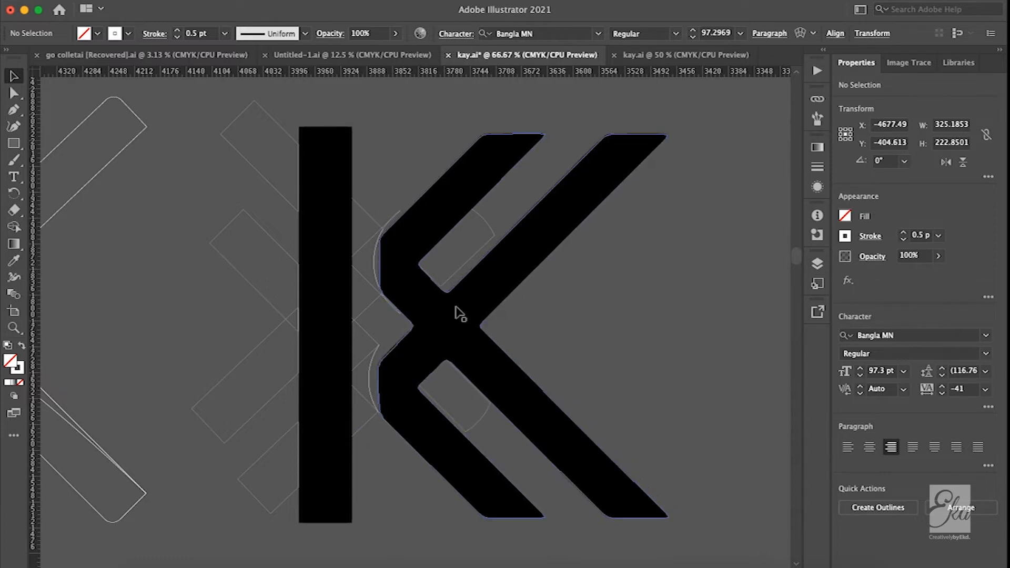
scroll(279, 284, left, 10)
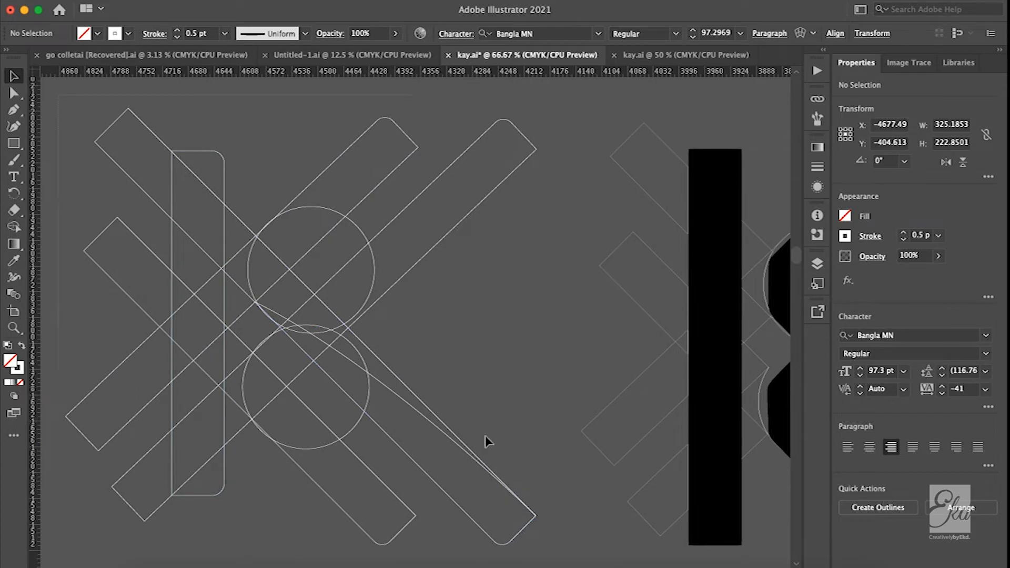
scroll(521, 466, down, 1)
key(super+a)
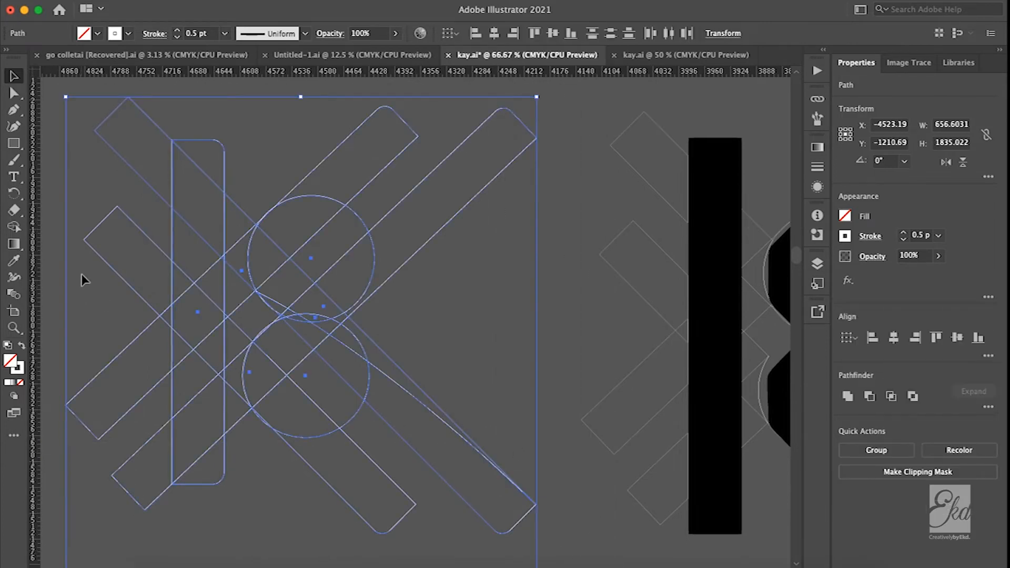
click(13, 226)
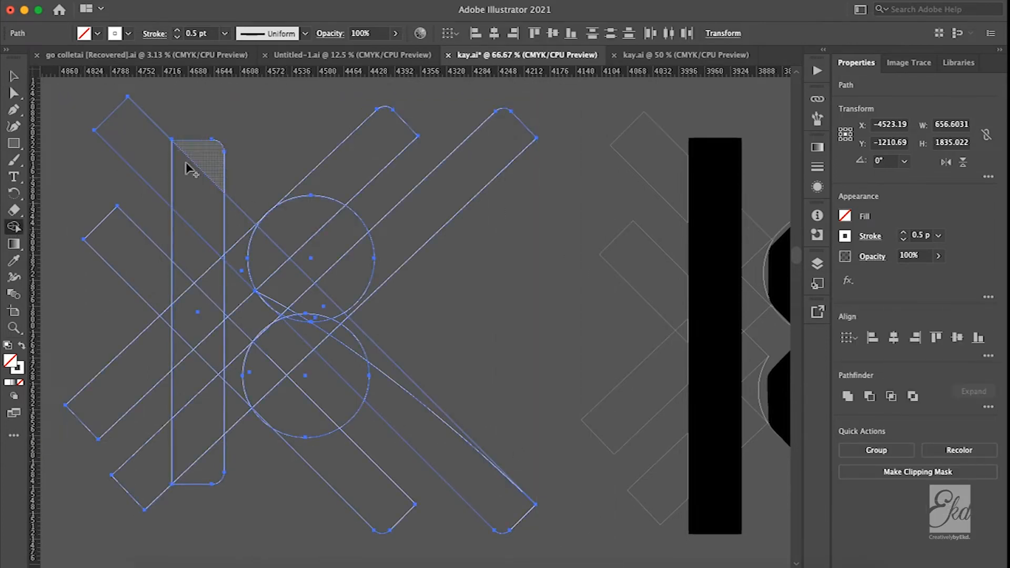
click(845, 216)
click(700, 339)
mouse_move(211, 160)
mouse_down()
mouse_move(189, 469)
mouse_move(209, 473)
mouse_up()
mouse_move(387, 132)
mouse_down()
mouse_move(289, 221)
mouse_move(266, 263)
mouse_move(489, 147)
mouse_up()
drag(288, 341, 362, 494)
mouse_move(351, 332)
mouse_down()
mouse_move(379, 355)
mouse_move(315, 321)
mouse_move(256, 385)
mouse_move(482, 276)
mouse_move(415, 289)
mouse_up()
Try to edit the joined arms of the black K with Direct Selection and undo the last change.
scroll(280, 305, up, 4)
scroll(308, 332, down, 4)
key(v)
click(557, 263)
double_click(487, 243)
click(12, 92)
key(Escape)
key(super+z)
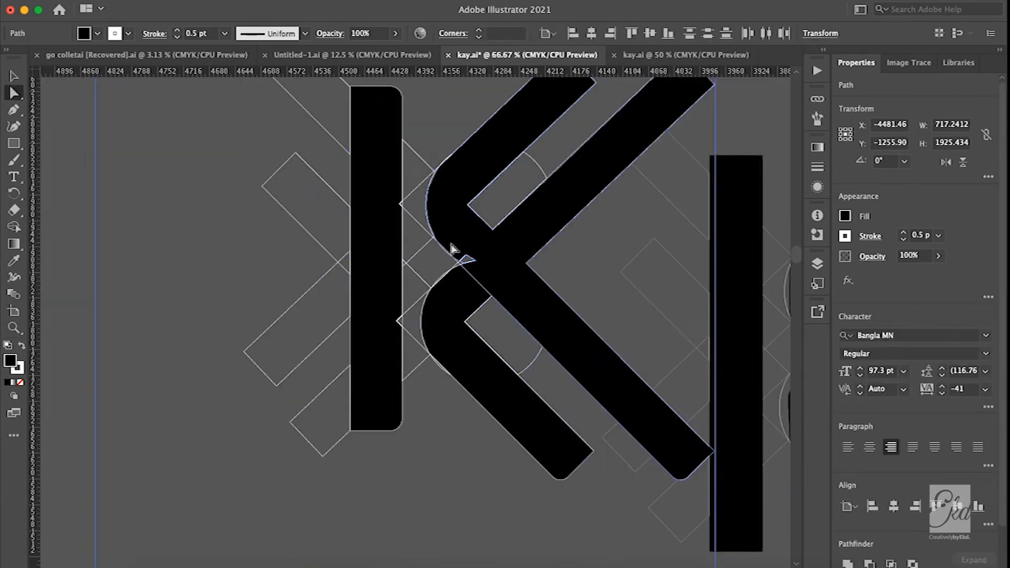
Deselect the K and examine how the black Kay Studio text is set beside the K mark.
scroll(450, 250, right, 5)
click(241, 322)
scroll(300, 400, down, 5)
scroll(300, 399, down, 10)
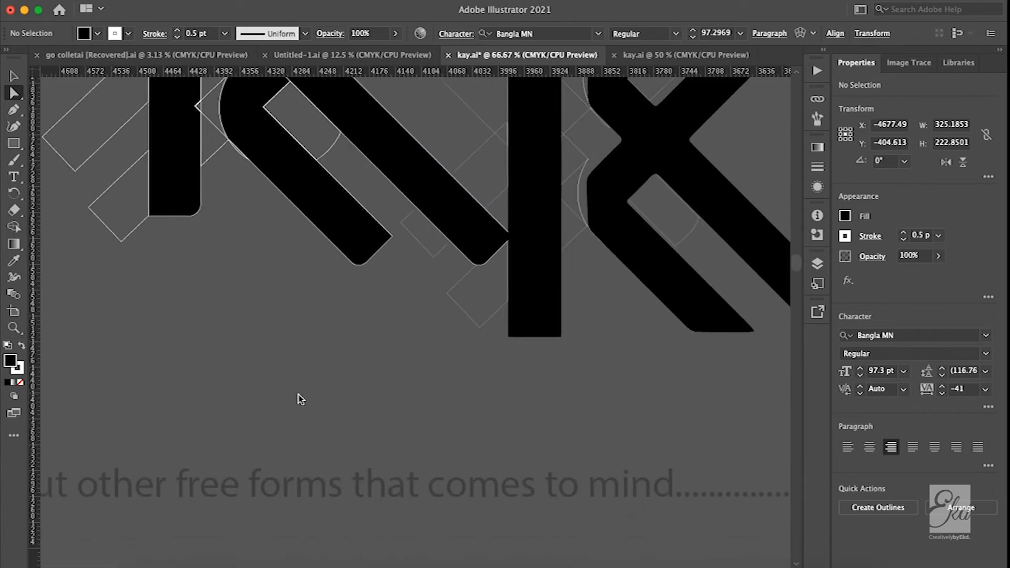
scroll(467, 359, down, 4)
scroll(467, 359, left, 4)
click(420, 326)
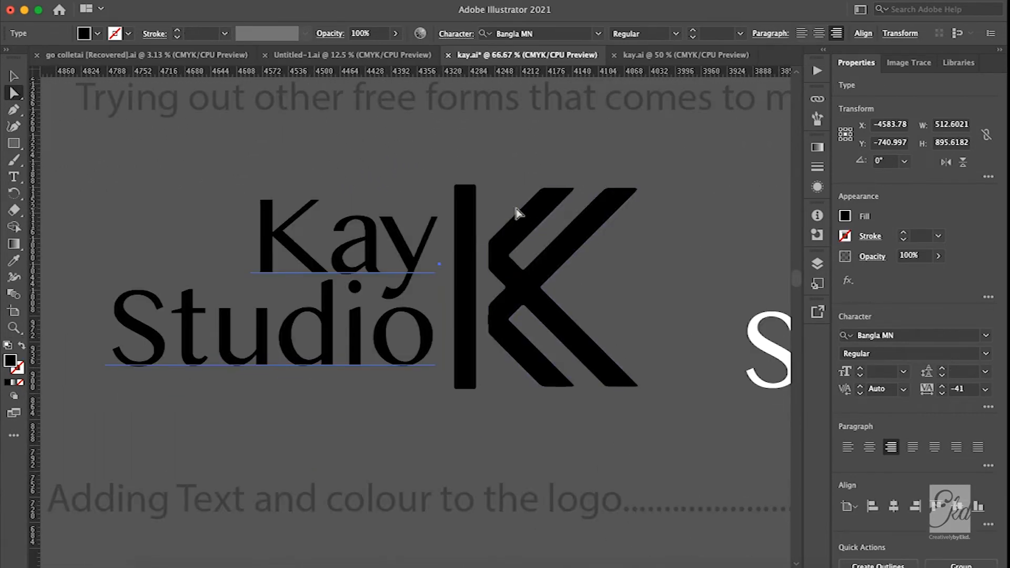
scroll(428, 185, down, 1)
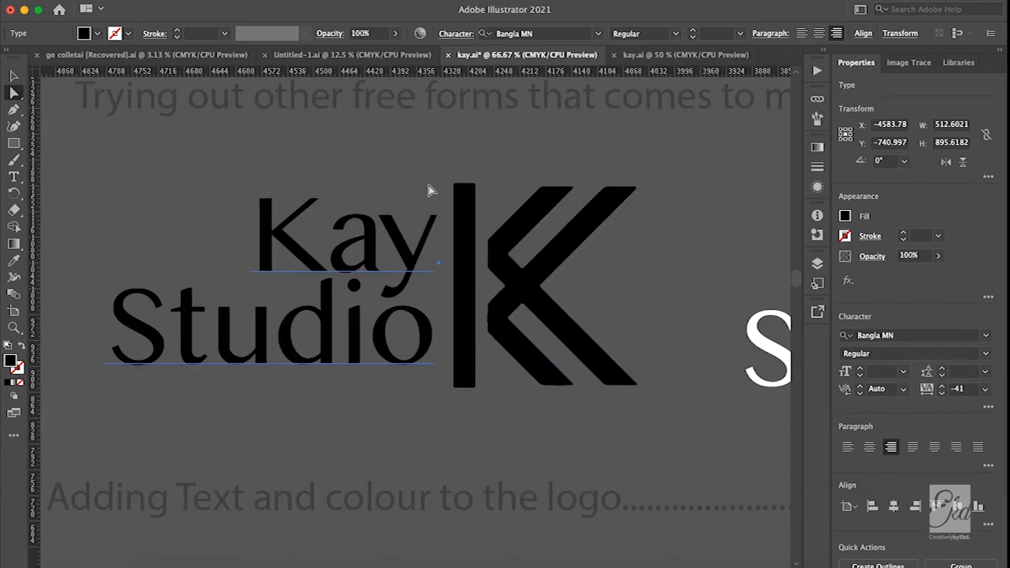
click(430, 190)
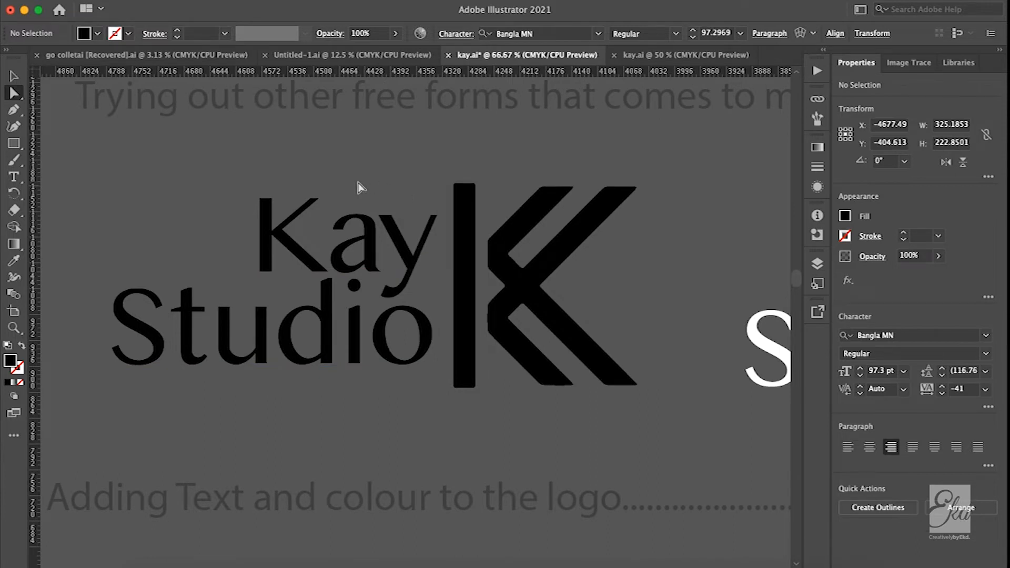
scroll(329, 194, down, 1)
click(363, 225)
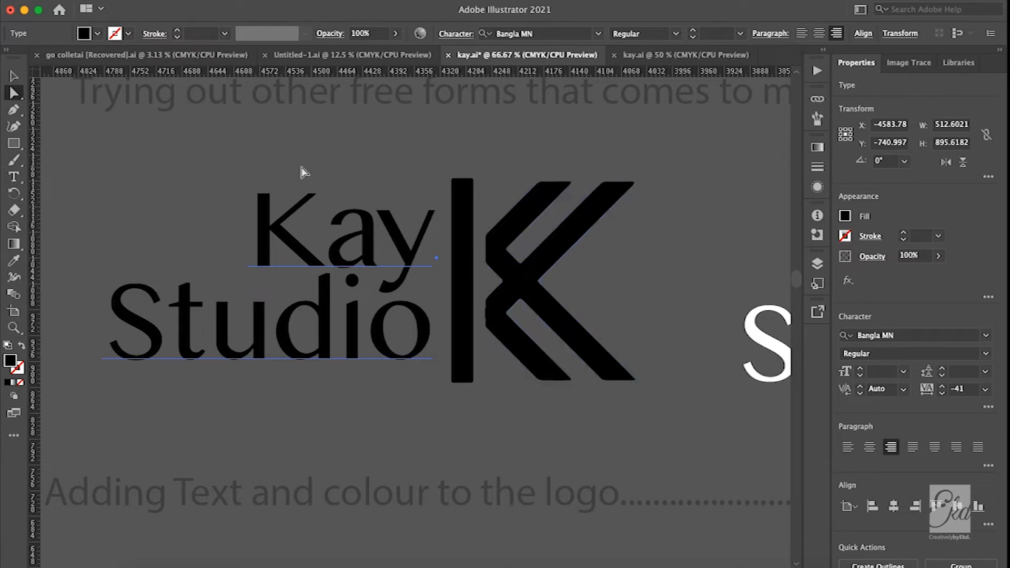
click(331, 177)
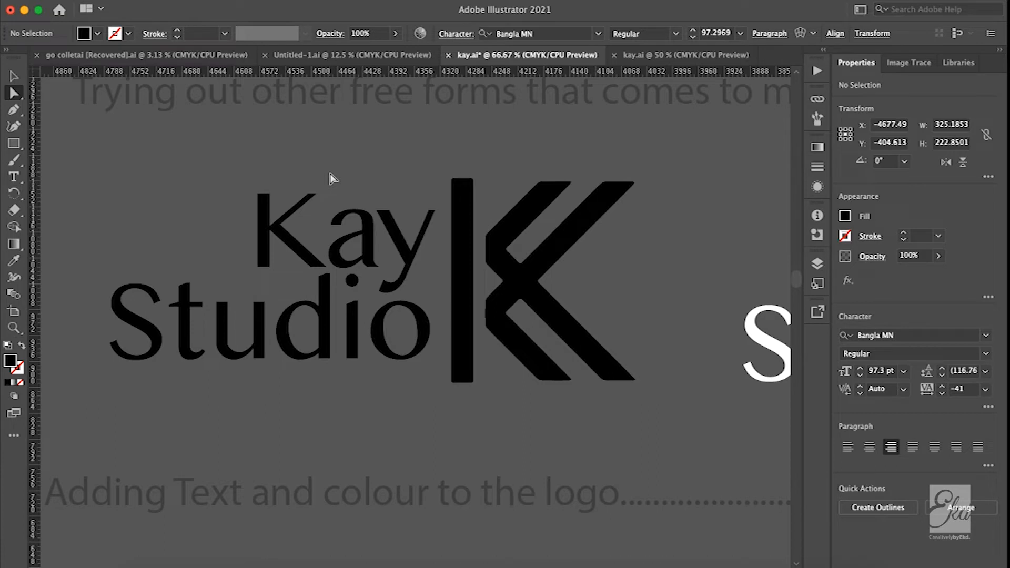
click(493, 273)
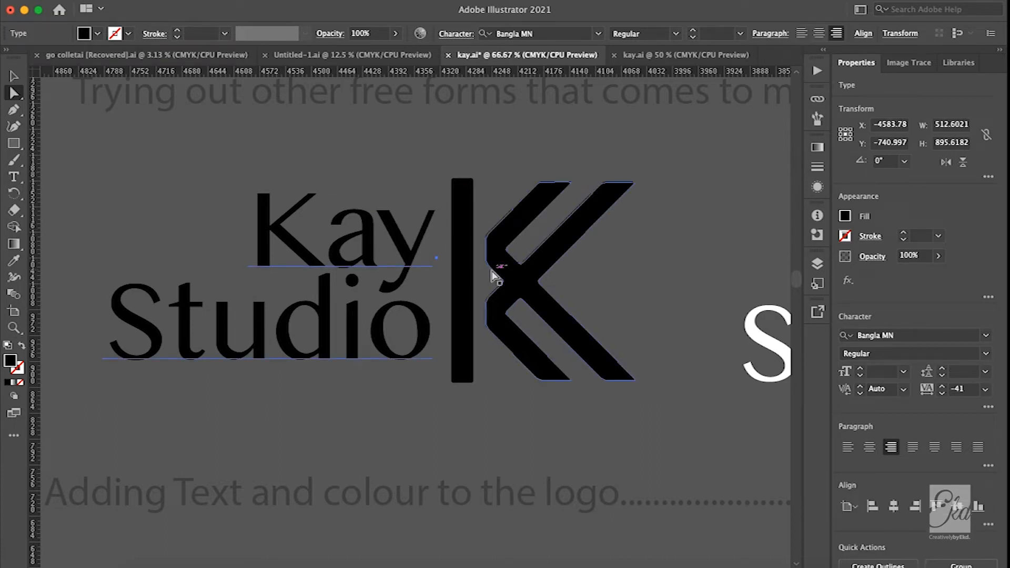
click(442, 229)
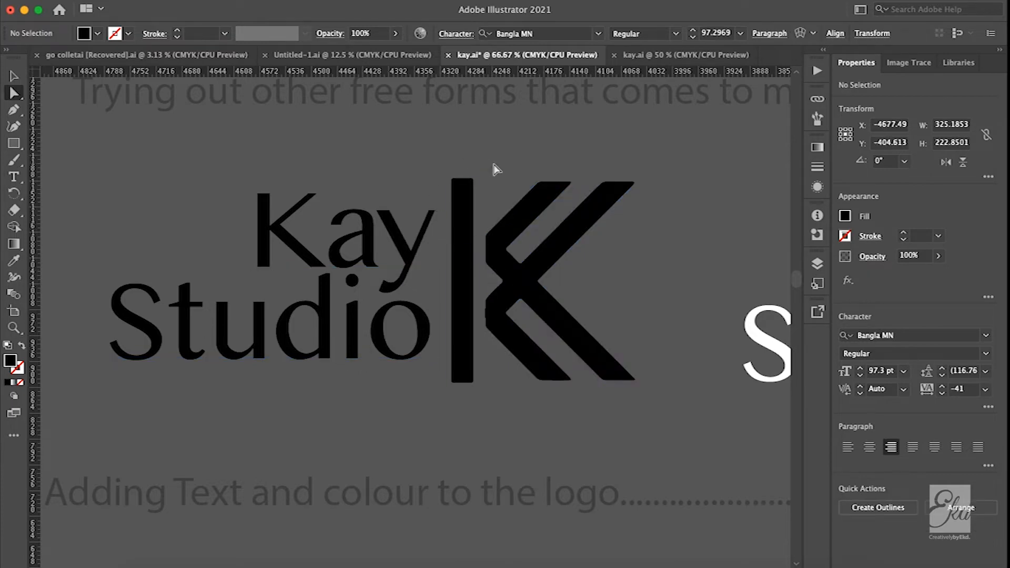
Inspect the K mark's stem ends, inner angles and arm tips up close in the black Kay Studio logo.
scroll(444, 219, up, 3)
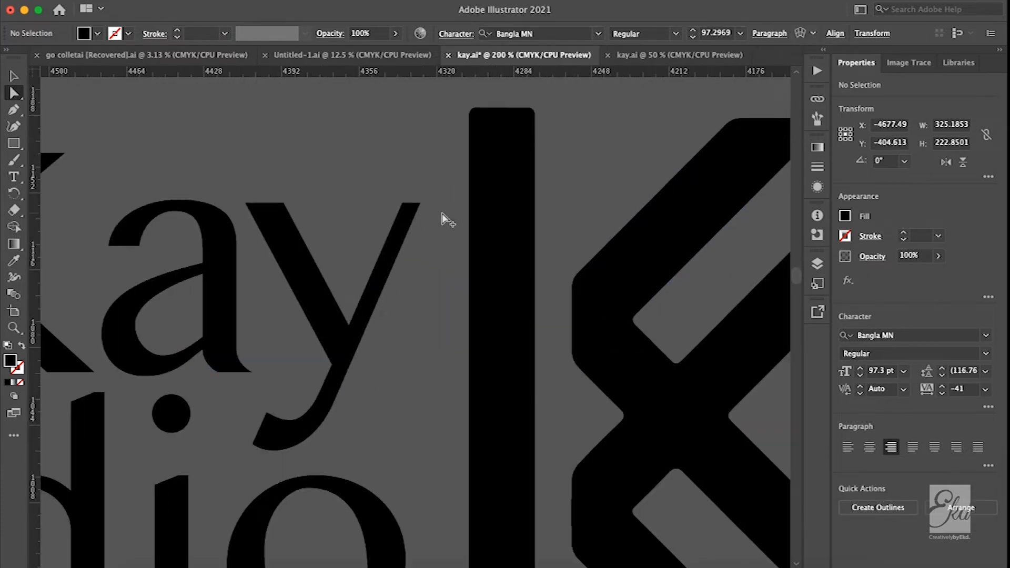
scroll(421, 208, right, 3)
scroll(420, 207, down, 2)
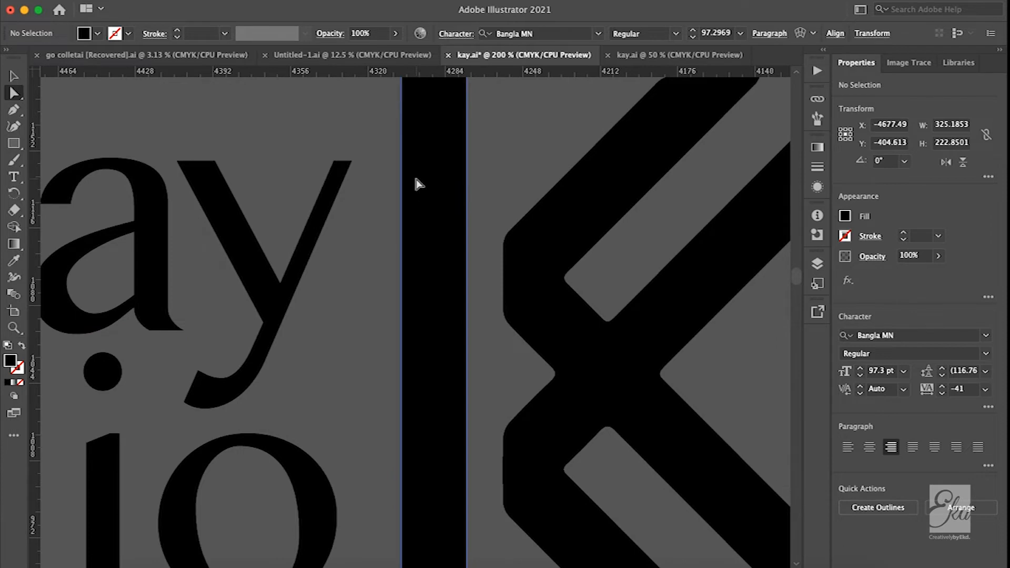
click(418, 183)
scroll(417, 183, right, 2)
scroll(416, 183, up, 4)
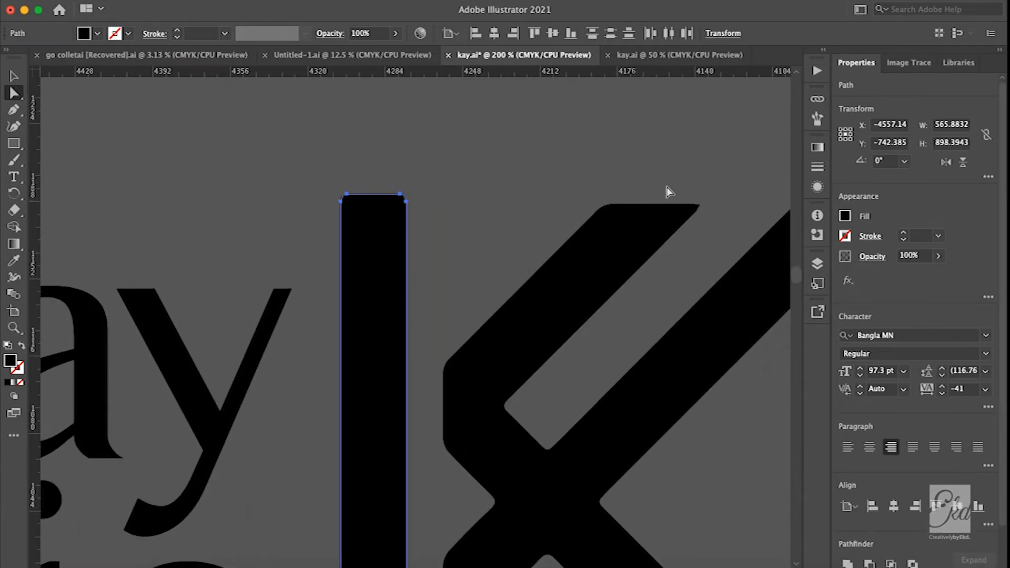
scroll(449, 212, down, 3)
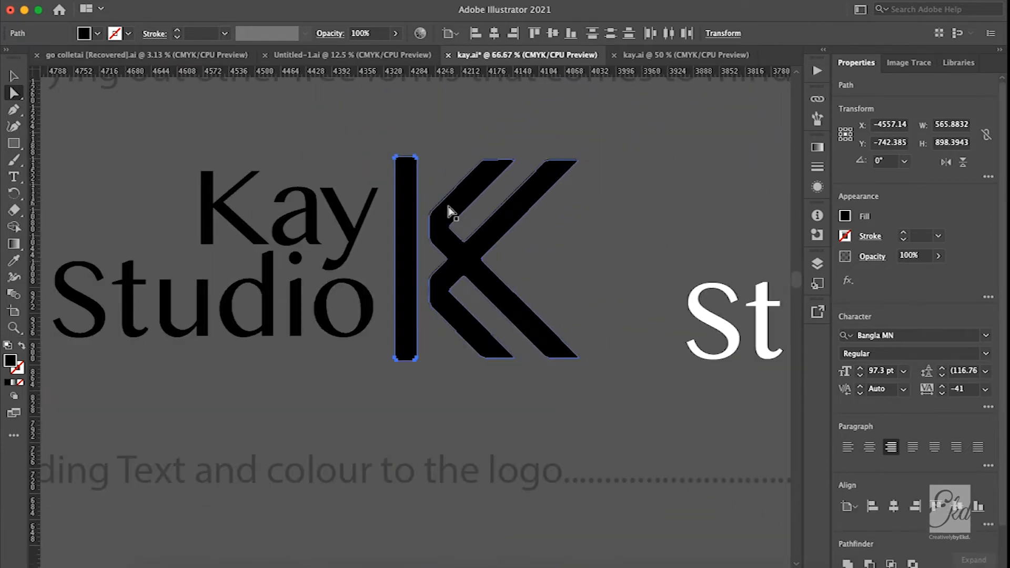
scroll(484, 248, up, 3)
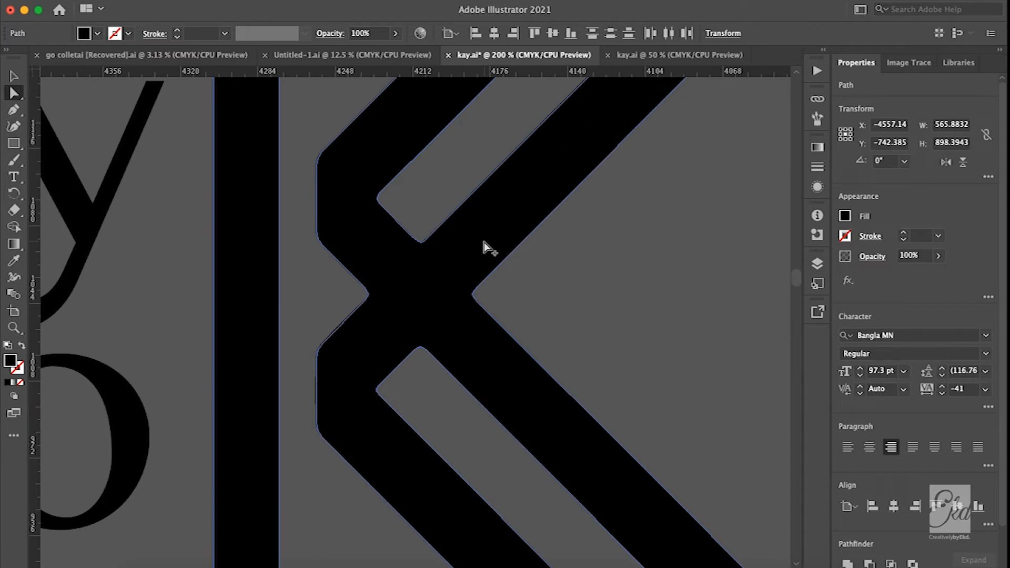
scroll(488, 243, down, 1)
scroll(489, 215, up, 2)
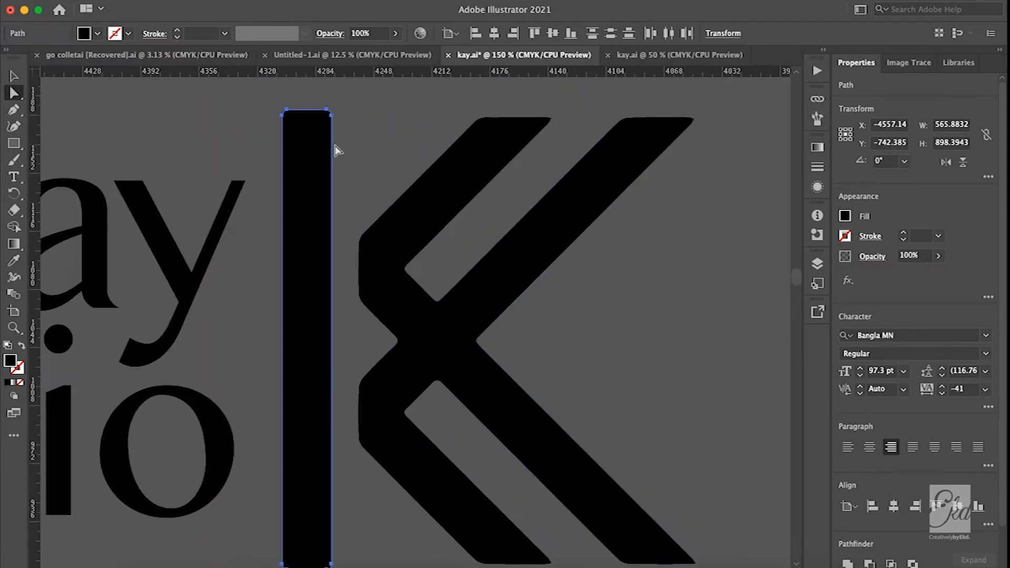
click(336, 129)
click(306, 111)
click(397, 123)
Select the Kay Studio text and review its placement against the K's stem.
scroll(377, 195, left, 5)
scroll(378, 194, down, 2)
click(429, 196)
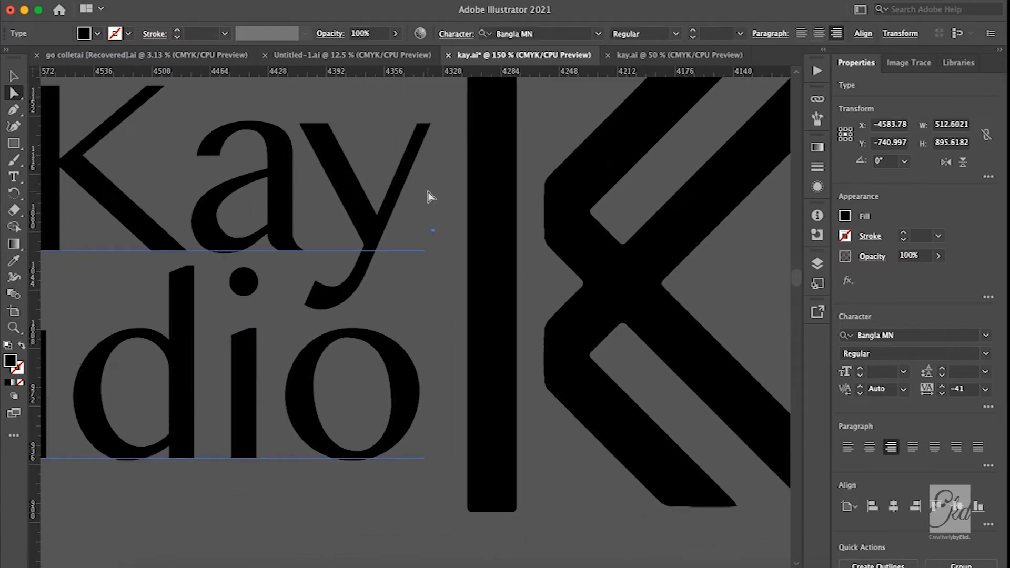
scroll(429, 196, up, 2)
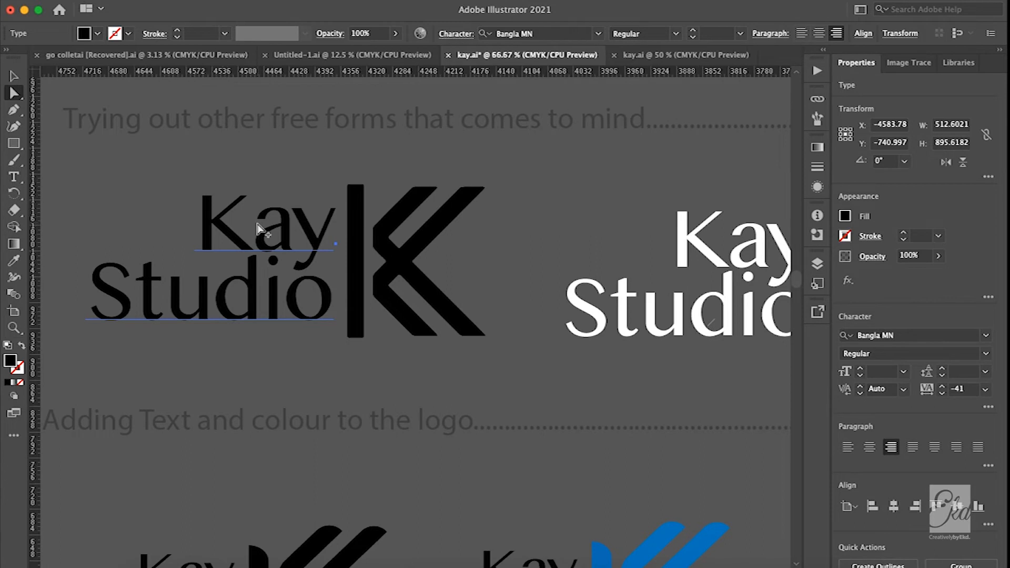
Inspect the letterforms of the black Kay Studio text up close beside the K mark, and deselect the text.
key(super+equal)
key(super+equal)
key(super+equal)
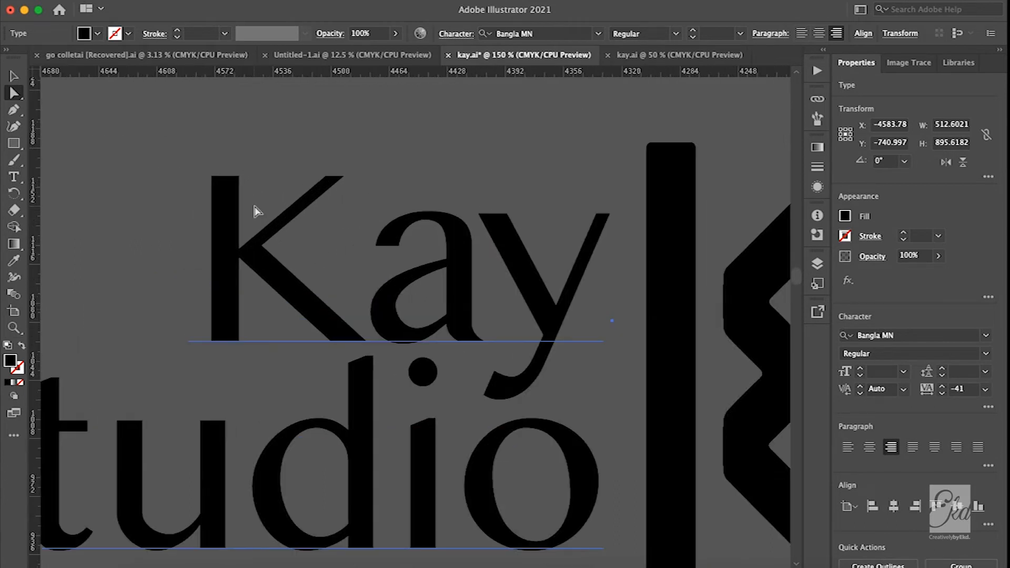
scroll(255, 210, down, 2)
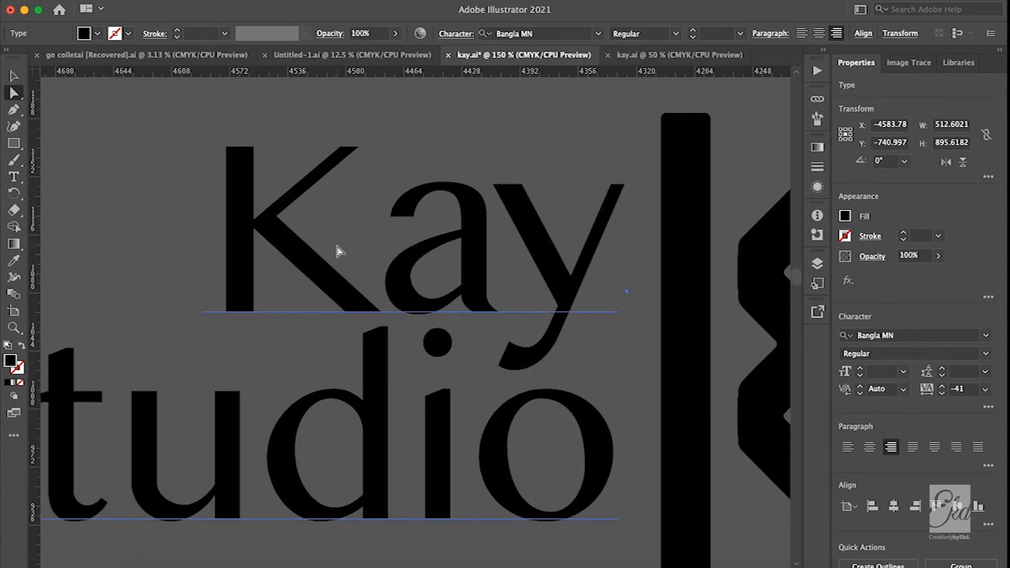
scroll(435, 313, up, 2)
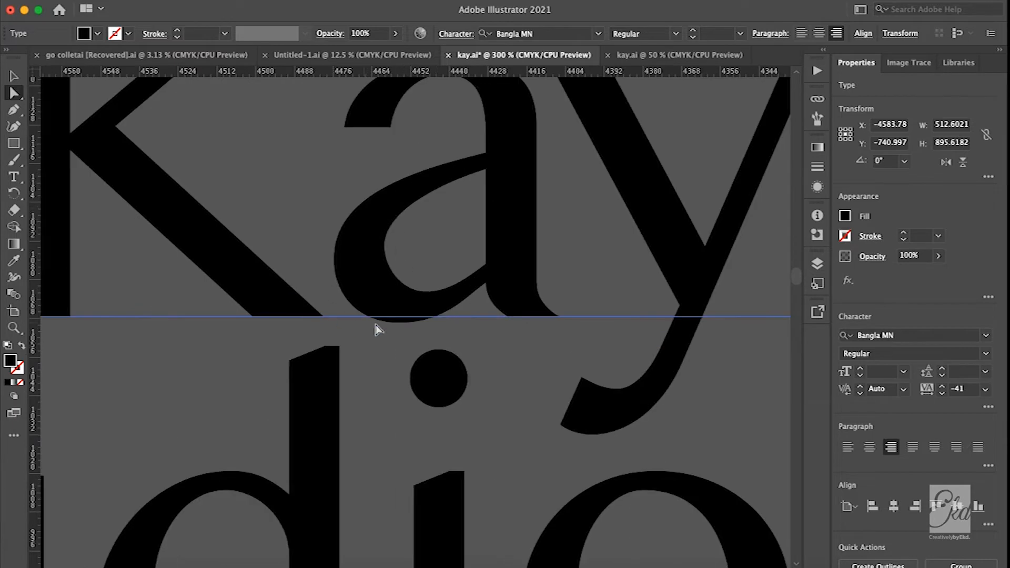
scroll(428, 317, down, 3)
scroll(477, 315, down, 2)
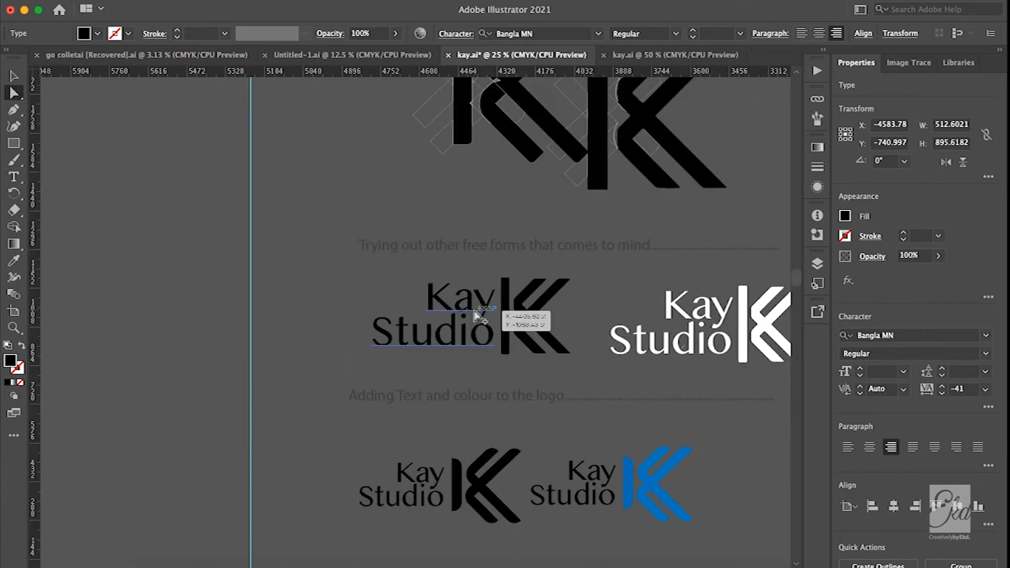
scroll(476, 316, up, 3)
scroll(505, 322, up, 2)
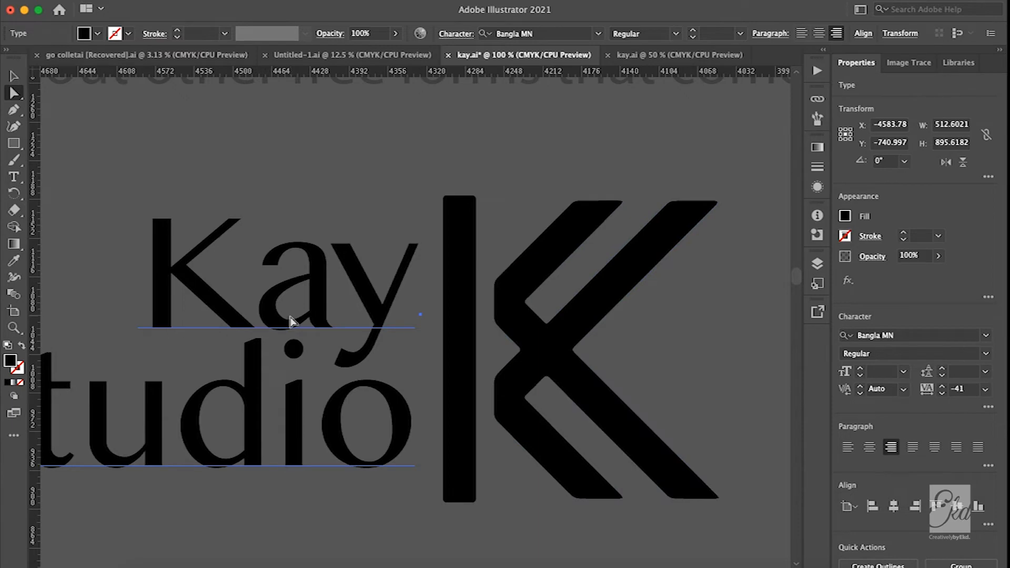
scroll(368, 170, down, 2)
click(354, 158)
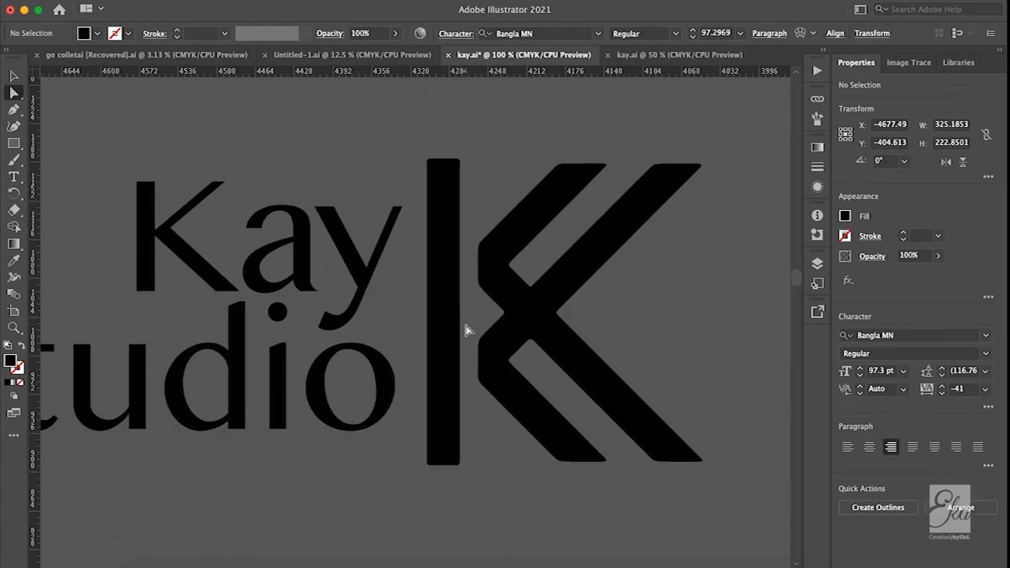
Review the white Kay Studio logo and the rounded black and blue versions under the text and colour heading.
scroll(466, 331, down, 5)
scroll(466, 331, up, 1)
scroll(466, 331, down, 2)
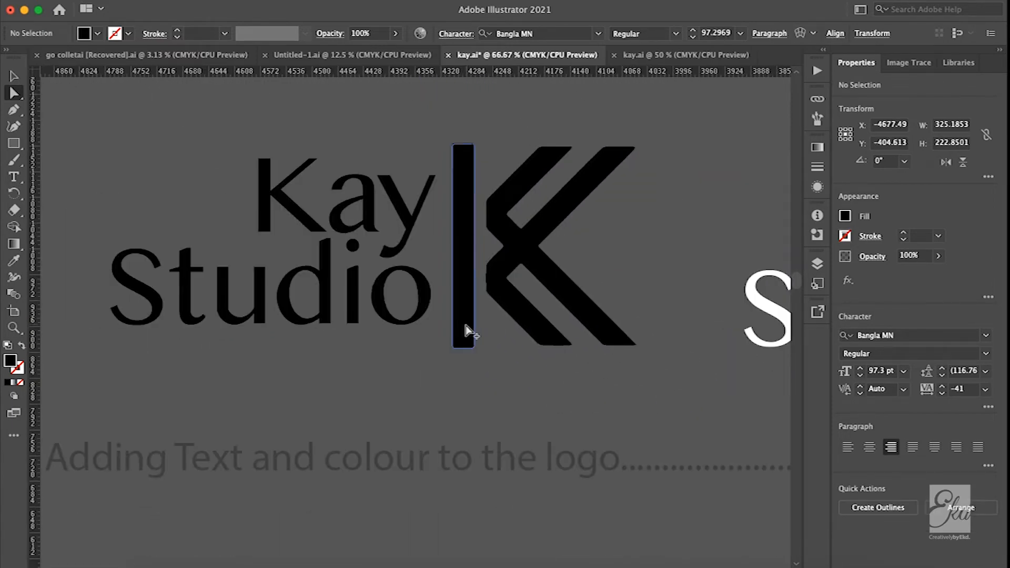
scroll(581, 301, right, 10)
scroll(582, 302, right, 2)
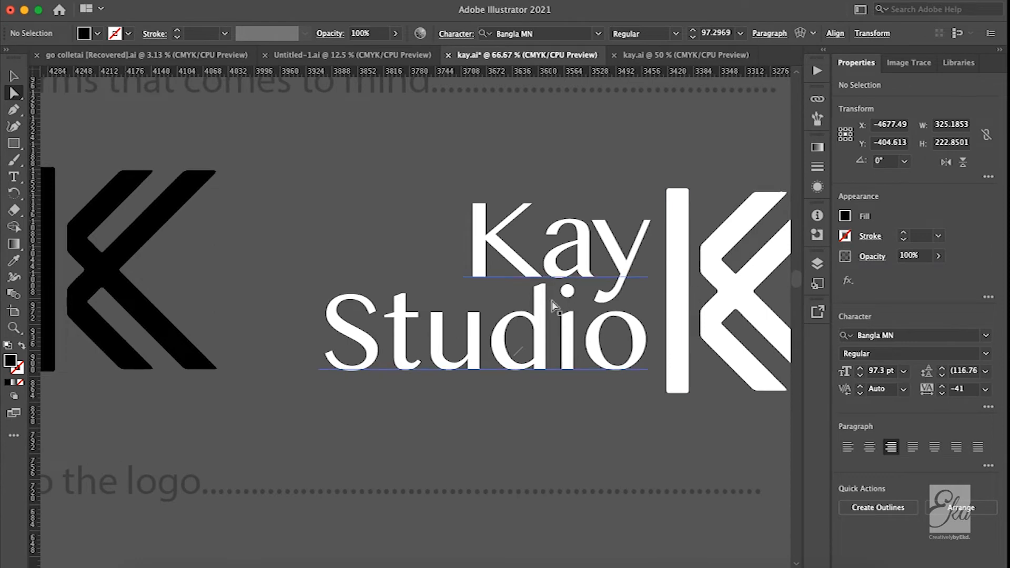
scroll(419, 354, down, 8)
scroll(419, 355, left, 8)
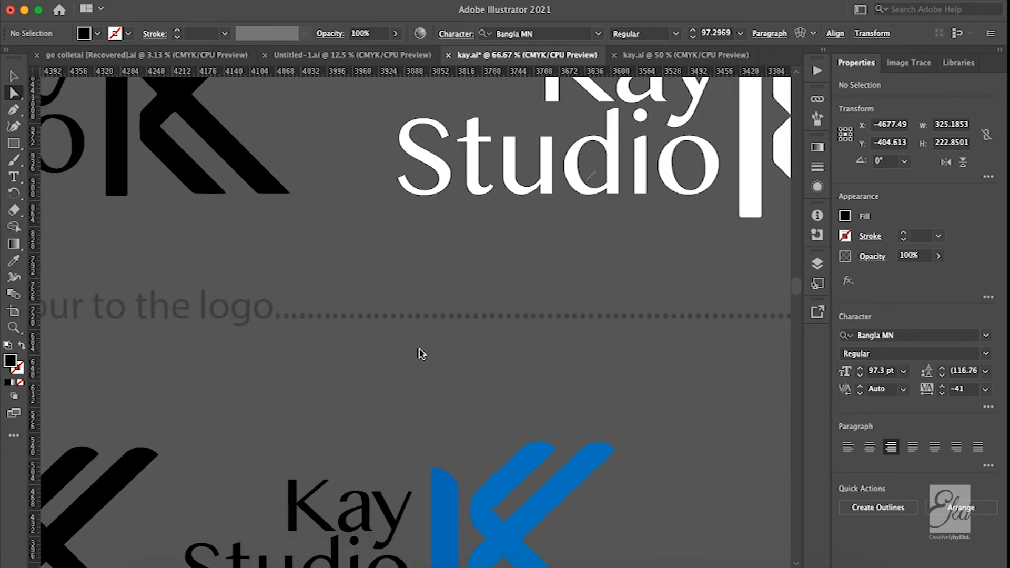
scroll(332, 230, up, 4)
scroll(541, 229, down, 8)
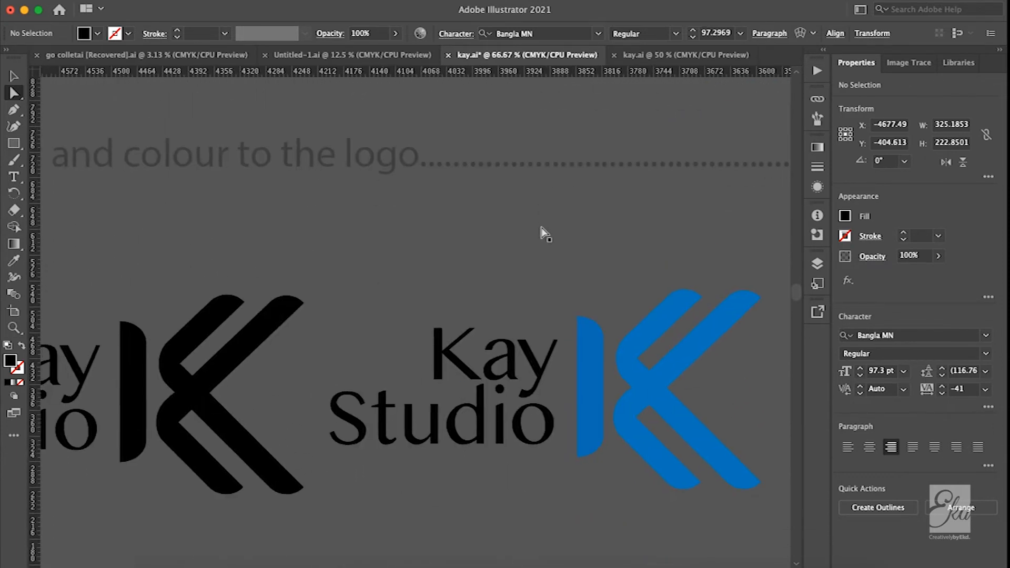
scroll(541, 229, left, 8)
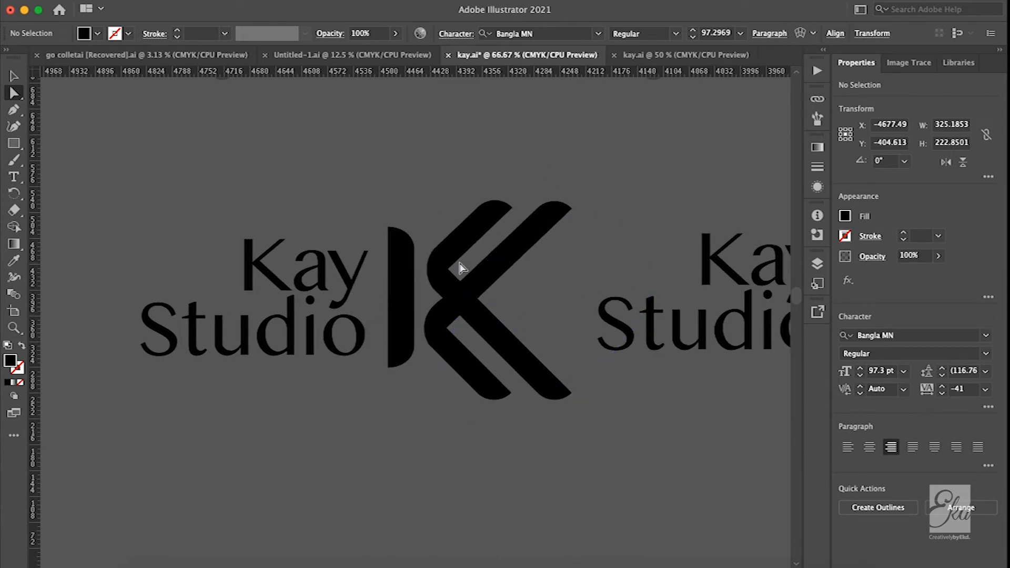
scroll(495, 148, right, 4)
scroll(495, 148, up, 2)
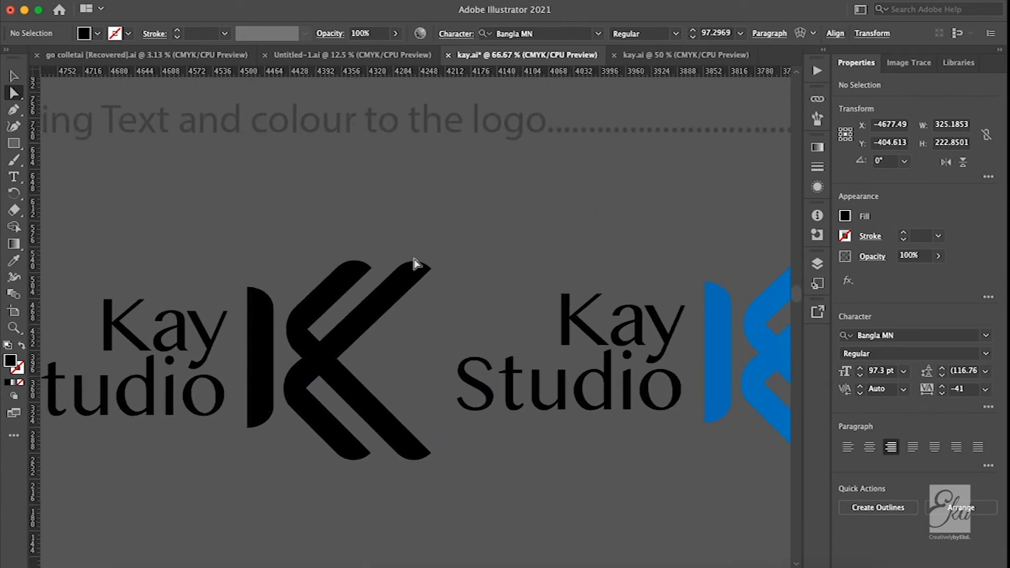
click(503, 215)
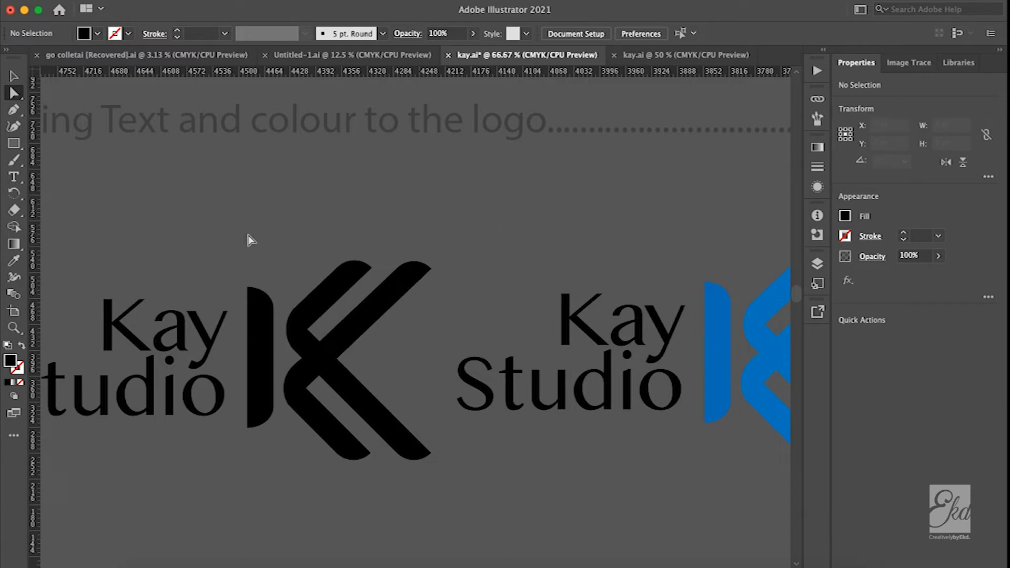
Try to adjust the rounding of the square upper corner on the rounded black K's stem, and deselect it.
click(253, 305)
scroll(280, 242, up, 4)
scroll(279, 243, down, 5)
scroll(279, 243, left, 1)
drag(195, 190, 201, 94)
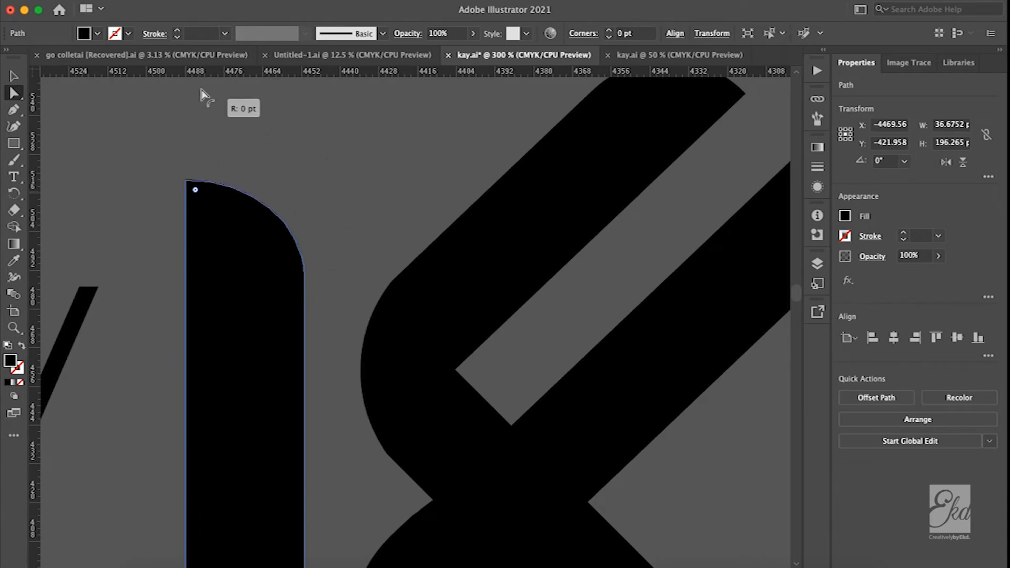
click(327, 169)
scroll(326, 169, down, 3)
Draw a black rectangle about 44 by 126 pt below the rounded K's stem and round one of its upper corners.
click(14, 143)
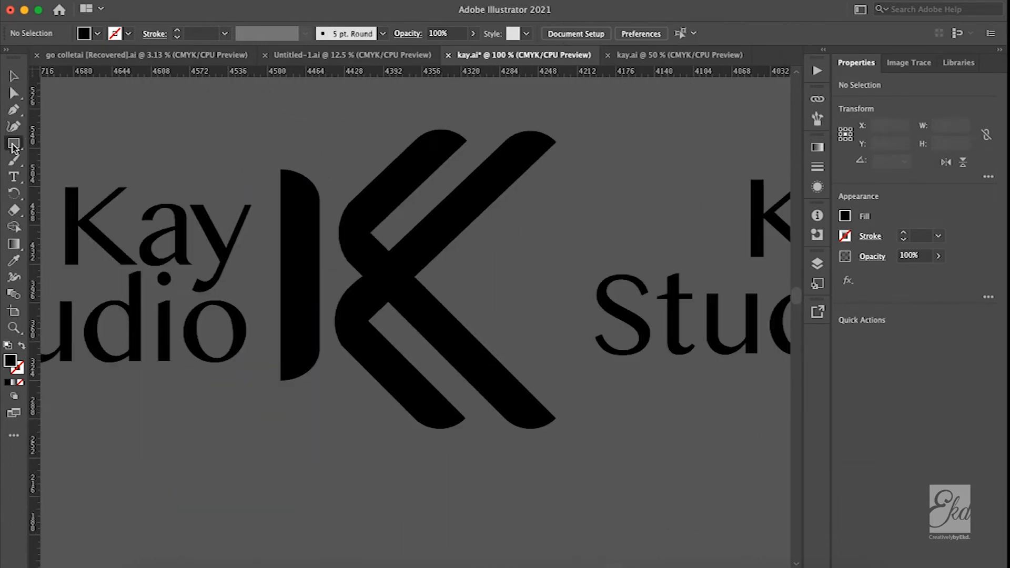
drag(246, 418, 294, 553)
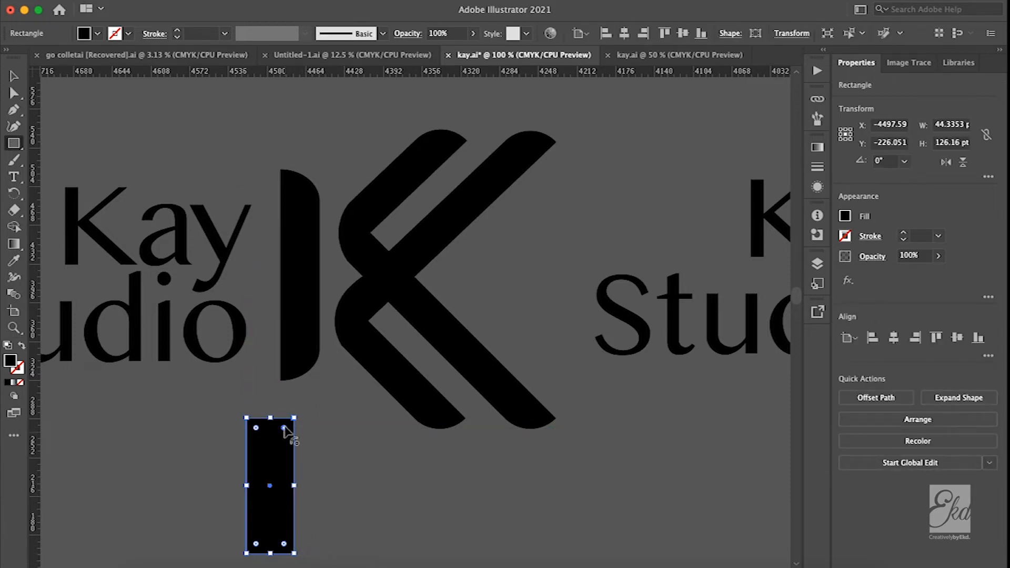
scroll(284, 428, up, 3)
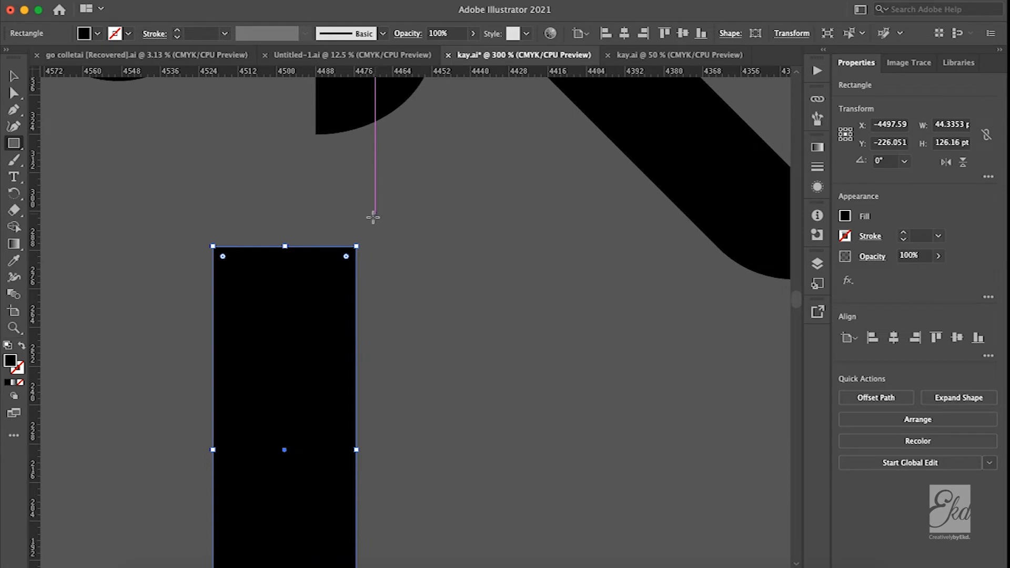
drag(345, 256, 295, 322)
key(super+z)
drag(345, 256, 289, 363)
Compare the demo rectangle's rounded corner with the top of the K's stem, and delete the rectangle.
scroll(489, 315, up, 10)
scroll(489, 316, up, 3)
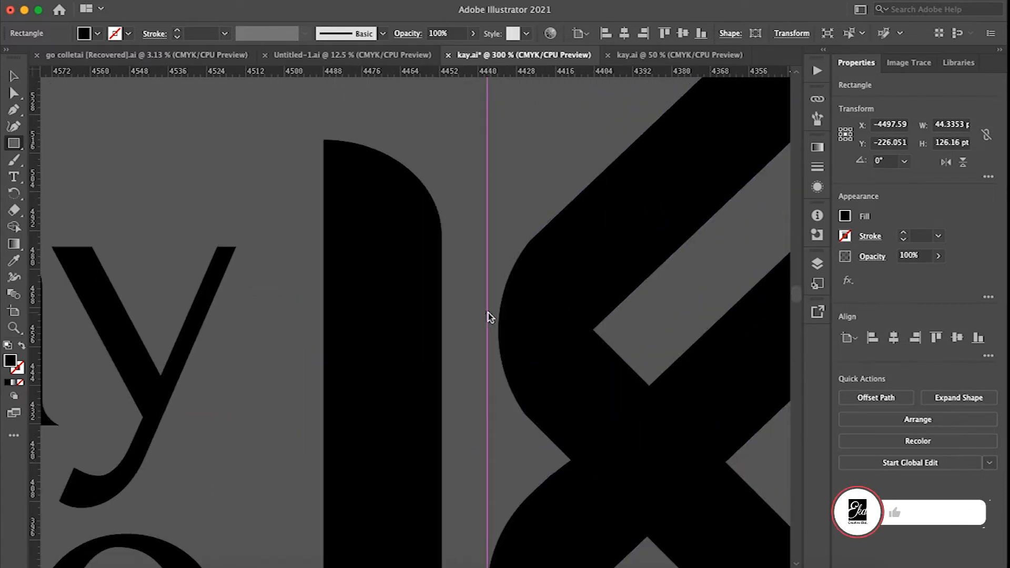
scroll(384, 169, down, 12)
key(Delete)
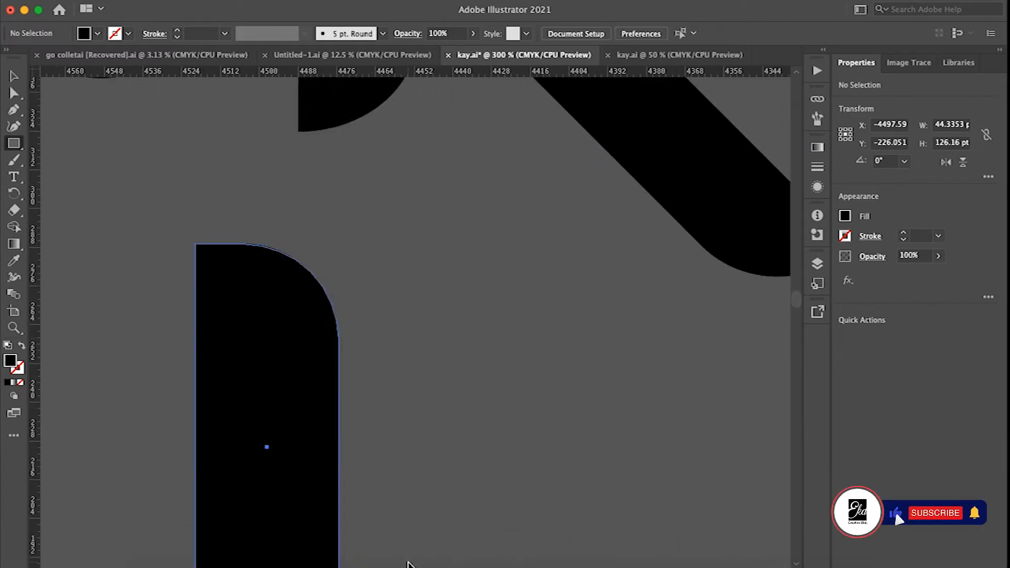
Isolate the group holding the rounded black K's arms and show the arms' anchor points with Direct Selection.
scroll(592, 341, up, 5)
scroll(588, 331, down, 3)
scroll(589, 331, right, 5)
scroll(589, 332, up, 2)
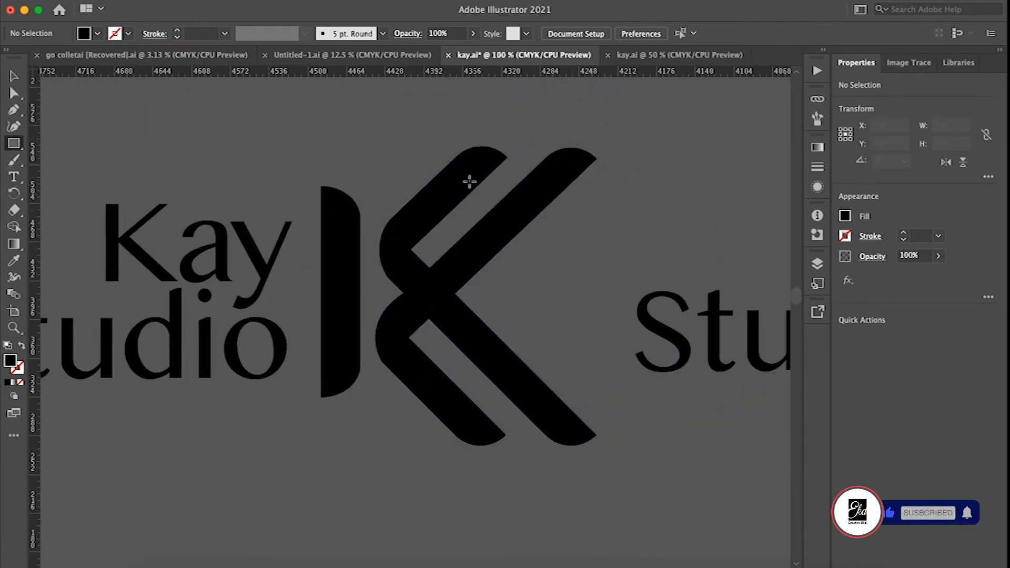
click(13, 78)
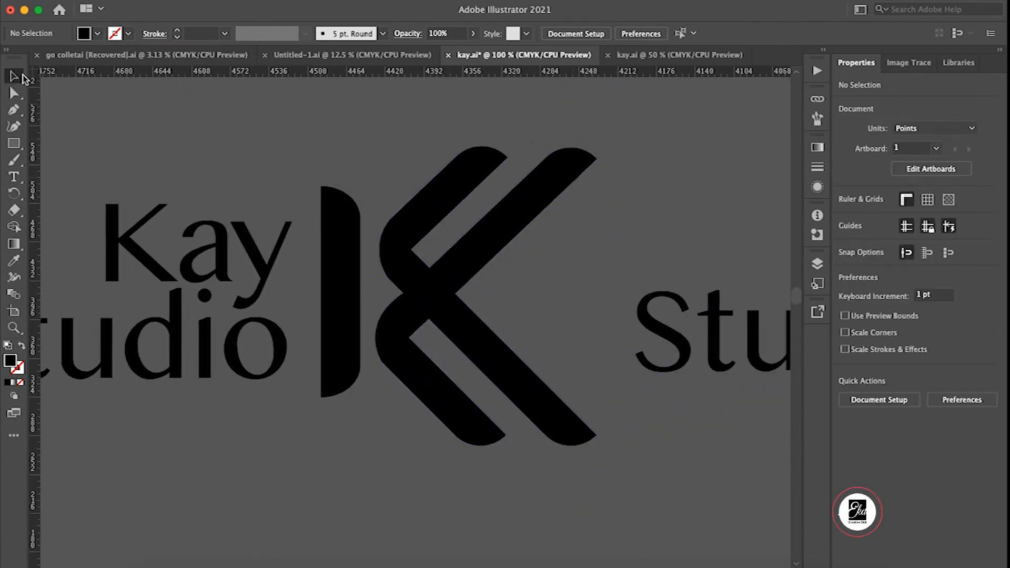
click(419, 234)
double_click(518, 213)
click(518, 213)
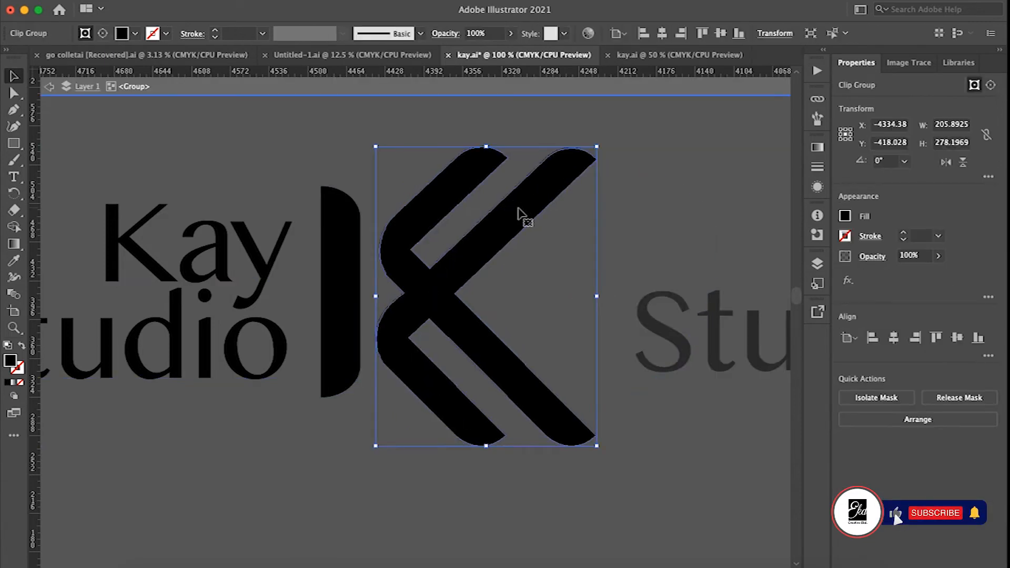
click(13, 93)
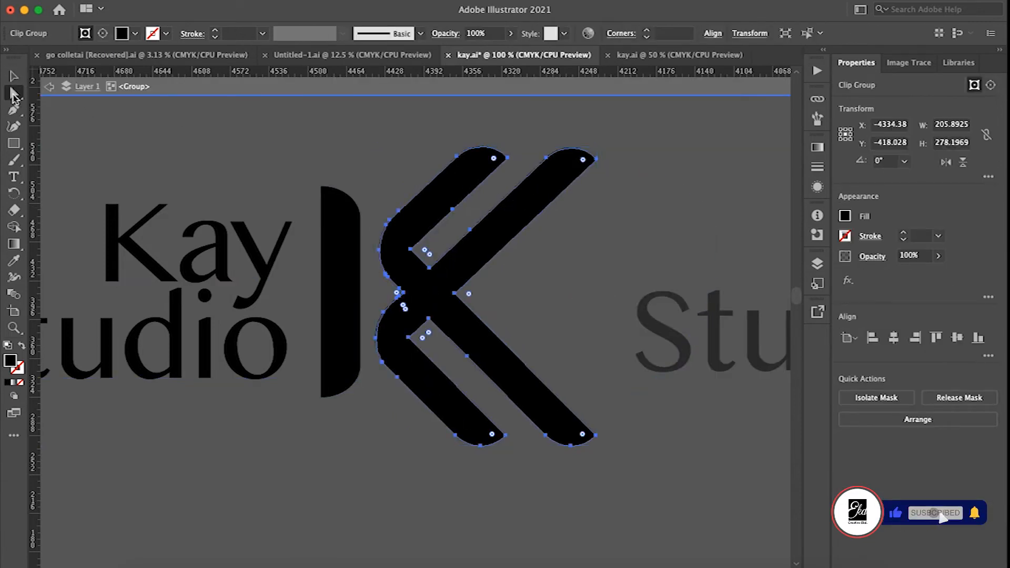
Try to round the tip of the K's shorter upper arm, undo it, and leave the group's isolation mode.
scroll(513, 171, up, 5)
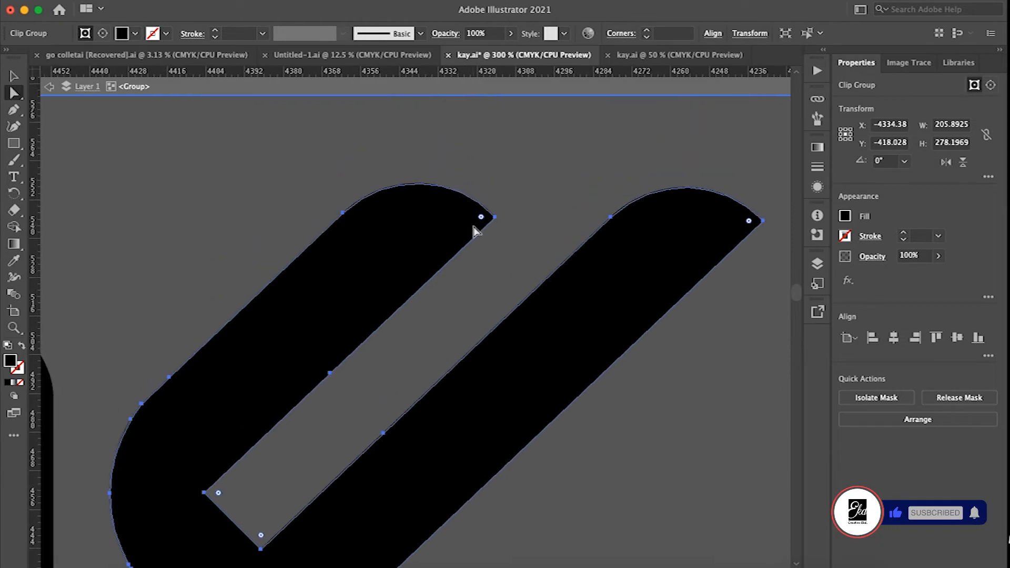
drag(481, 216, 390, 228)
key(super+z)
click(14, 76)
click(285, 240)
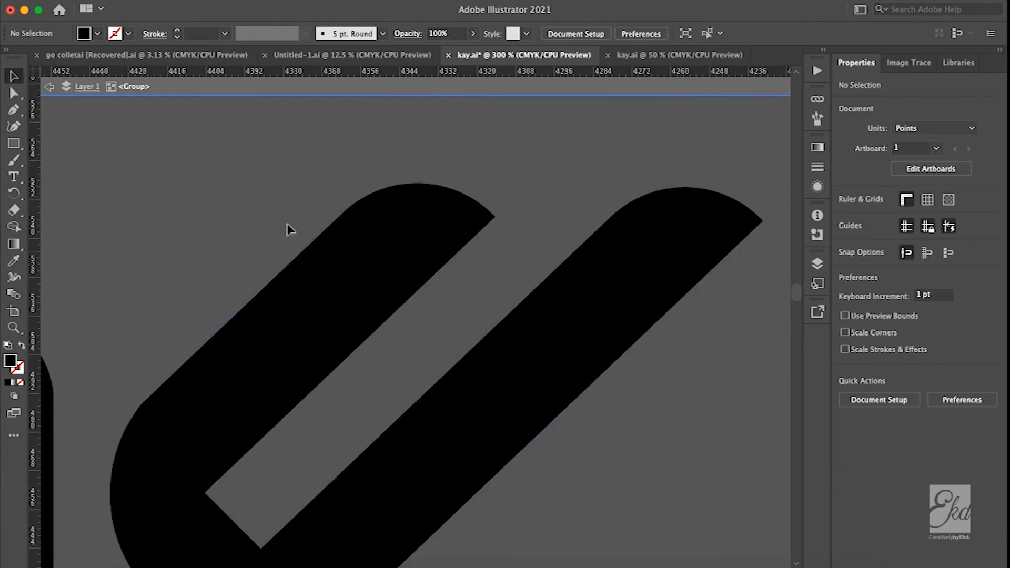
scroll(272, 185, down, 4)
scroll(292, 253, up, 2)
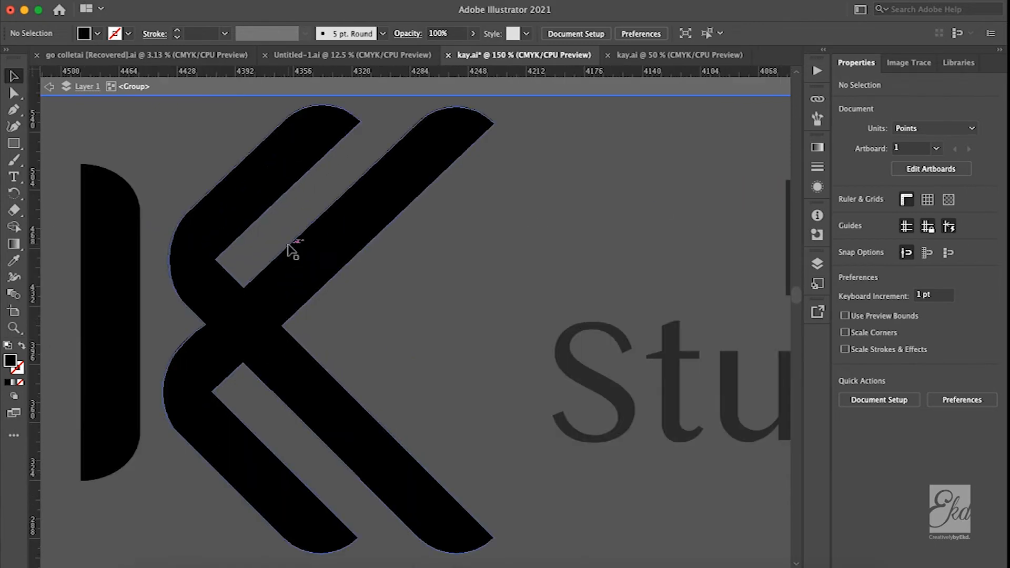
double_click(466, 264)
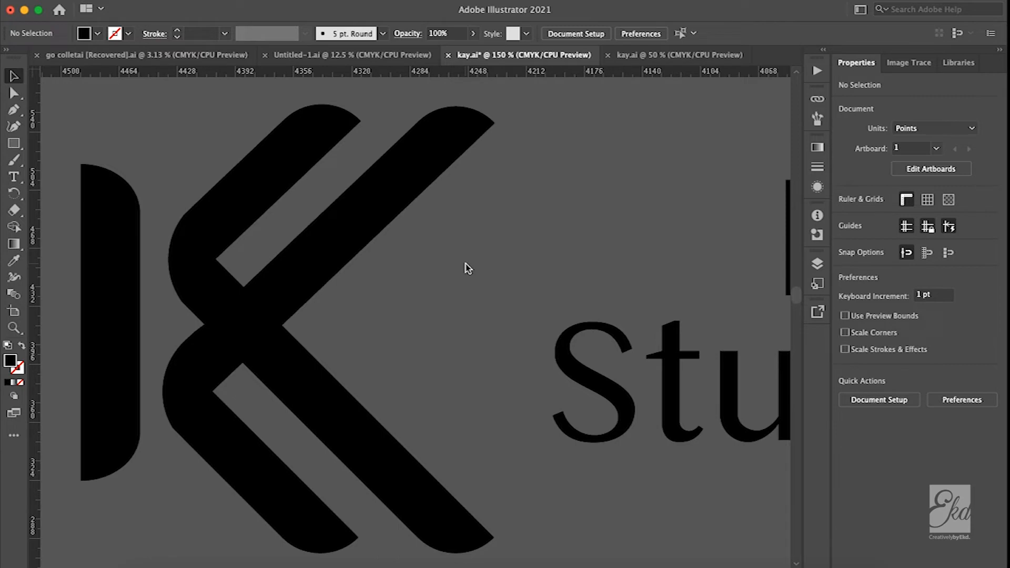
Compare the rounded black Kay Studio logo with its blue version.
scroll(466, 263, down, 3)
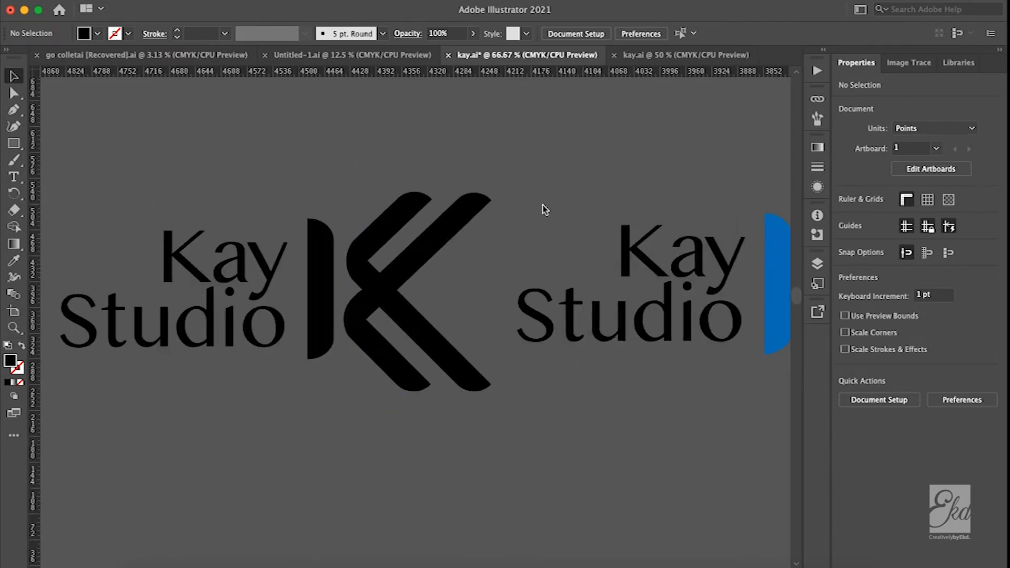
scroll(542, 205, right, 5)
scroll(429, 208, up, 1)
scroll(417, 199, right, 2)
scroll(224, 279, left, 6)
scroll(225, 279, down, 1)
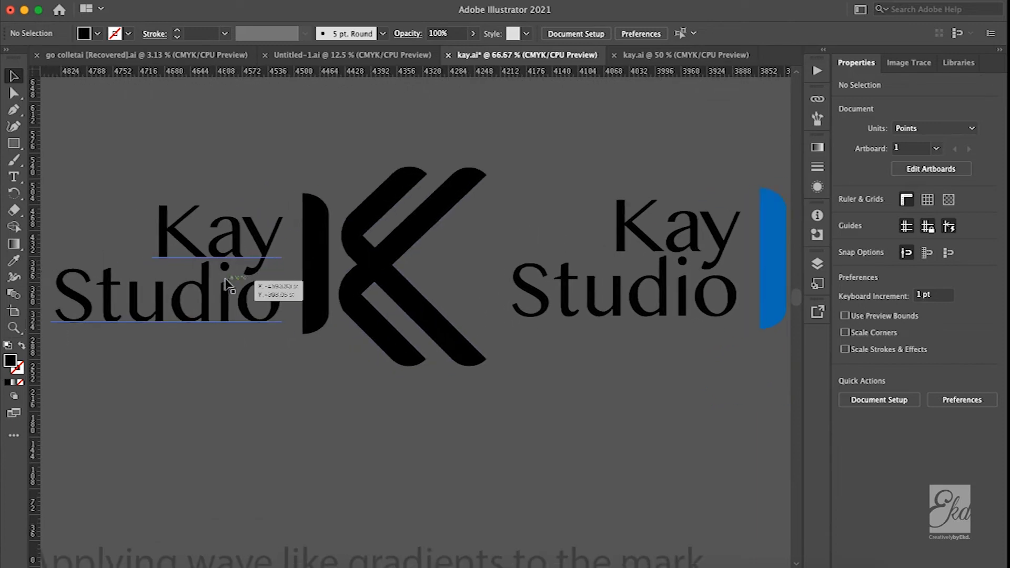
scroll(224, 278, right, 10)
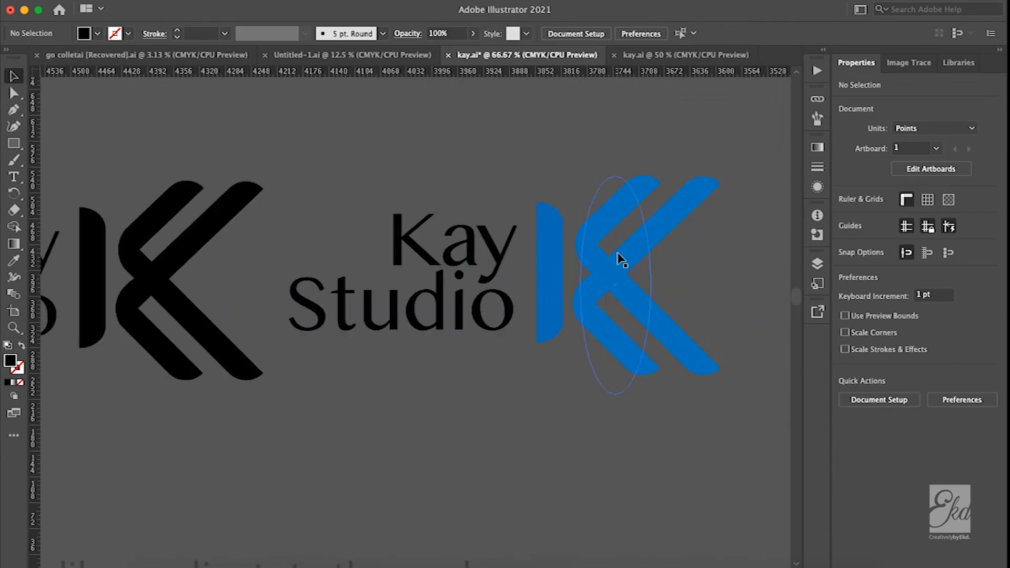
click(585, 279)
click(560, 438)
scroll(577, 433, down, 4)
scroll(412, 349, down, 1)
scroll(412, 348, up, 2)
scroll(412, 349, left, 6)
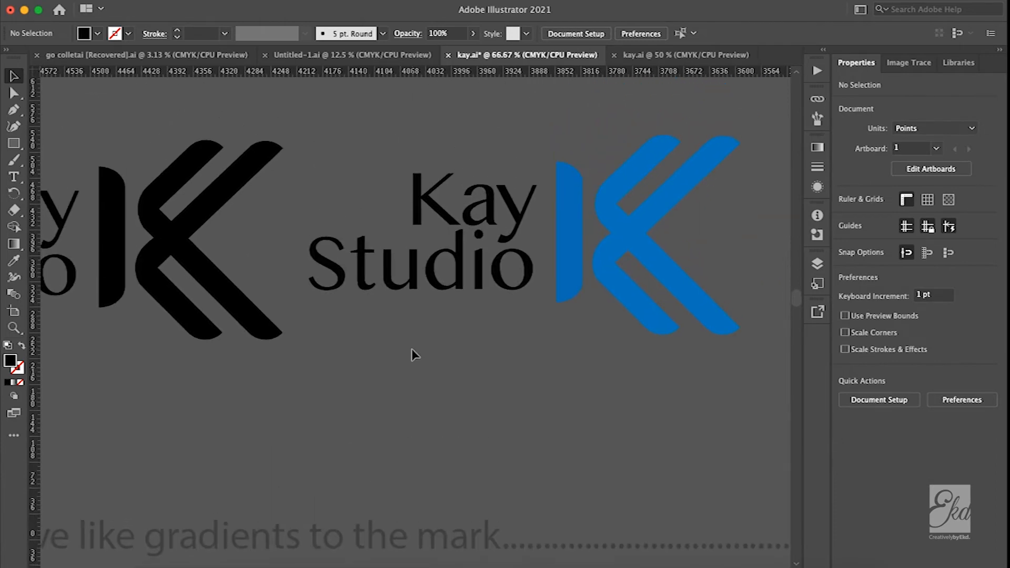
scroll(412, 348, left, 5)
Examine the K mark with wave-like gradients and compare it with the flat blue Kay Studio logo.
scroll(412, 349, down, 10)
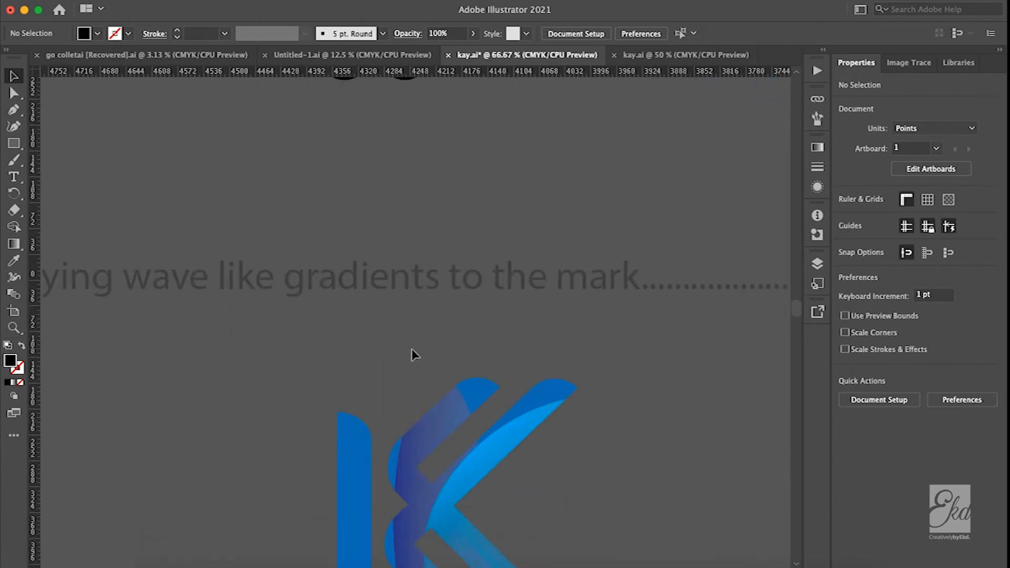
scroll(356, 276, left, 6)
scroll(356, 275, up, 3)
scroll(356, 276, right, 2)
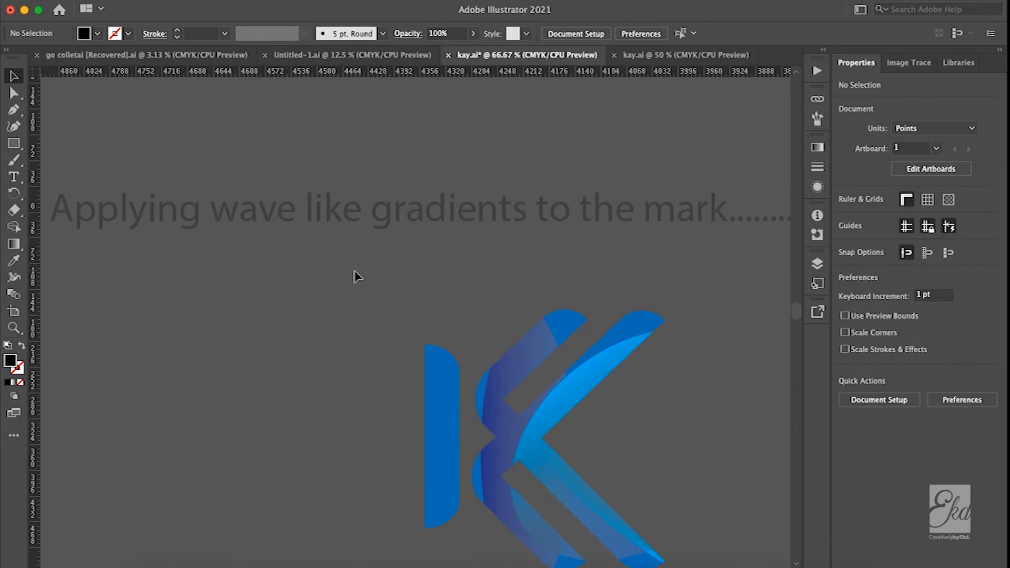
scroll(356, 276, right, 5)
scroll(357, 276, down, 3)
scroll(544, 282, up, 9)
scroll(737, 118, up, 2)
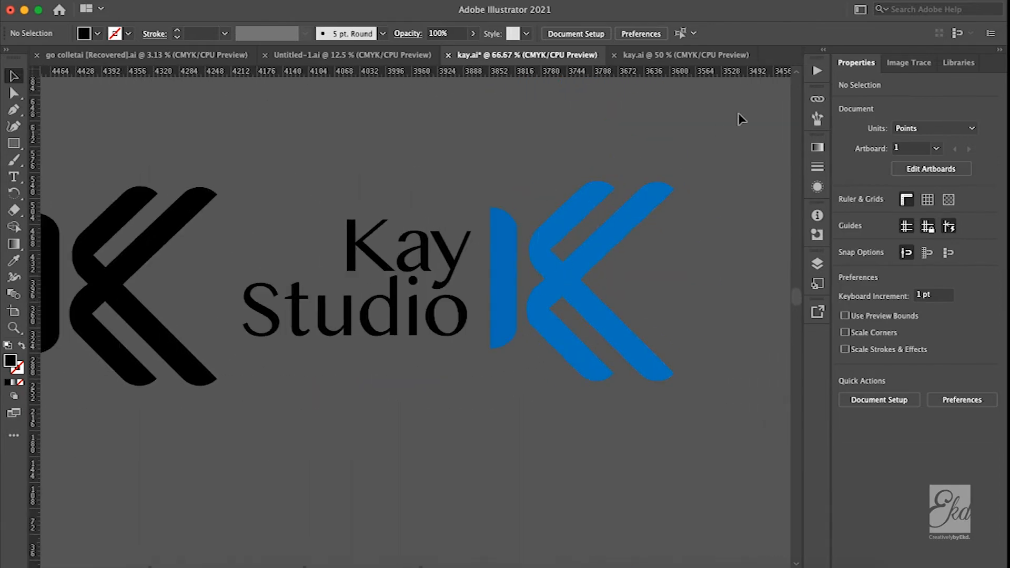
scroll(738, 118, down, 2)
scroll(474, 272, right, 4)
scroll(474, 272, down, 2)
scroll(475, 268, down, 10)
scroll(475, 268, left, 2)
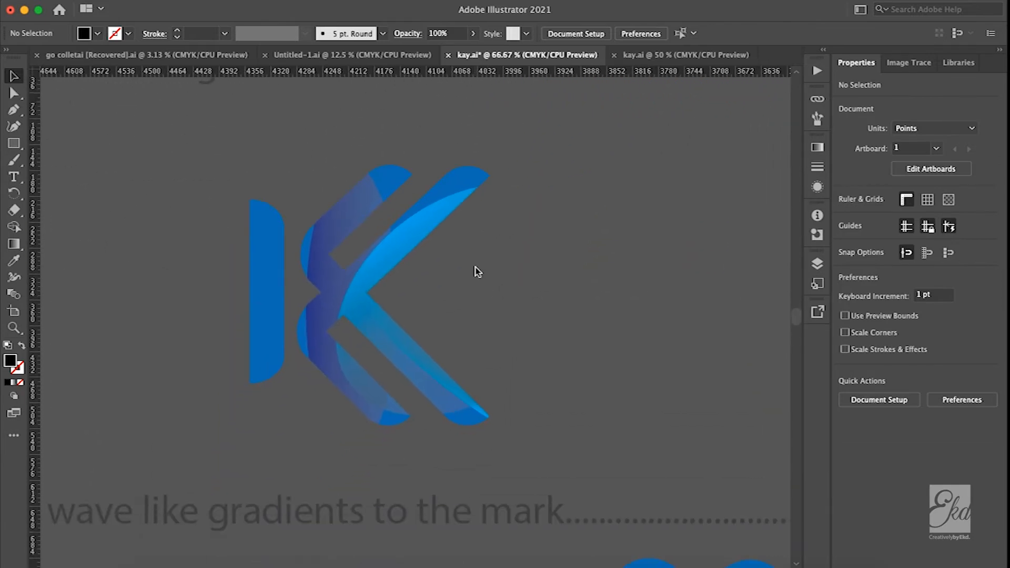
Isolate the clip group of the K's arms, try widening its narrow dark-blue ellipse to about 236 pt, and undo it.
scroll(322, 323, up, 1)
click(333, 284)
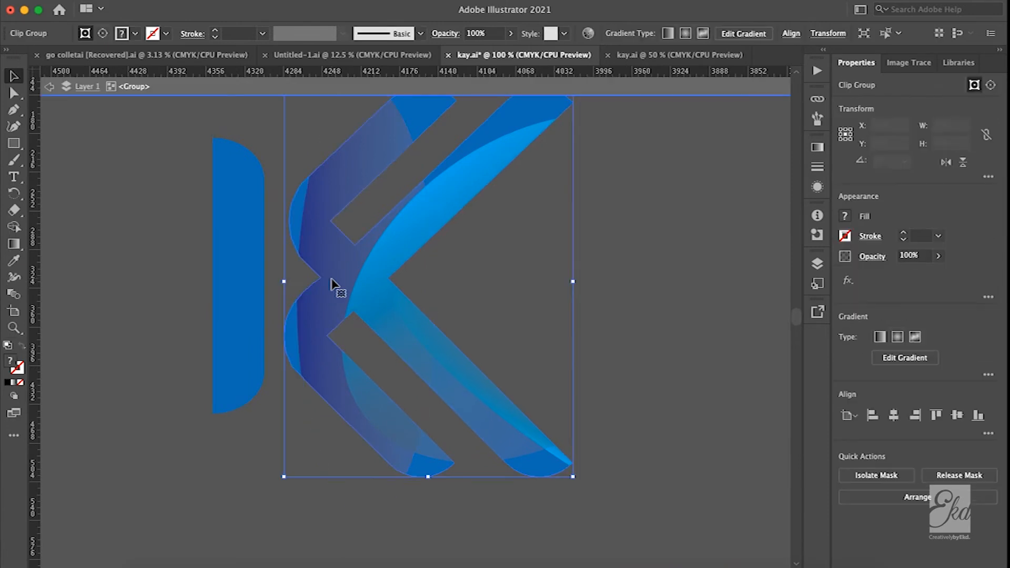
double_click(317, 242)
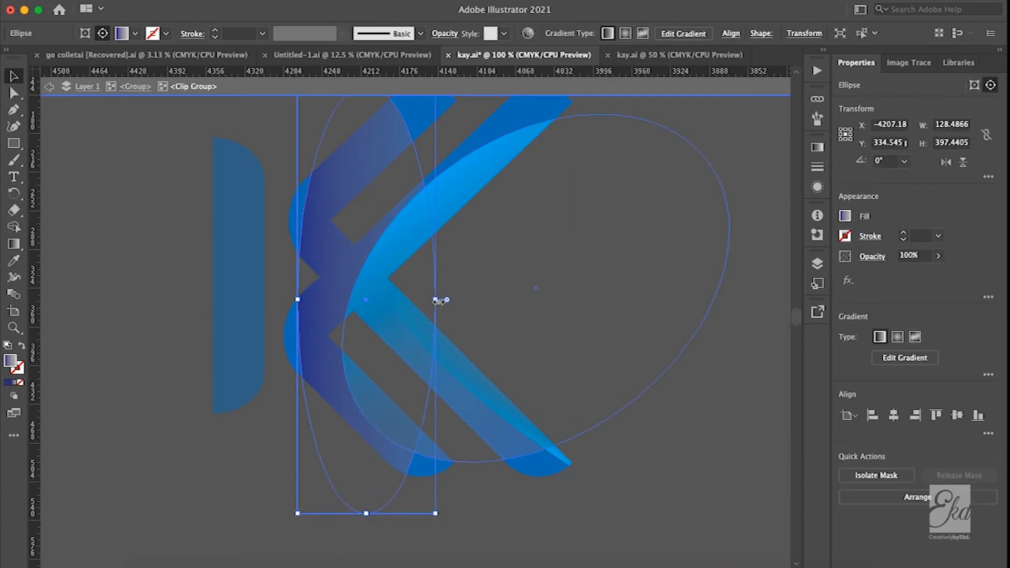
drag(436, 300, 551, 300)
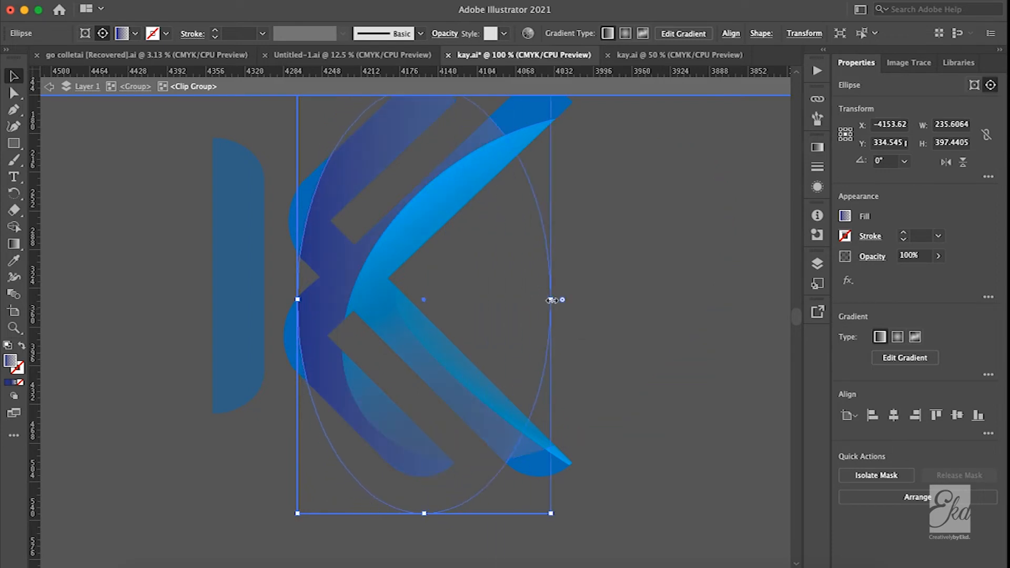
key(ctrl+z)
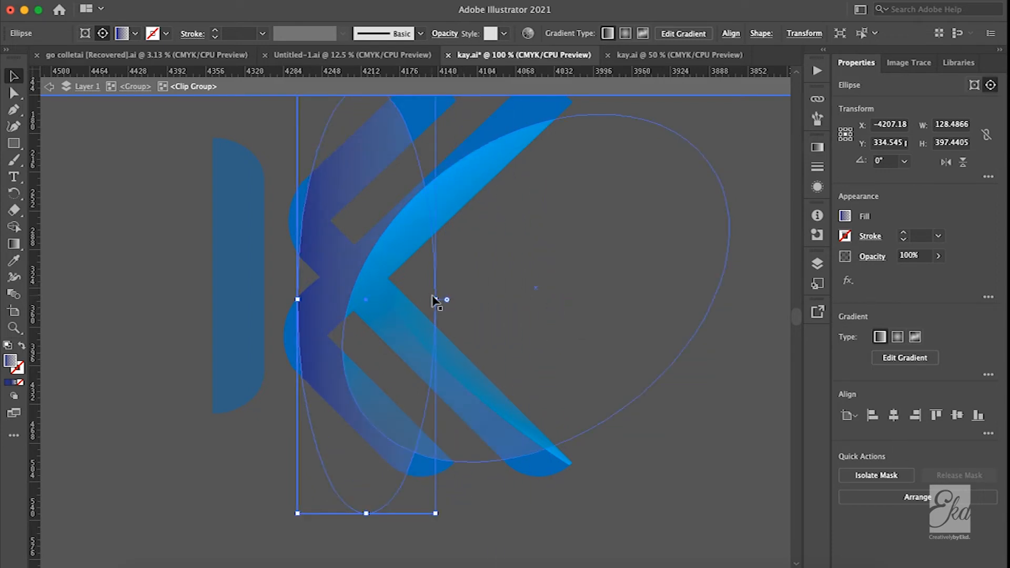
Inspect the narrow dark-blue ellipse's fill colour and gradient settings, and leave the clip group's isolation mode.
click(845, 217)
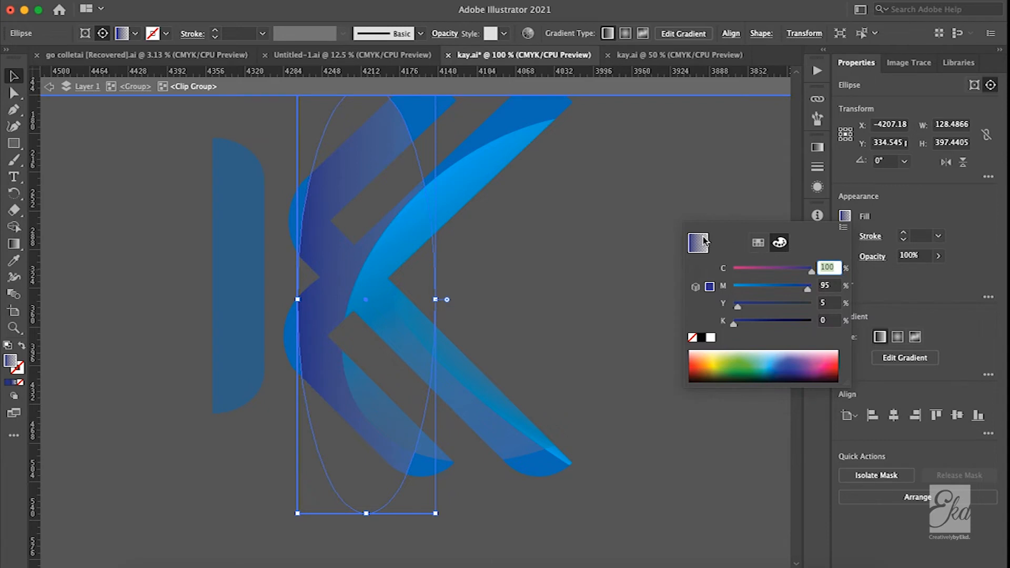
click(816, 147)
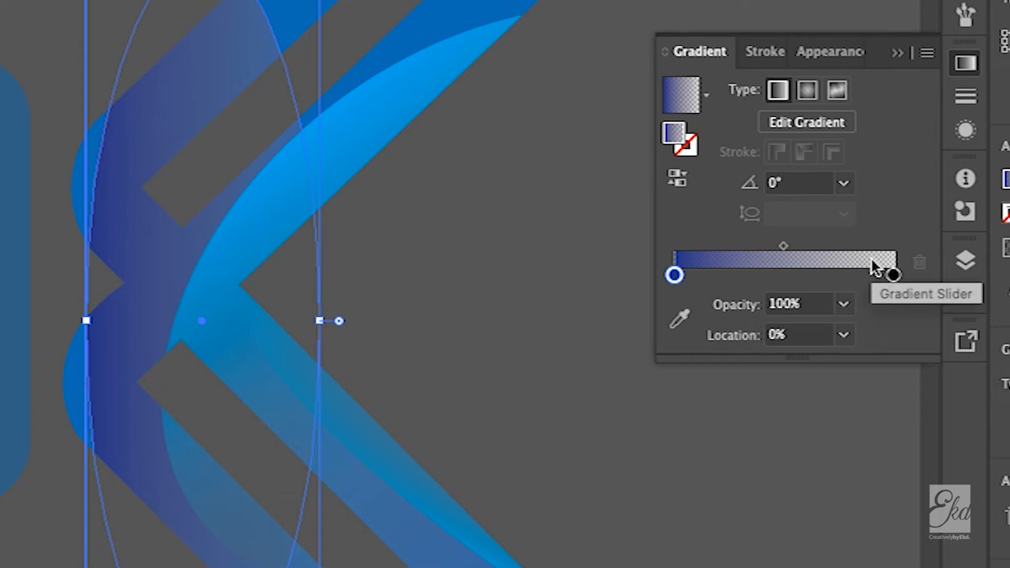
click(447, 296)
click(147, 240)
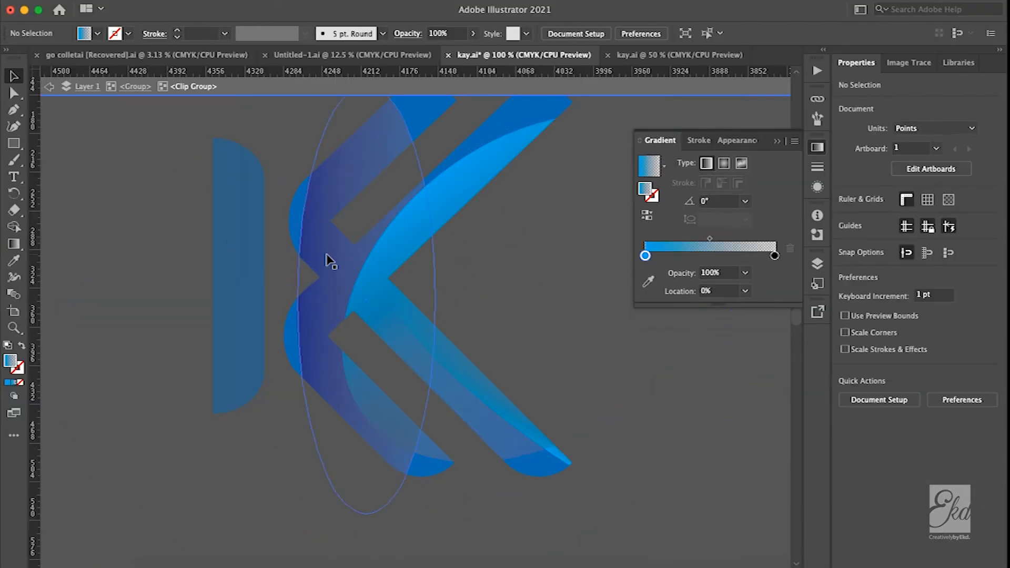
scroll(327, 256, up, 5)
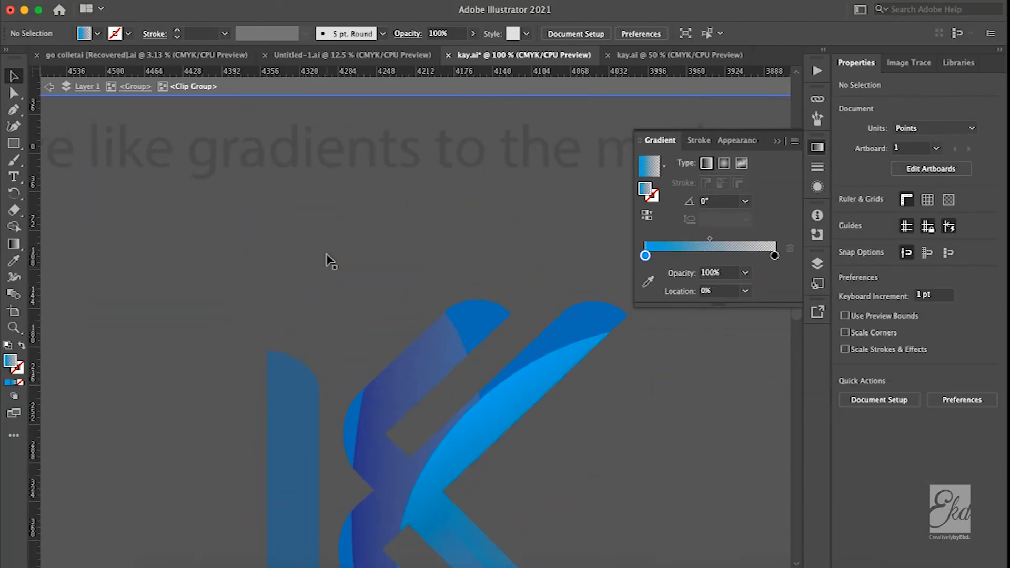
scroll(327, 255, down, 4)
double_click(150, 229)
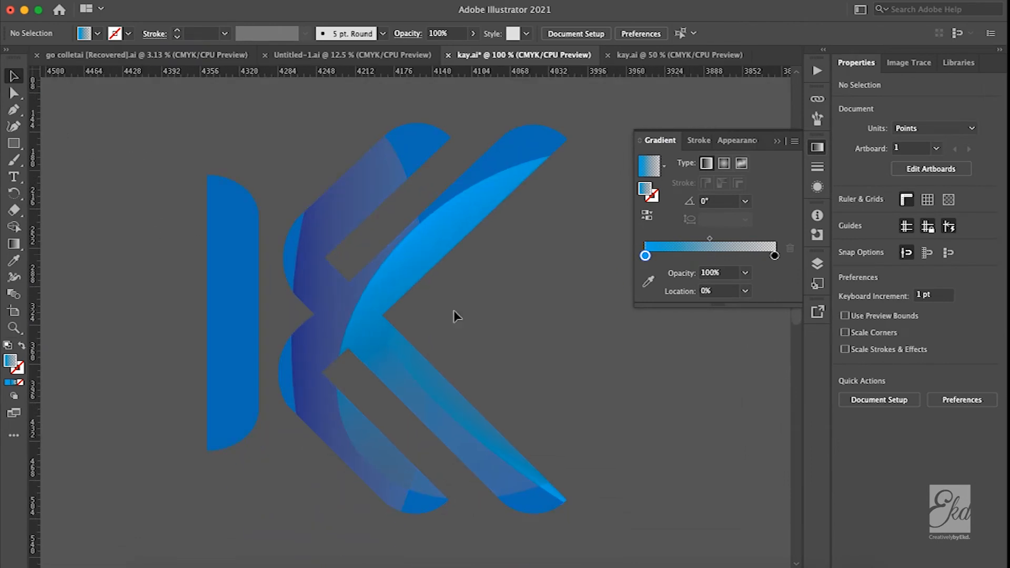
Isolate the arms' clip group, inspect the gradient of the large light-blue ellipse, and leave isolation mode.
scroll(524, 316, right, 4)
scroll(525, 316, down, 2)
double_click(361, 207)
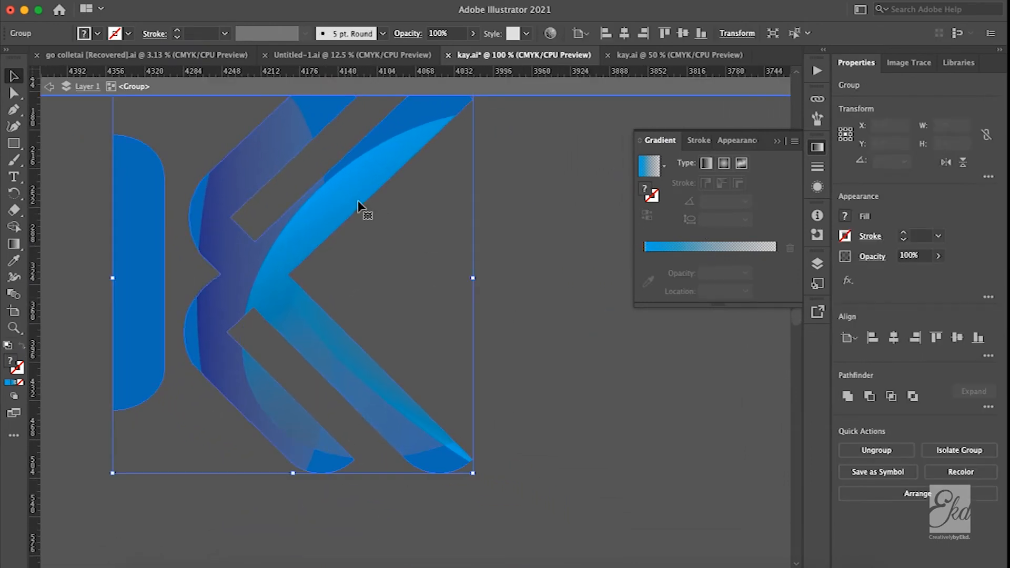
double_click(383, 232)
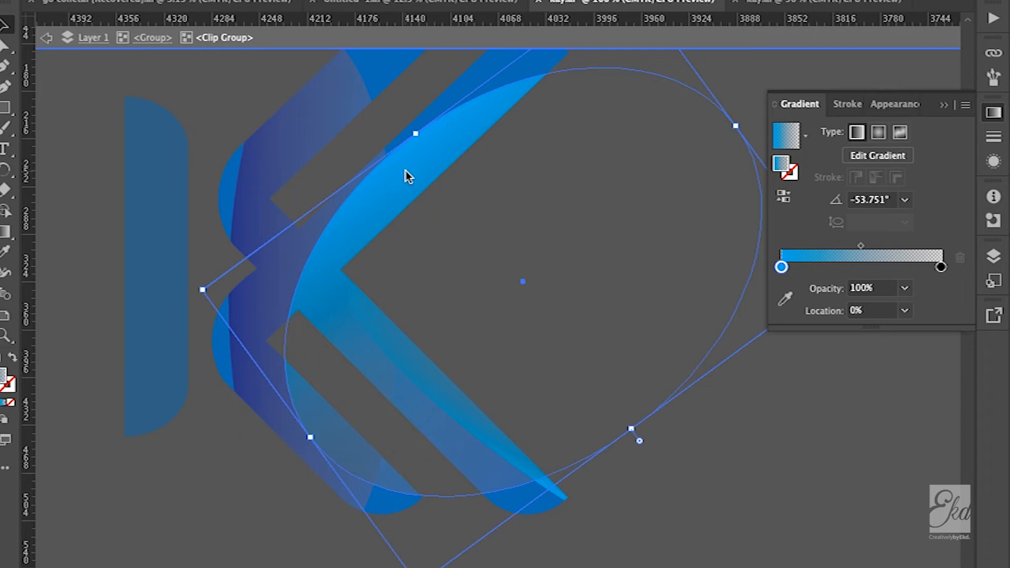
click(97, 135)
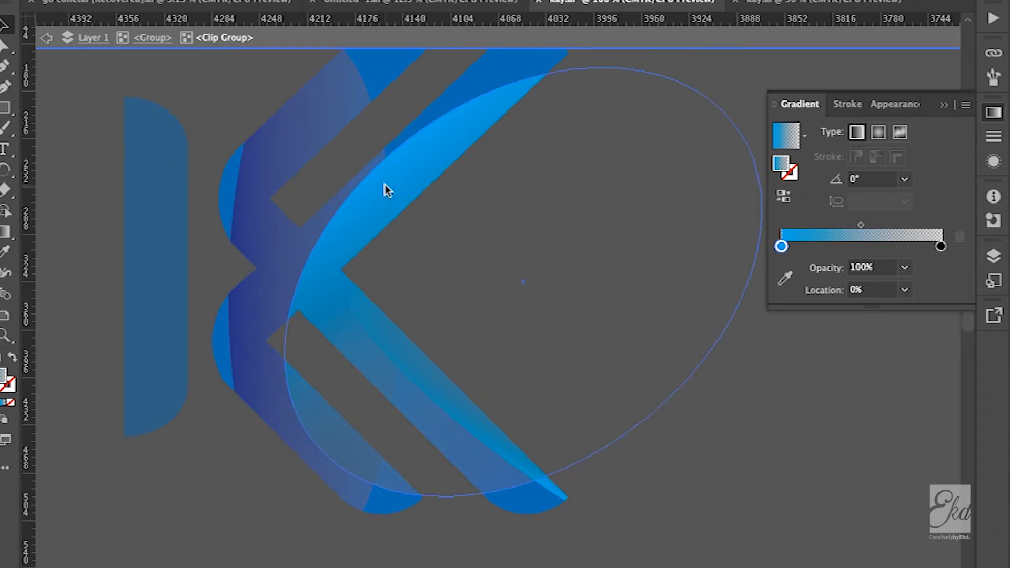
double_click(94, 150)
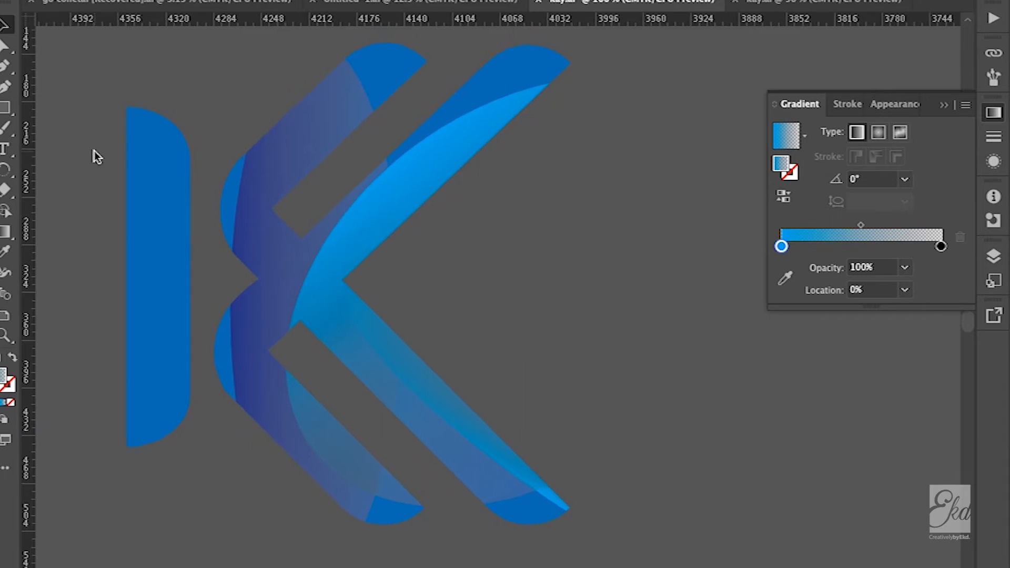
Isolate the K mark's group to examine how the ellipses shape the arms' gradients, and leave isolation mode.
double_click(413, 162)
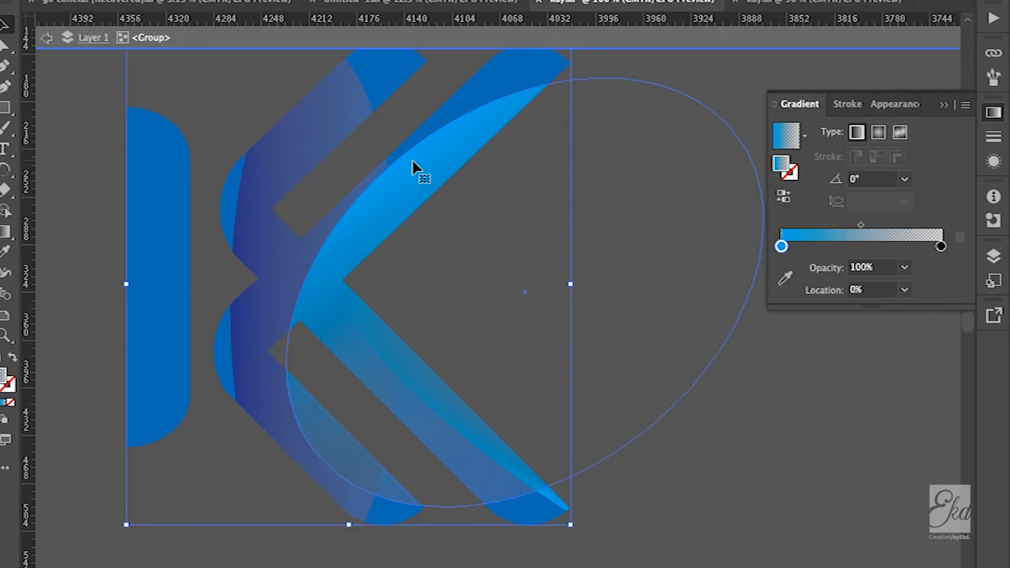
click(750, 455)
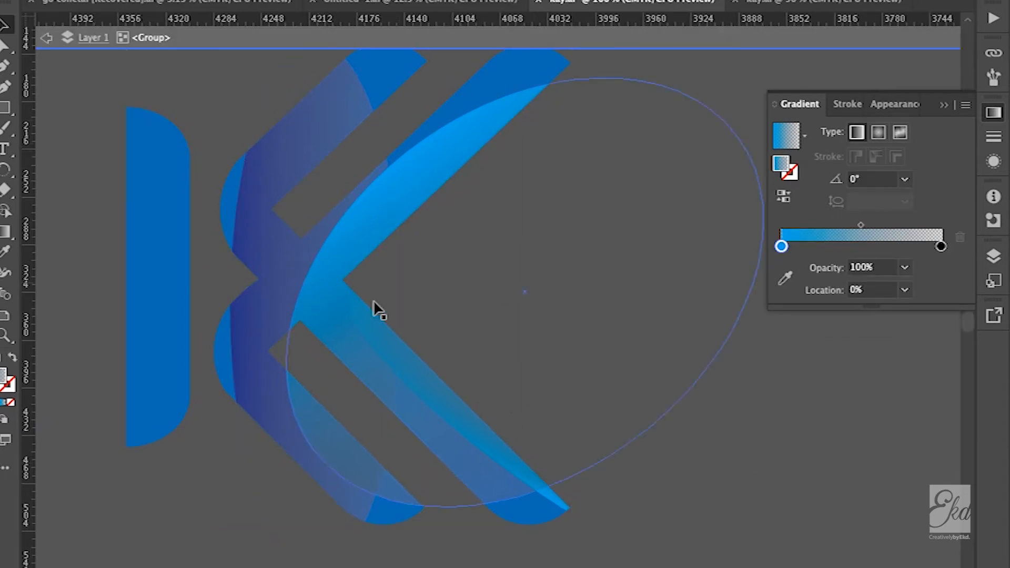
scroll(511, 253, down, 3)
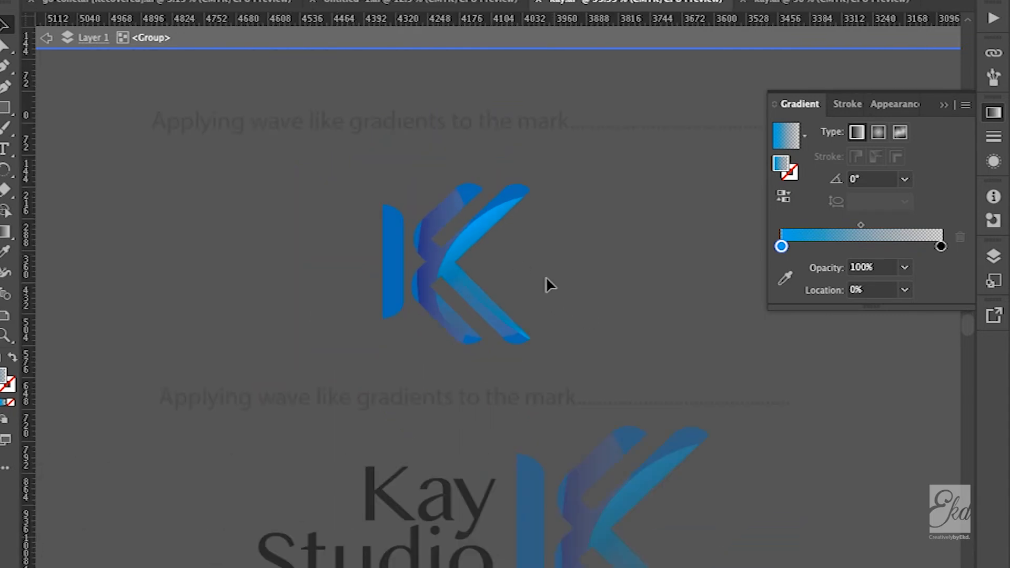
scroll(545, 275, up, 5)
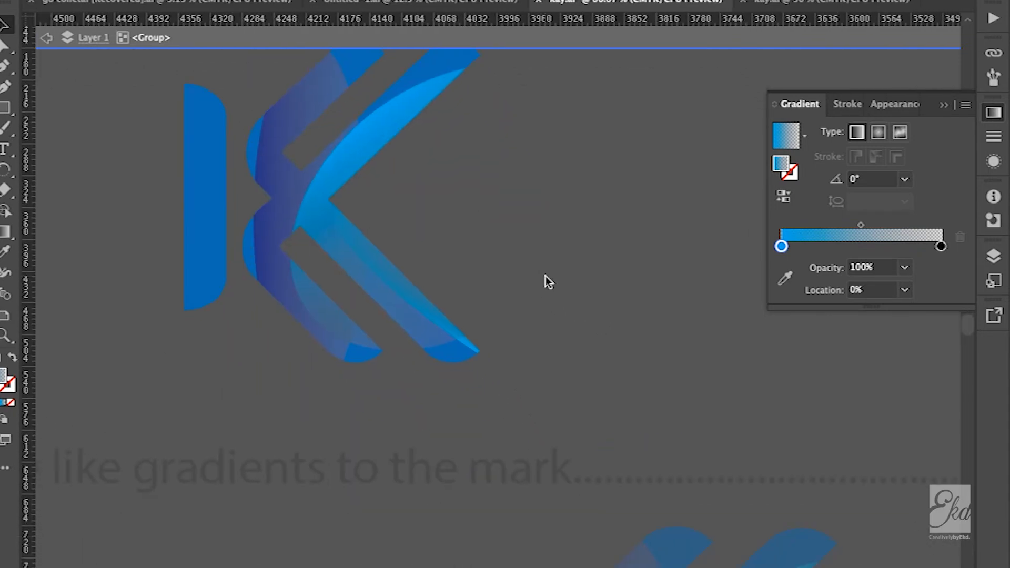
double_click(555, 260)
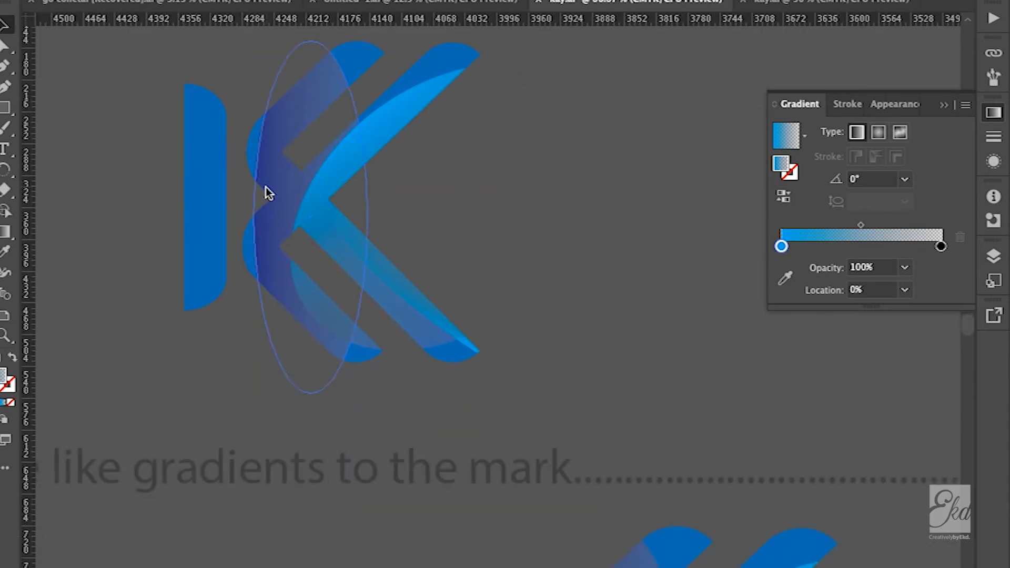
Try deleting the narrow dark-blue gradient ellipse from the arms' clip group, and leave isolation mode.
scroll(528, 201, down, 2)
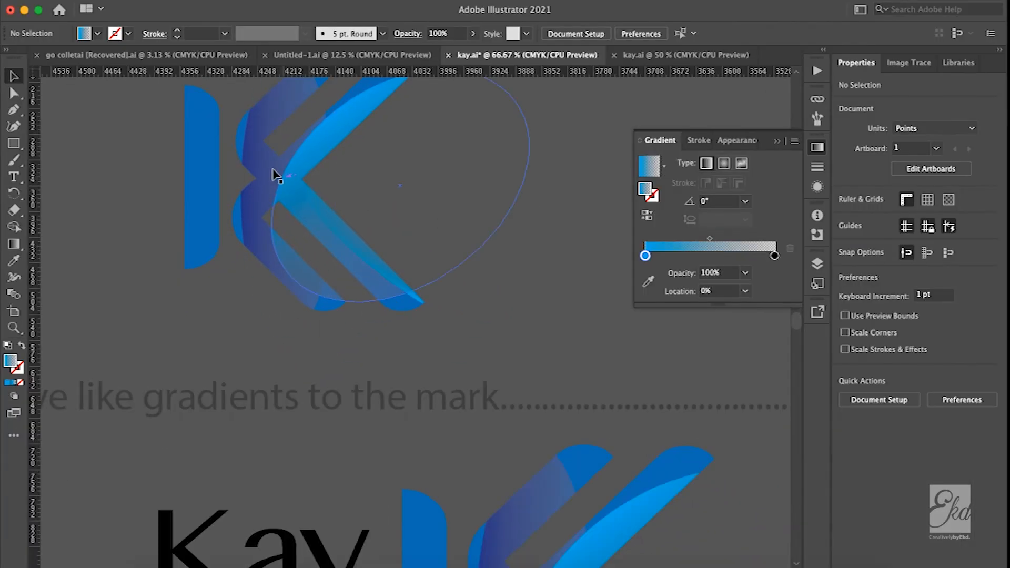
double_click(322, 139)
click(272, 170)
scroll(272, 170, up, 4)
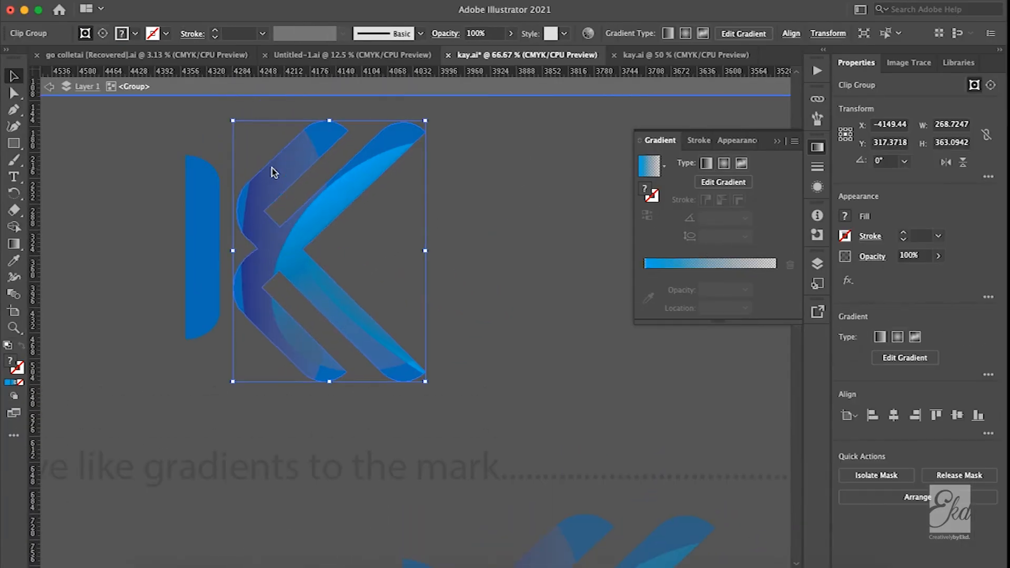
double_click(259, 235)
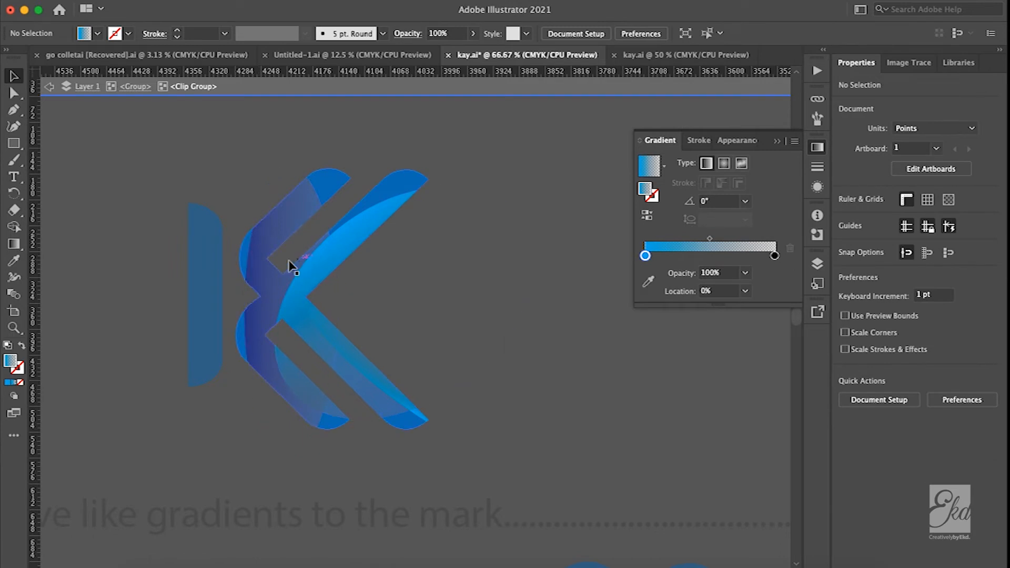
click(272, 280)
key(Delete)
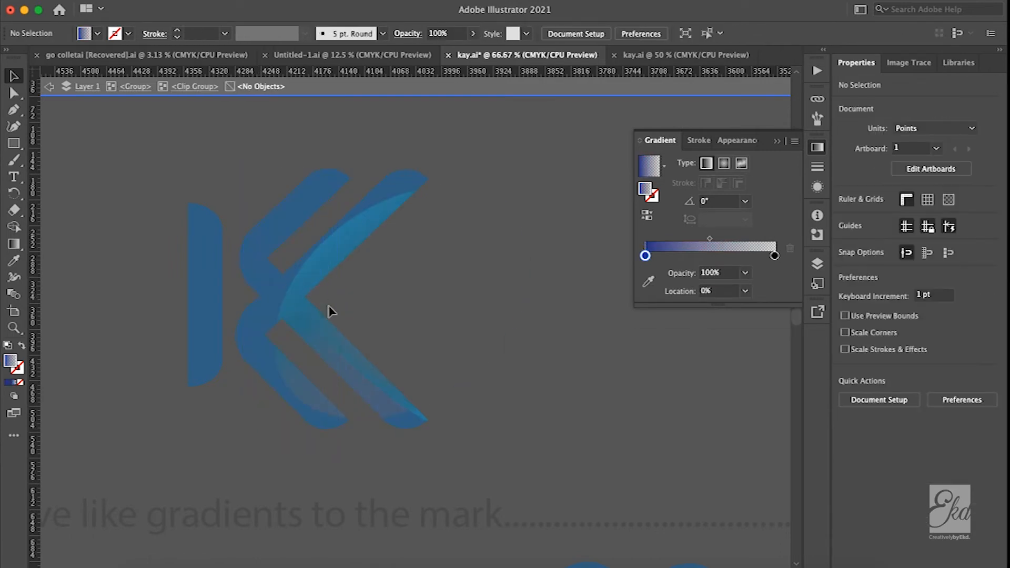
double_click(398, 329)
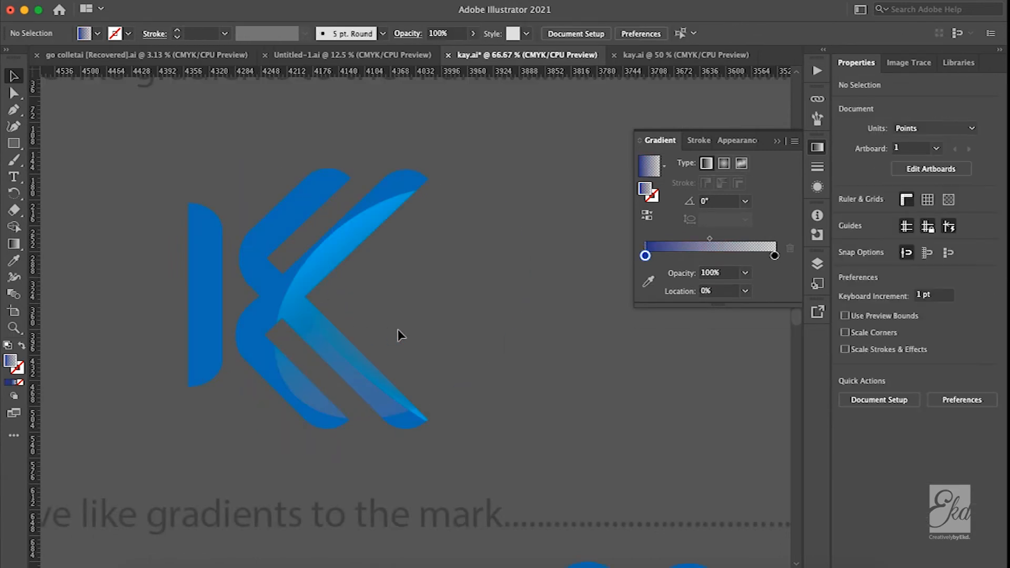
Try moving the large light-blue gradient ellipse up across the K's upper arms inside the clip group, and leave isolation mode.
double_click(342, 356)
double_click(312, 286)
click(316, 286)
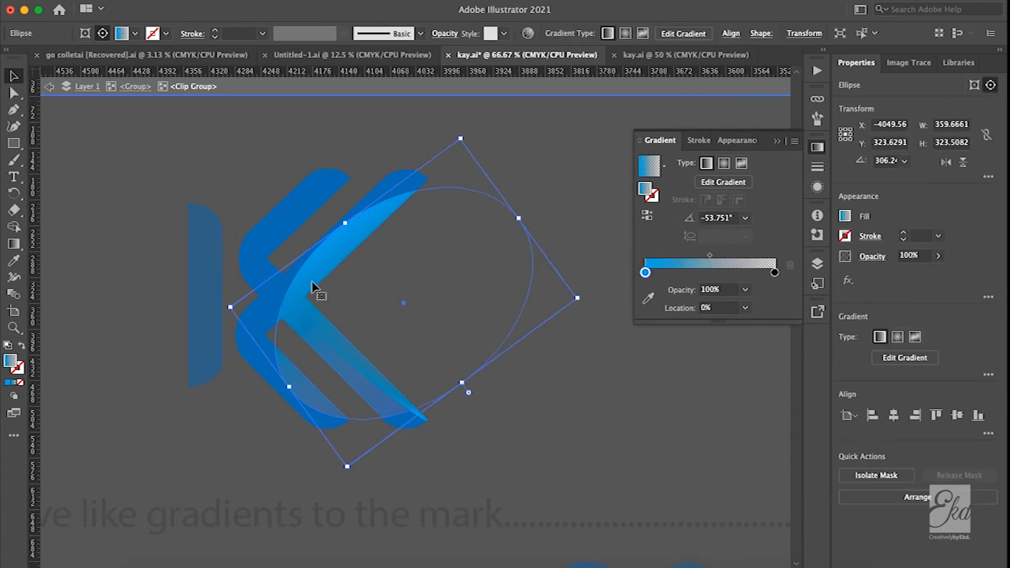
drag(282, 225, 248, 158)
click(484, 362)
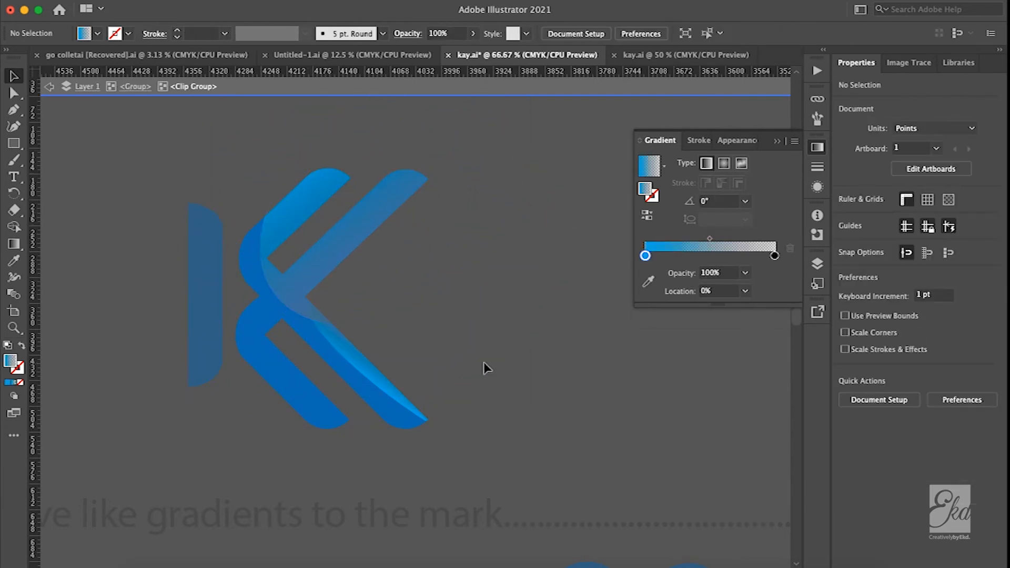
double_click(483, 363)
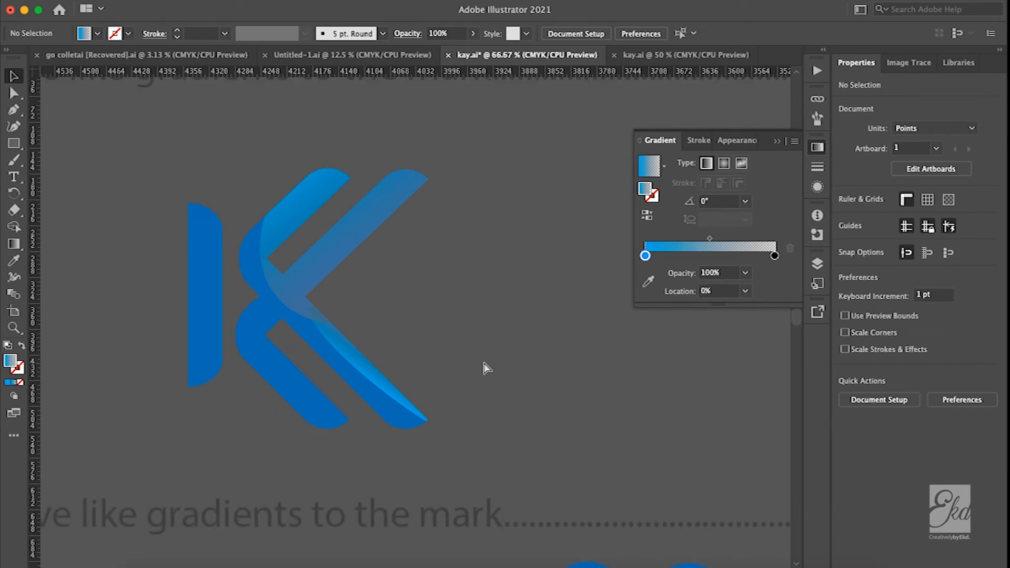
Undo the light-blue ellipse's moves and the dark-blue ellipse's deletion, and leave isolation mode.
key(super+z)
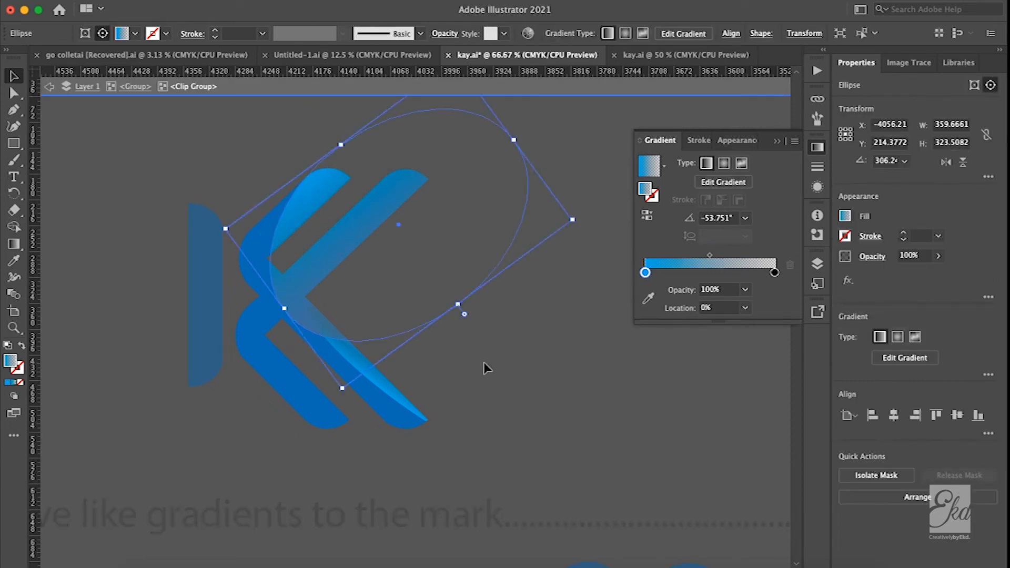
click(484, 362)
key(super+z)
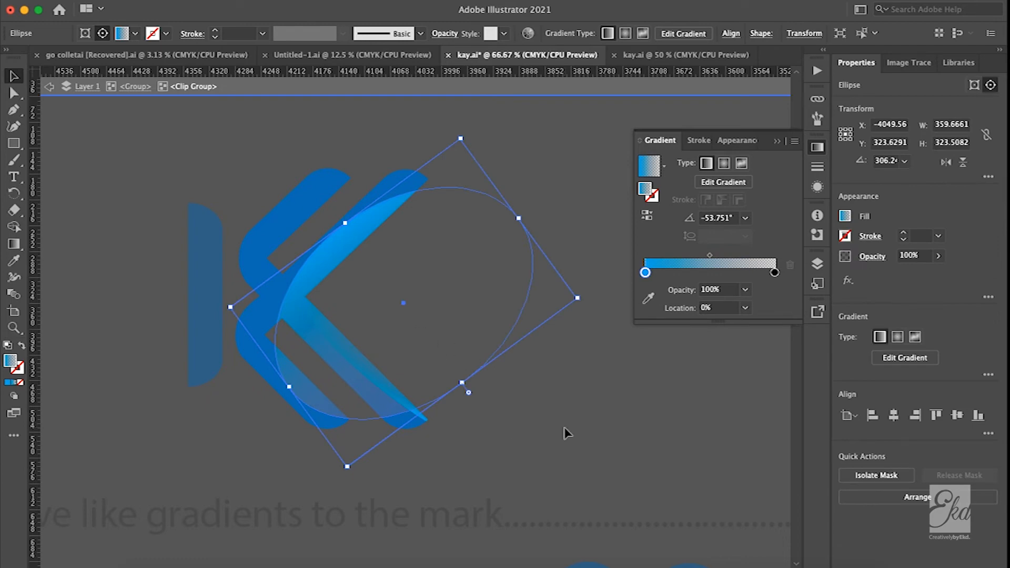
key(super+z)
double_click(531, 310)
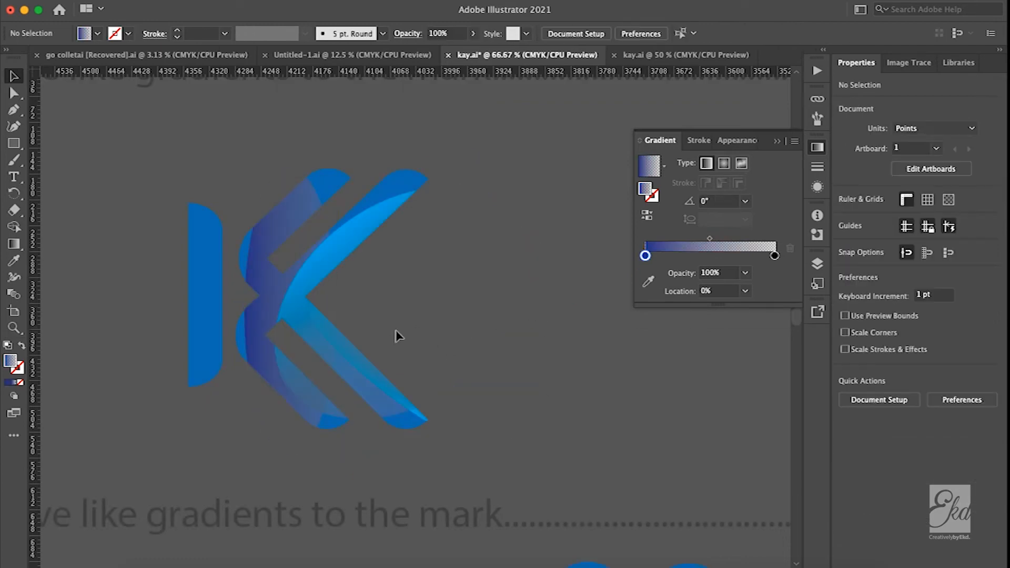
Examine the gradient K mark beside the Kay Studio lettering and the logo's version on a black background.
scroll(405, 360, down, 5)
scroll(406, 361, down, 2)
scroll(405, 361, down, 3)
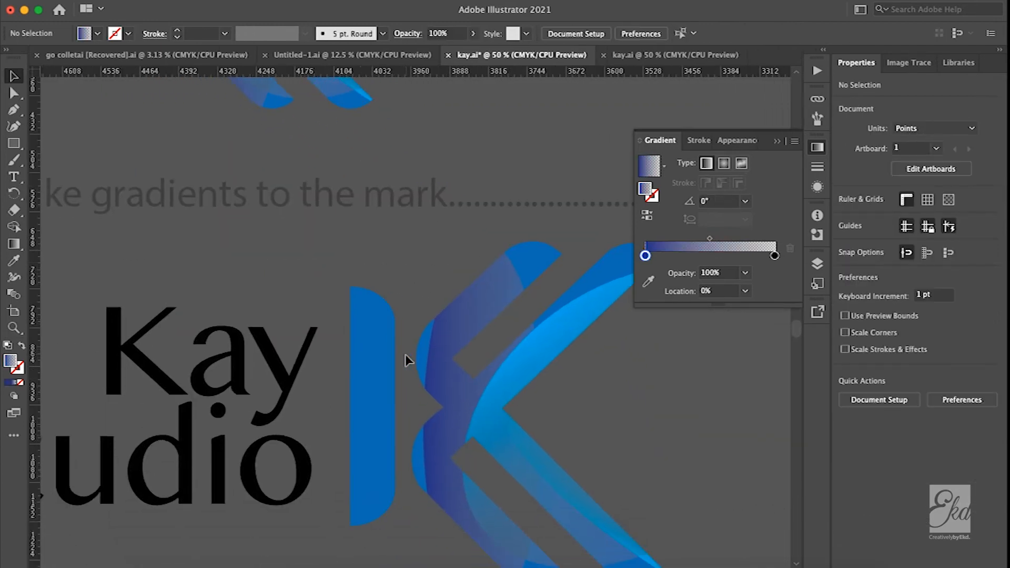
scroll(392, 402, up, 1)
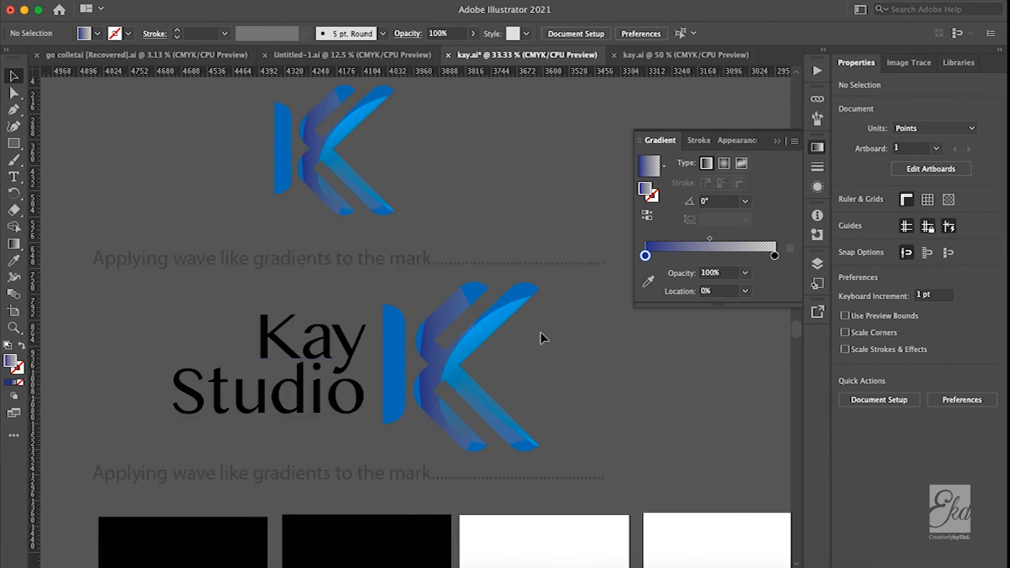
scroll(543, 337, down, 1)
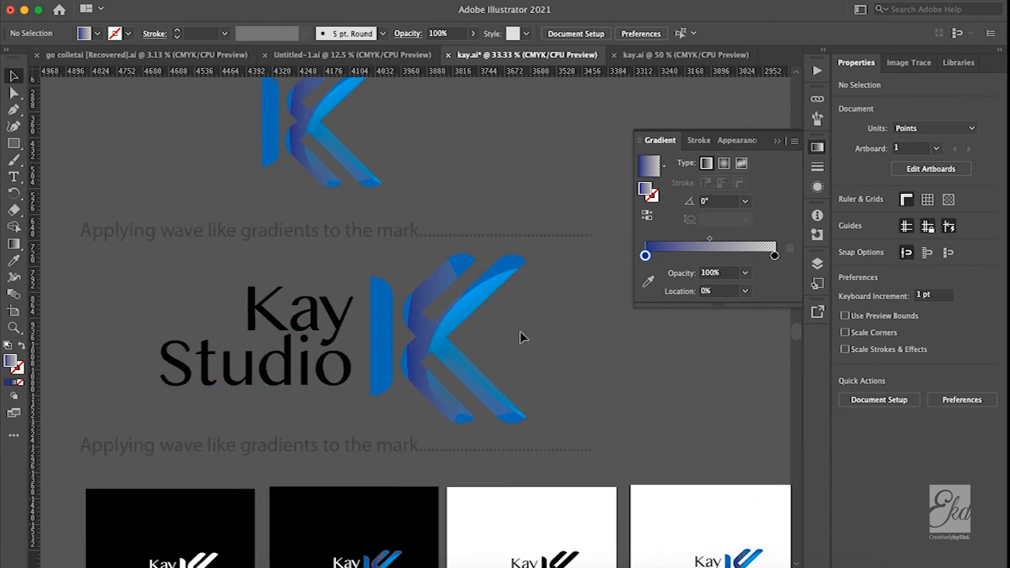
click(259, 351)
click(616, 355)
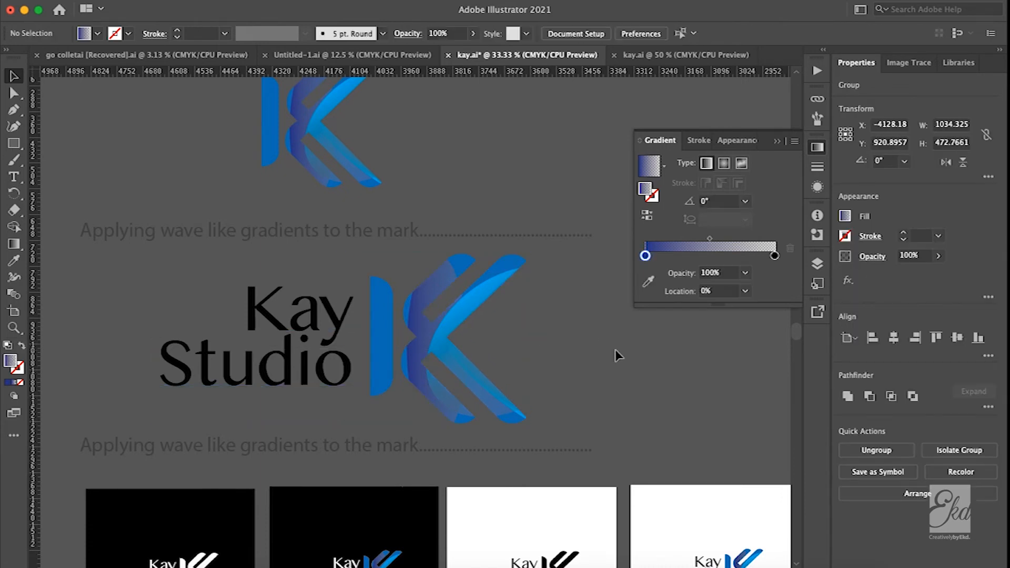
scroll(615, 351, right, 3)
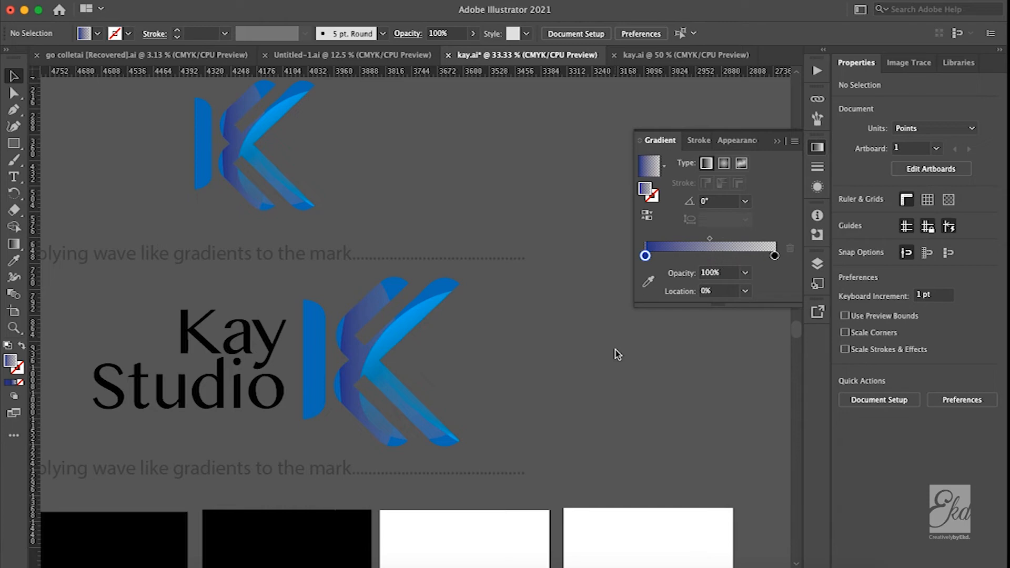
scroll(616, 352, down, 5)
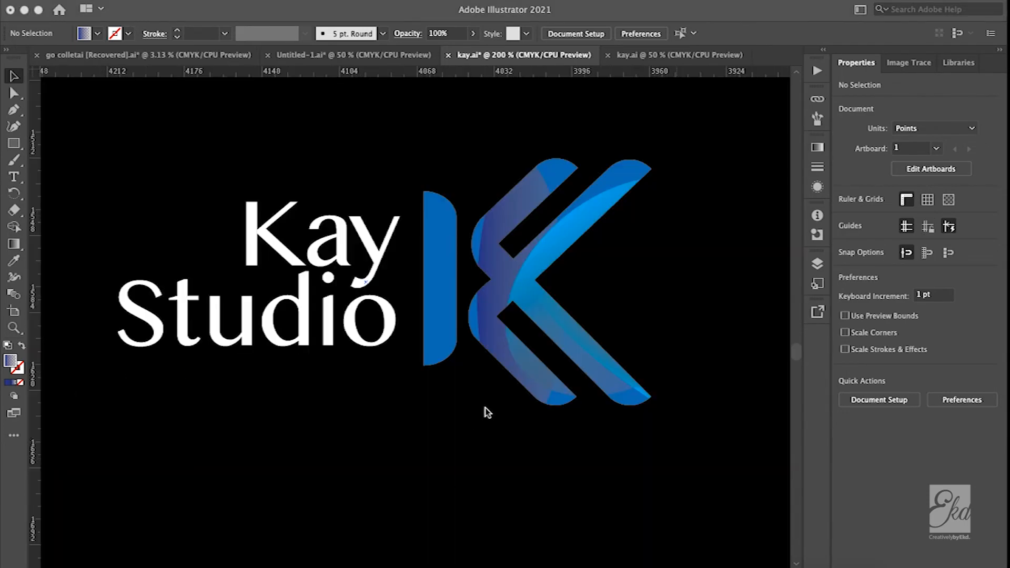
Try filling the K's vertical bar in the black-background gradient logo with light green, CMYK 38.82, 0, 78.04, 0.
scroll(476, 322, up, 3)
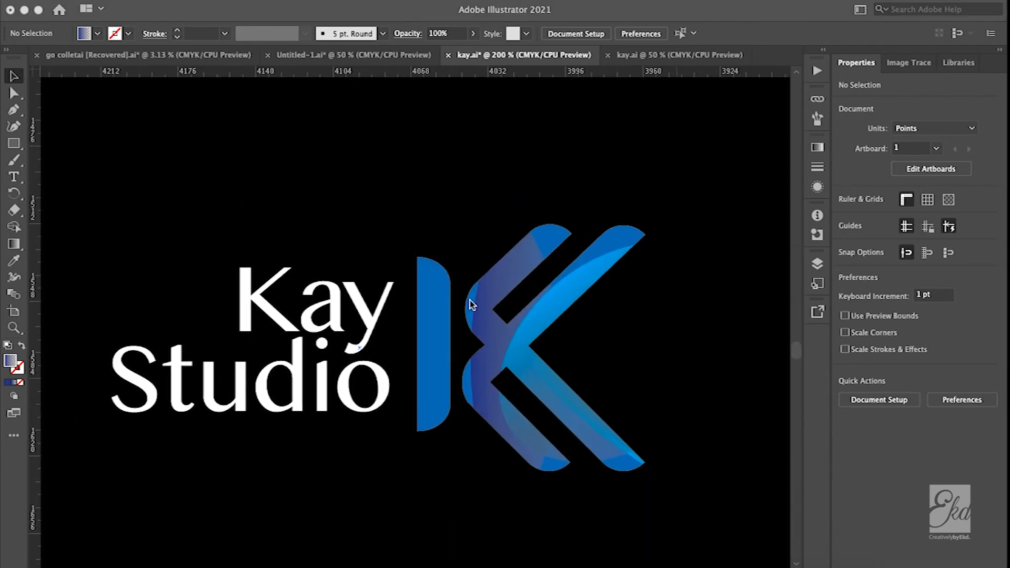
scroll(468, 298, down, 3)
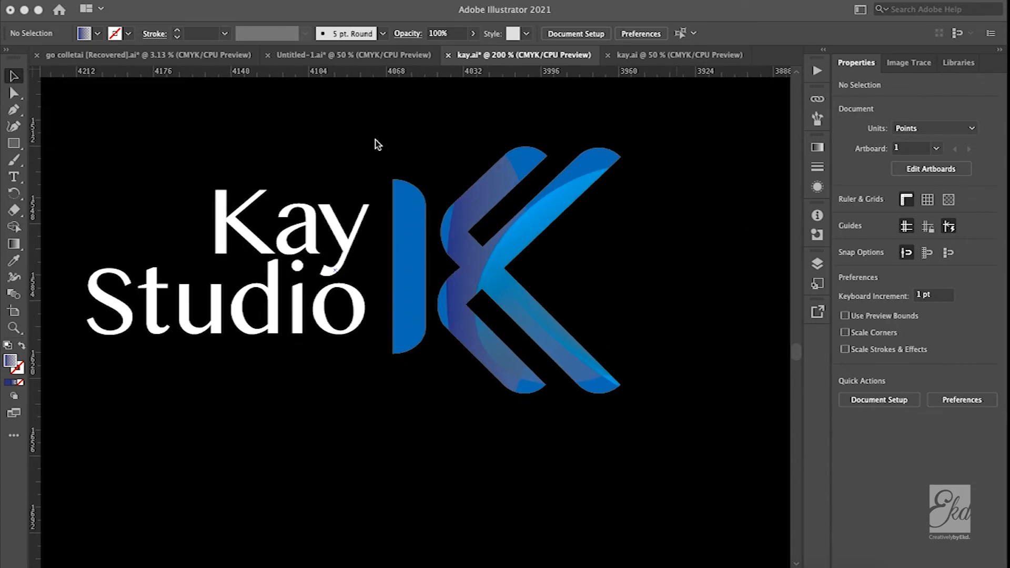
scroll(410, 230, right, 1)
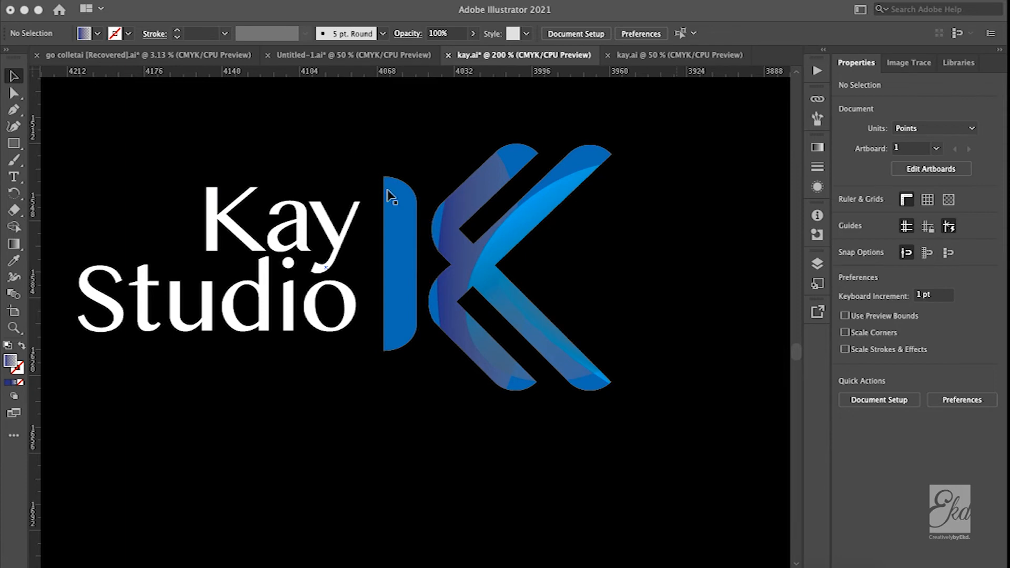
double_click(403, 232)
click(402, 230)
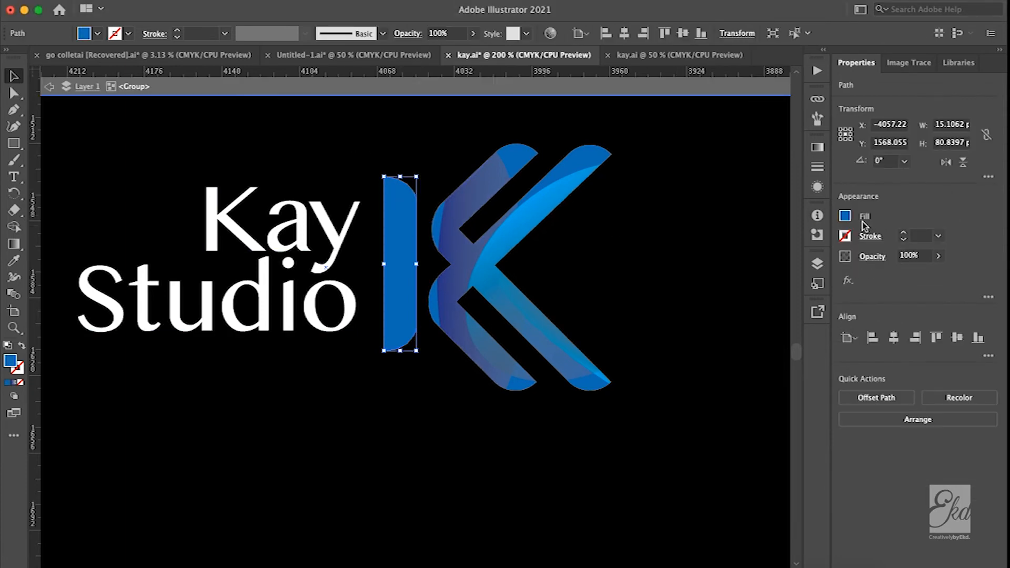
click(844, 216)
click(736, 372)
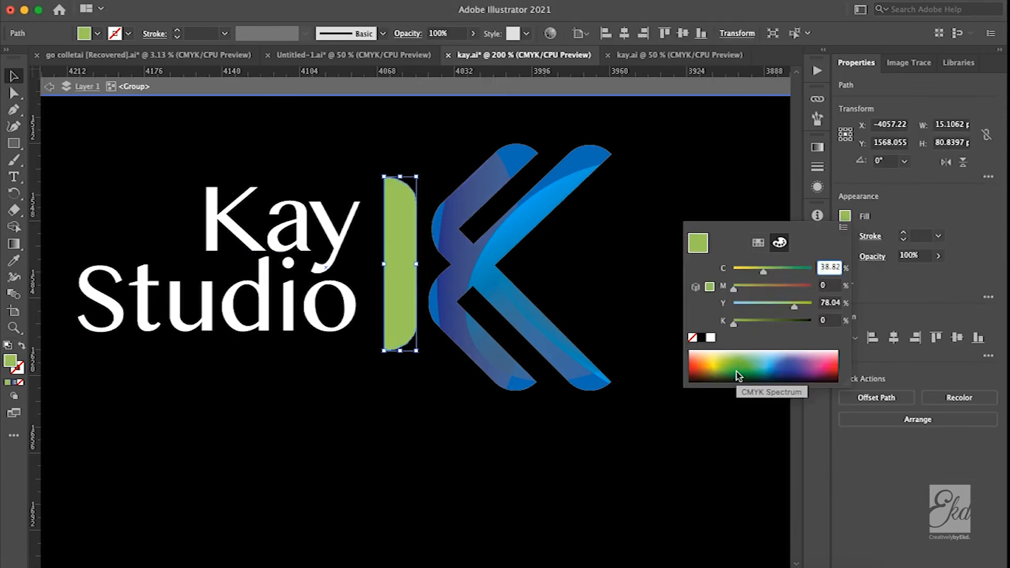
click(13, 77)
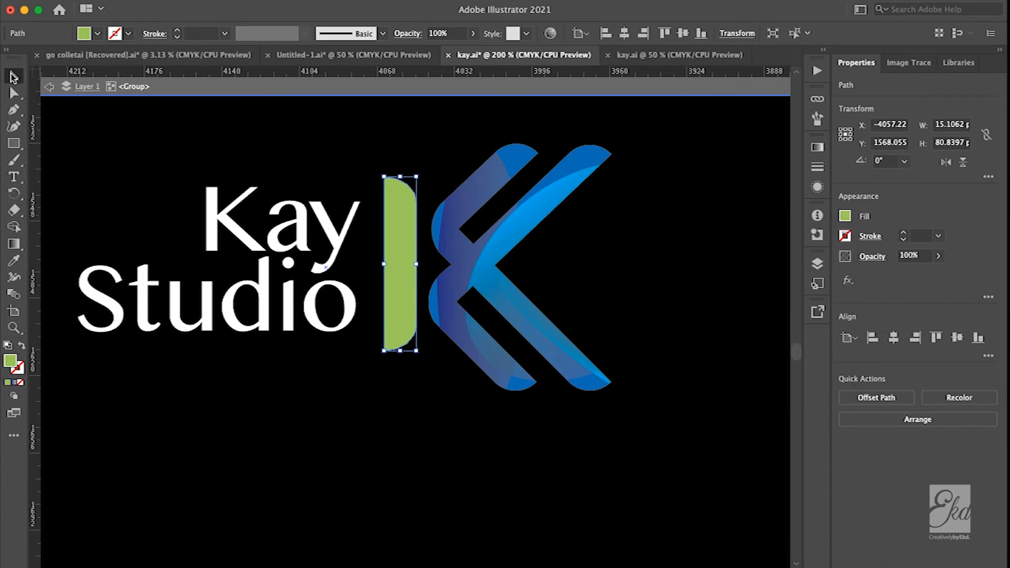
click(444, 412)
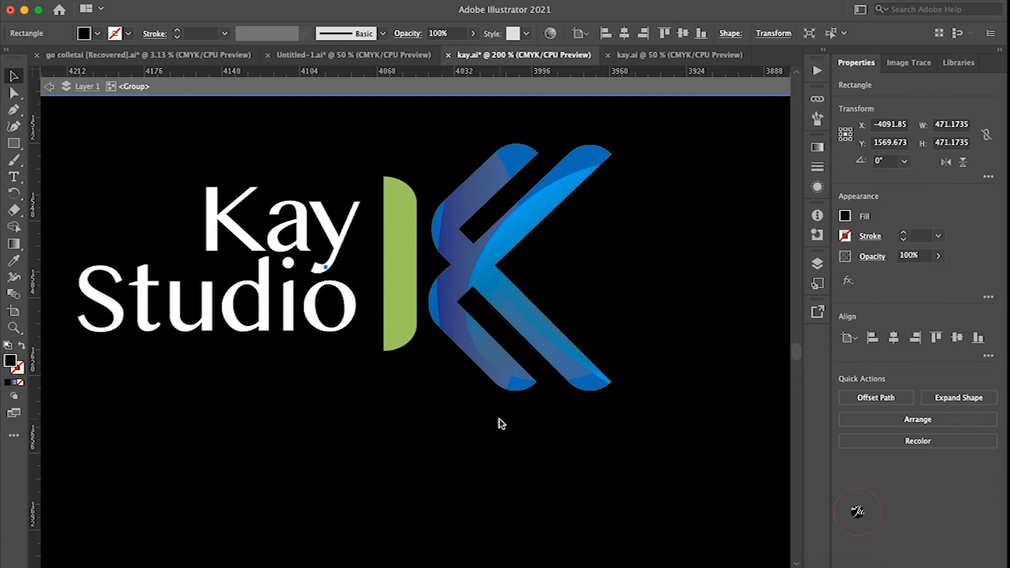
Undo the green fill on the K's vertical bar and leave isolation mode.
key(super+z)
key(super+z)
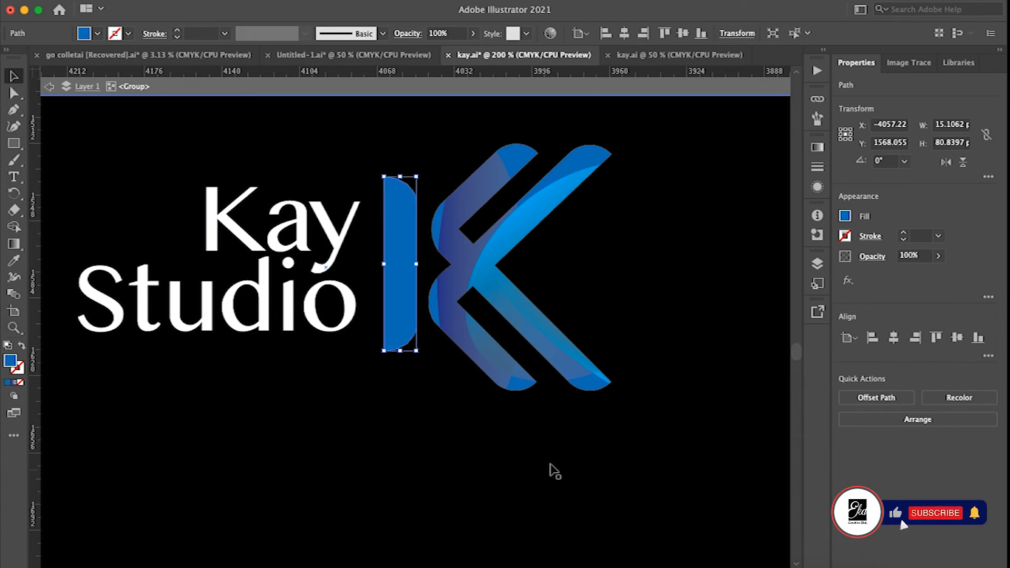
click(601, 428)
Examine the four Kay Studio logo versions in plain and gradient colours on the black and white backgrounds.
scroll(465, 412, up, 2)
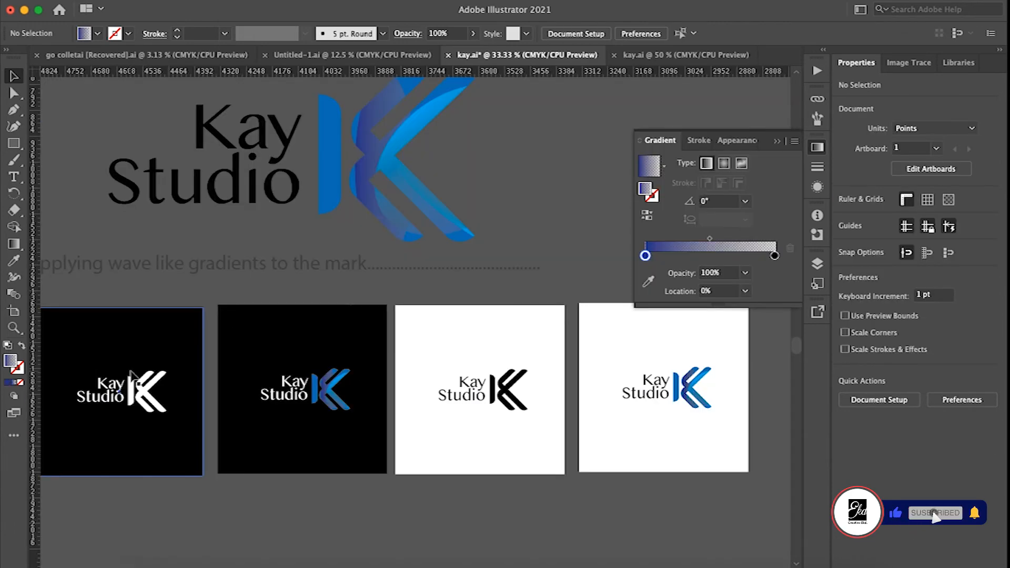
scroll(131, 375, up, 3)
scroll(135, 377, left, 3)
scroll(135, 377, up, 2)
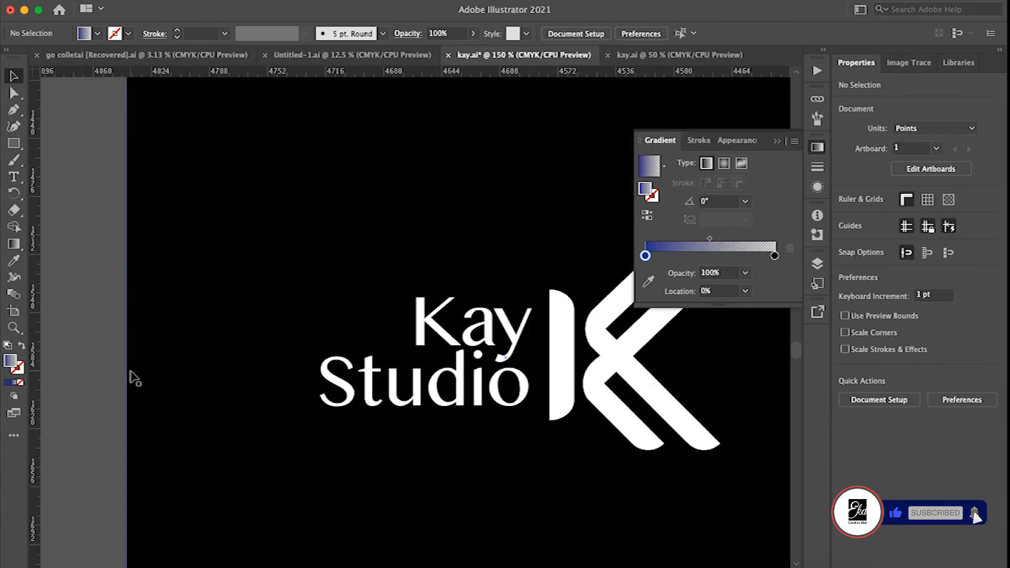
scroll(240, 389, right, 6)
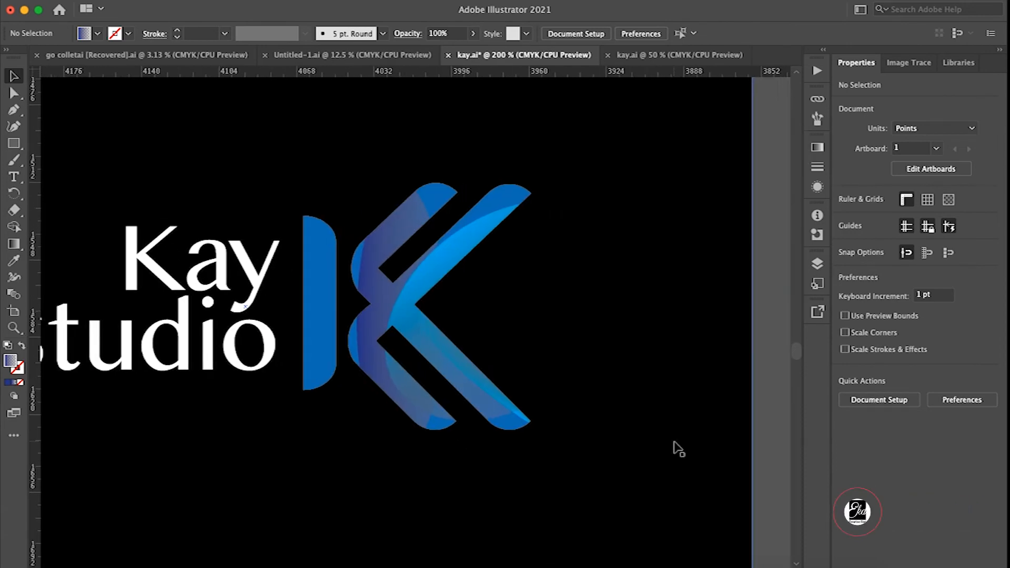
scroll(675, 447, right, 15)
scroll(677, 446, right, 5)
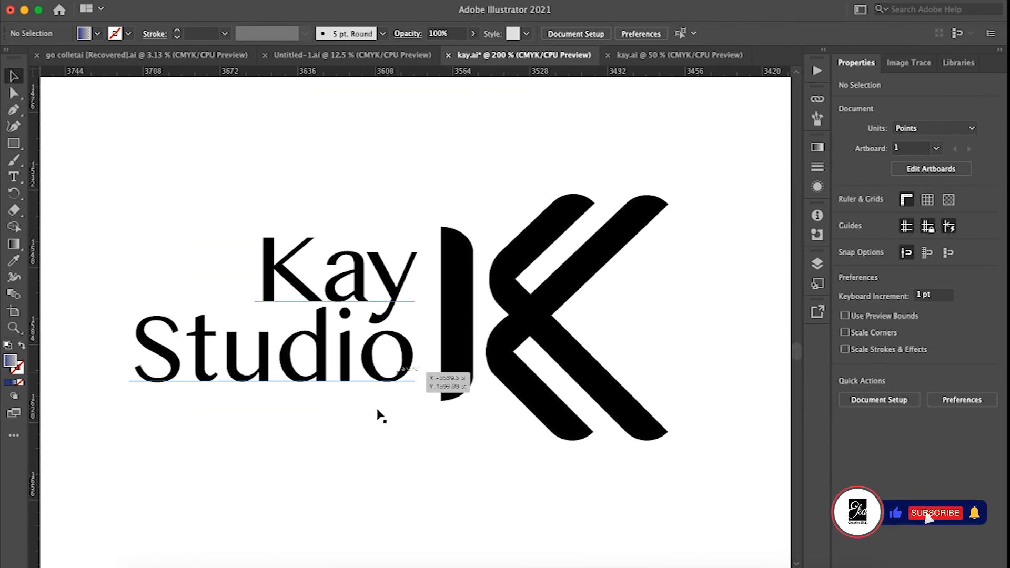
scroll(513, 453, right, 12)
scroll(490, 448, left, 20)
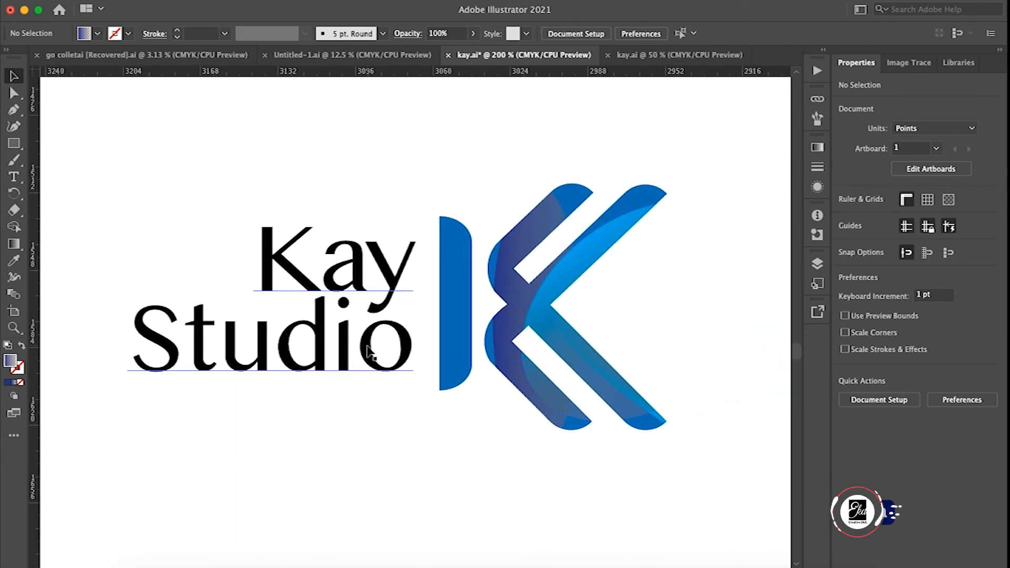
scroll(432, 457, right, 1)
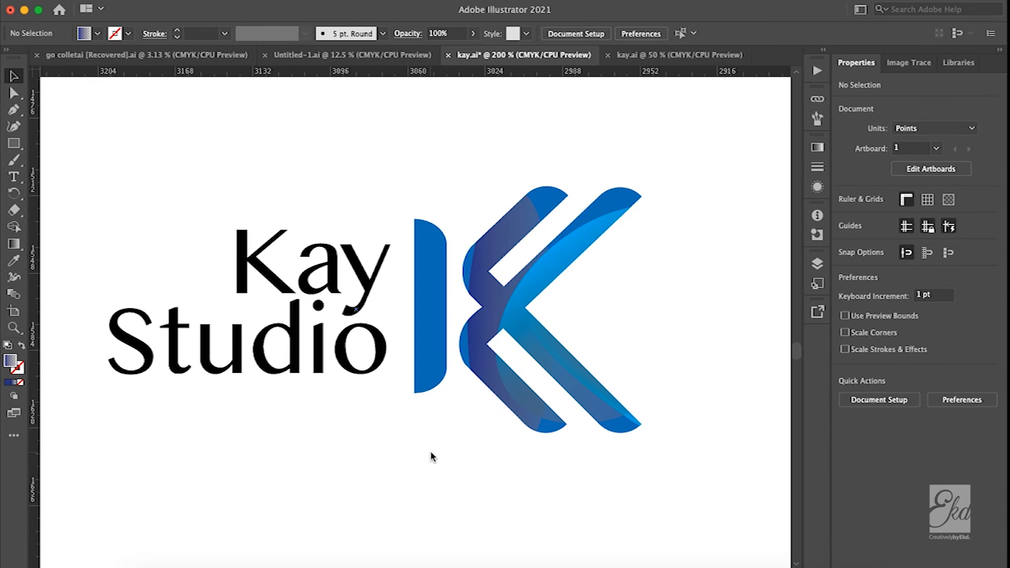
scroll(432, 457, down, 2)
scroll(433, 458, down, 6)
scroll(432, 458, up, 4)
scroll(433, 458, left, 3)
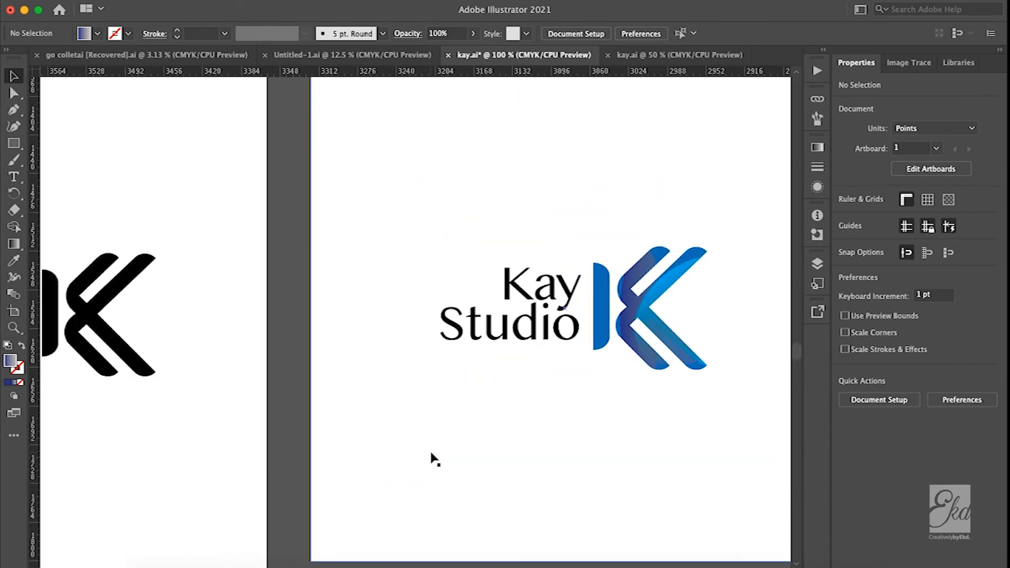
scroll(415, 374, down, 6)
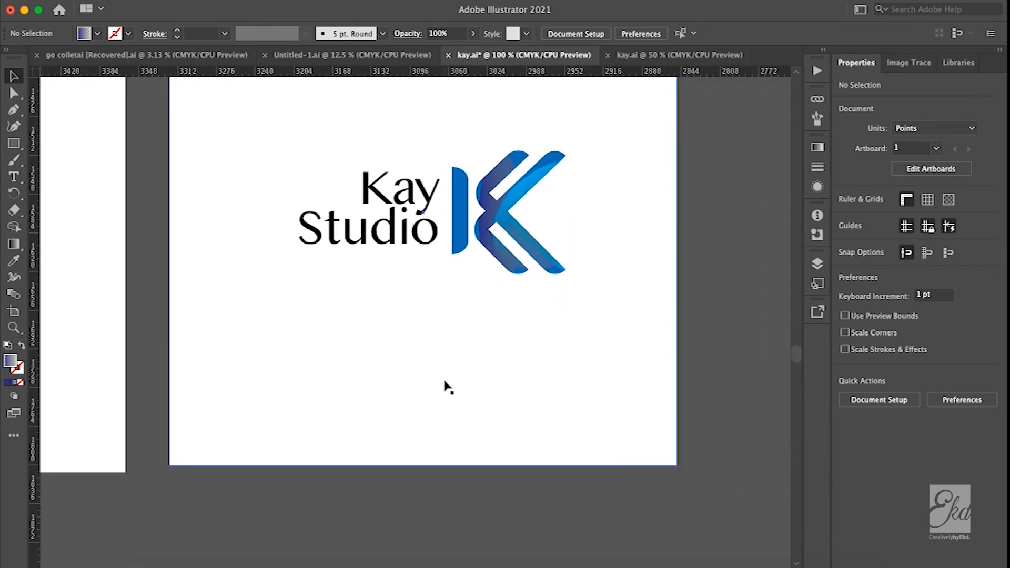
scroll(410, 322, up, 6)
scroll(409, 322, right, 3)
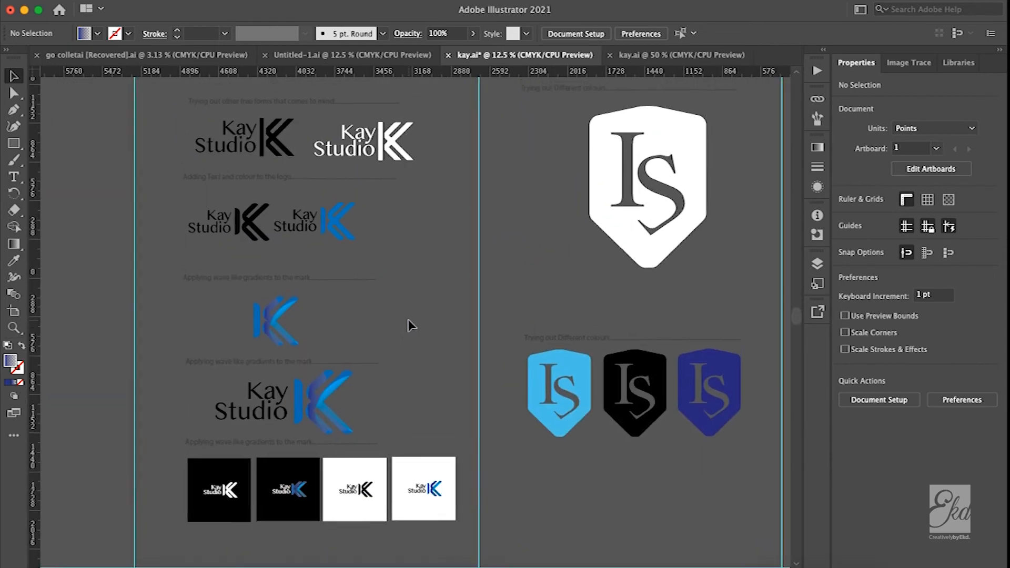
Examine the earlier IS shield concepts, the other free-form marks and the shield's colour variations.
scroll(410, 323, down, 1)
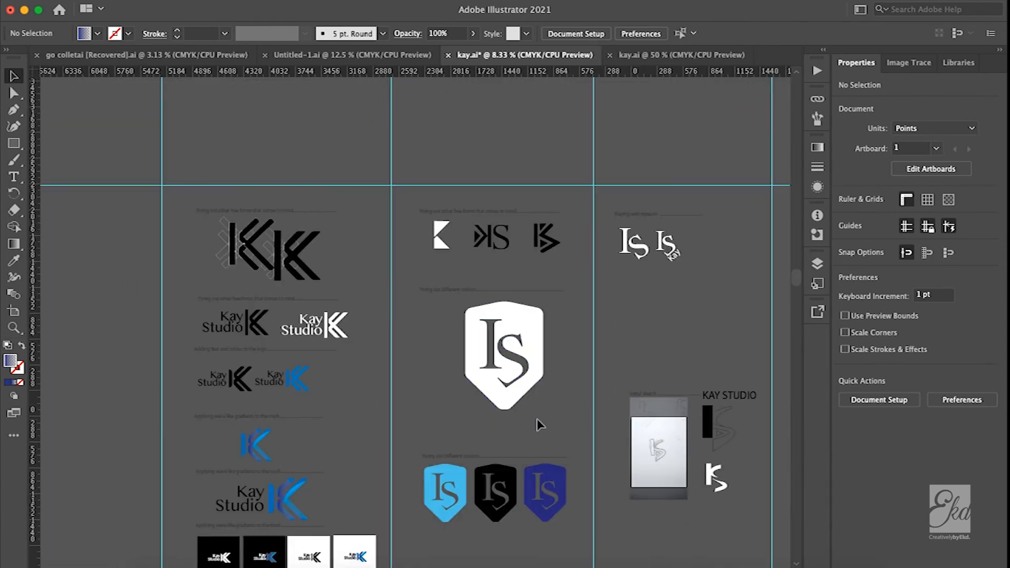
scroll(546, 354, up, 2)
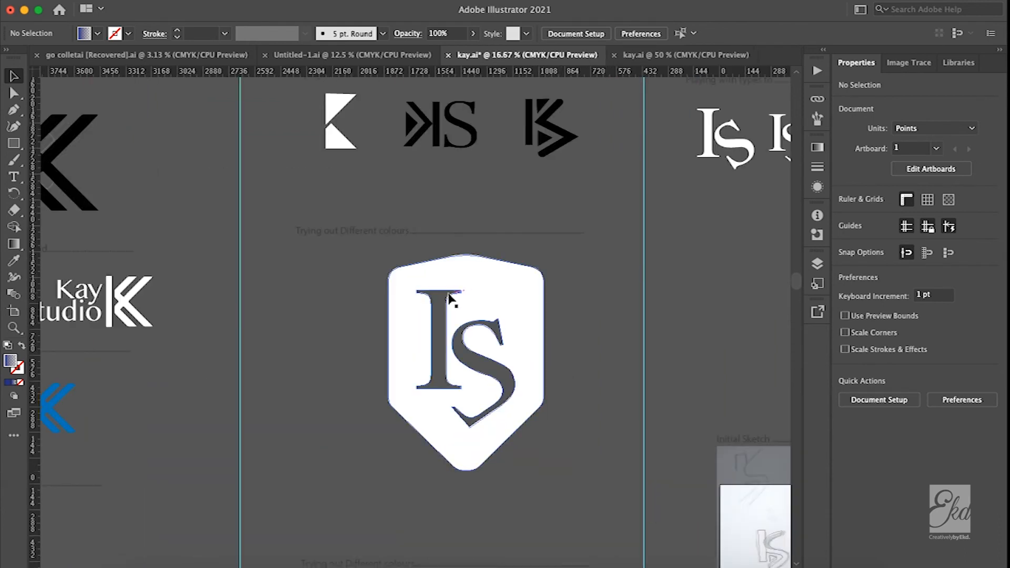
scroll(536, 295, up, 2)
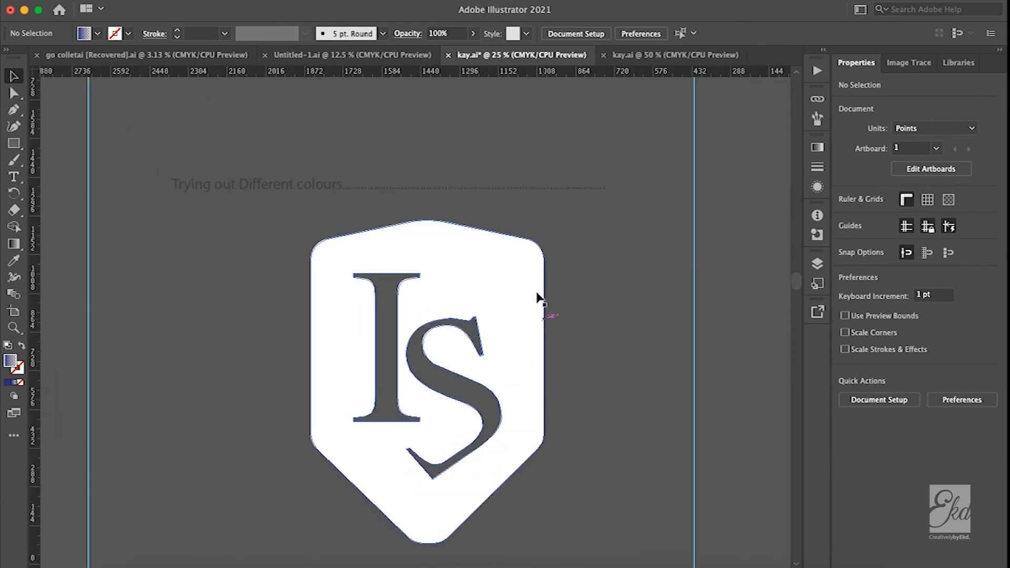
scroll(500, 219, down, 3)
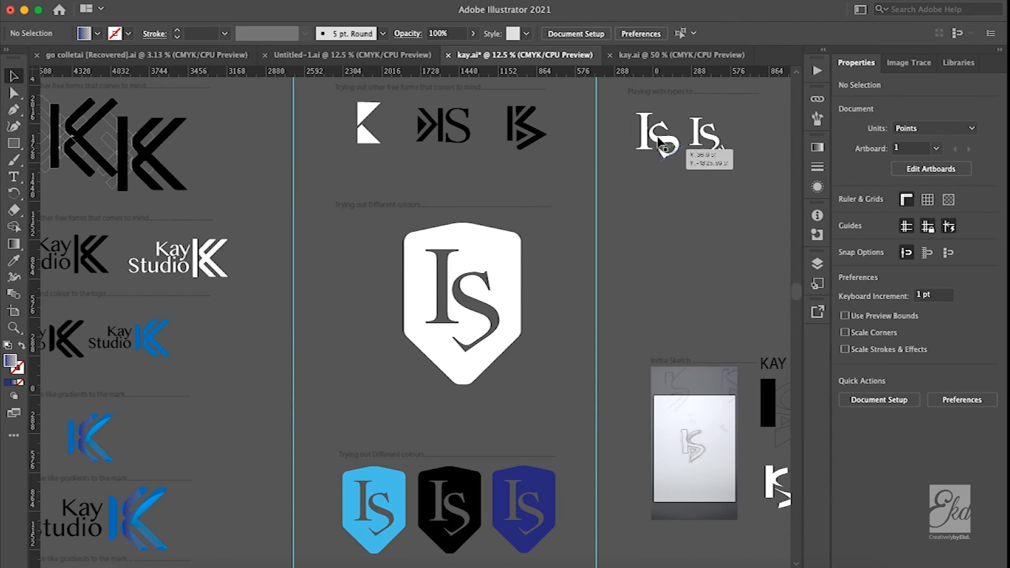
scroll(655, 158, up, 2)
scroll(236, 524, down, 10)
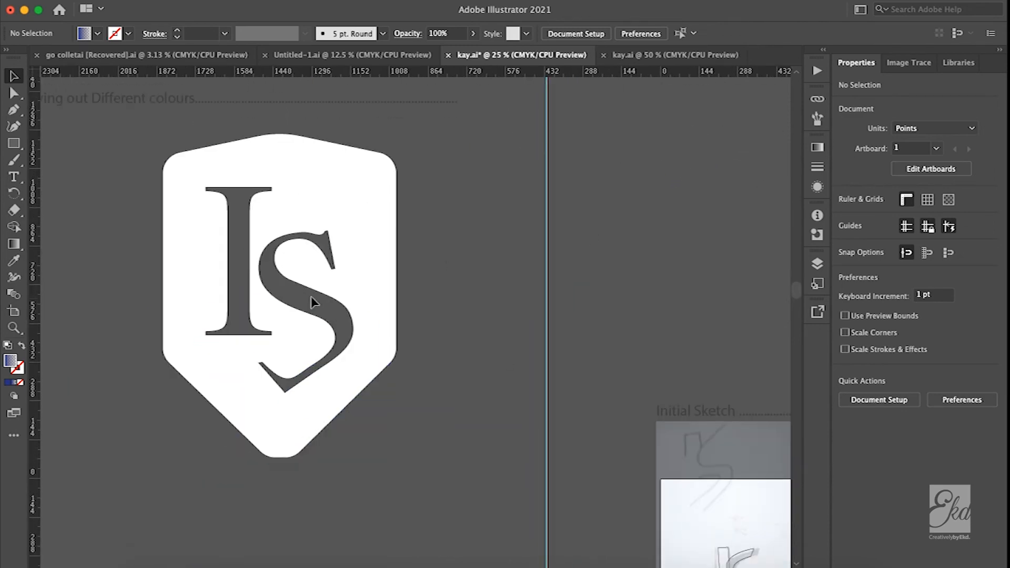
scroll(353, 211, left, 10)
scroll(355, 207, down, 3)
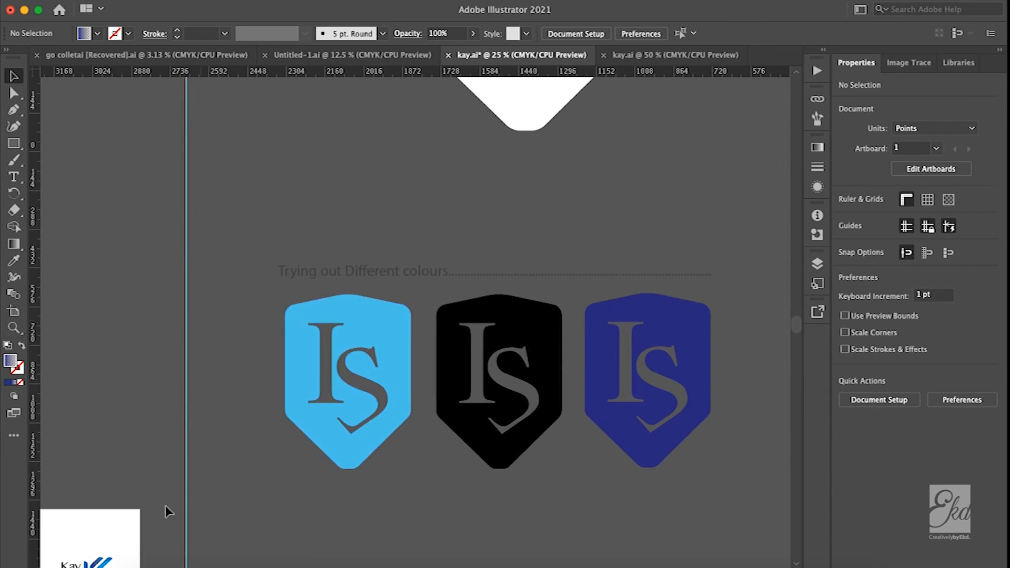
Switch to Finder and open the MOCKS folder.
click(156, 549)
scroll(432, 153, up, 2)
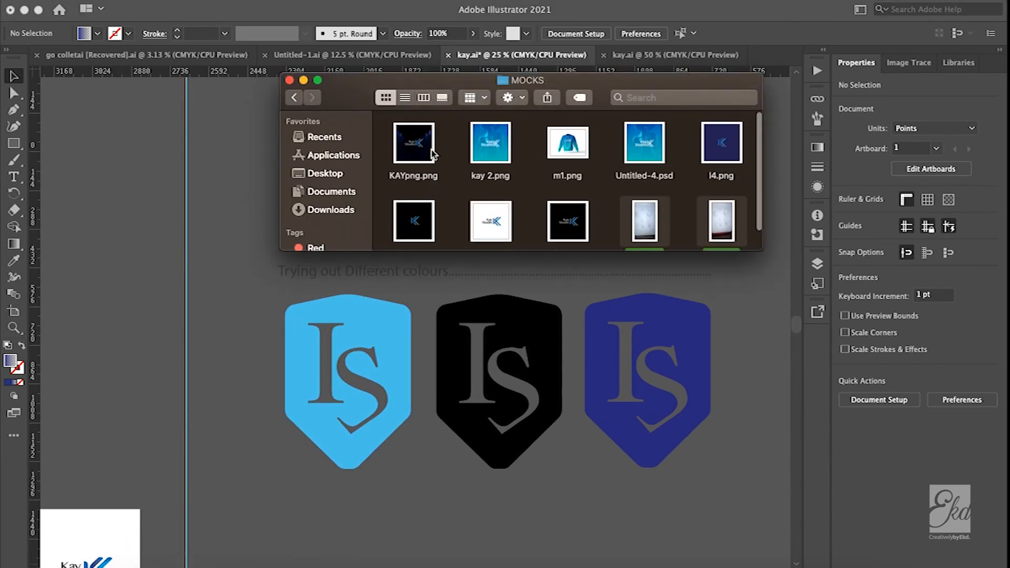
click(295, 97)
double_click(555, 199)
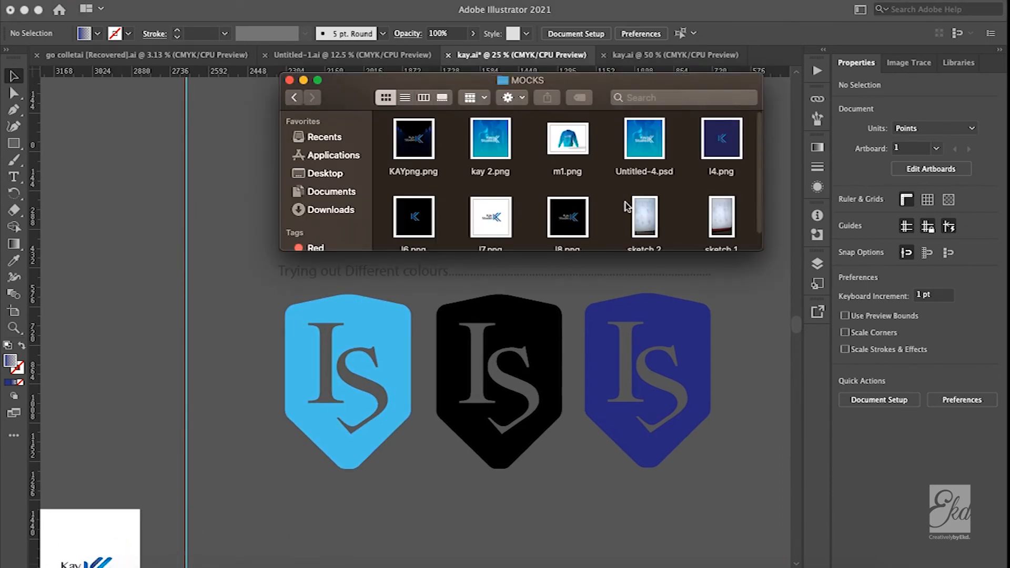
Select the eight logo mockup files, leaving out the two sketches, and open them in Preview.
drag(609, 236, 400, 226)
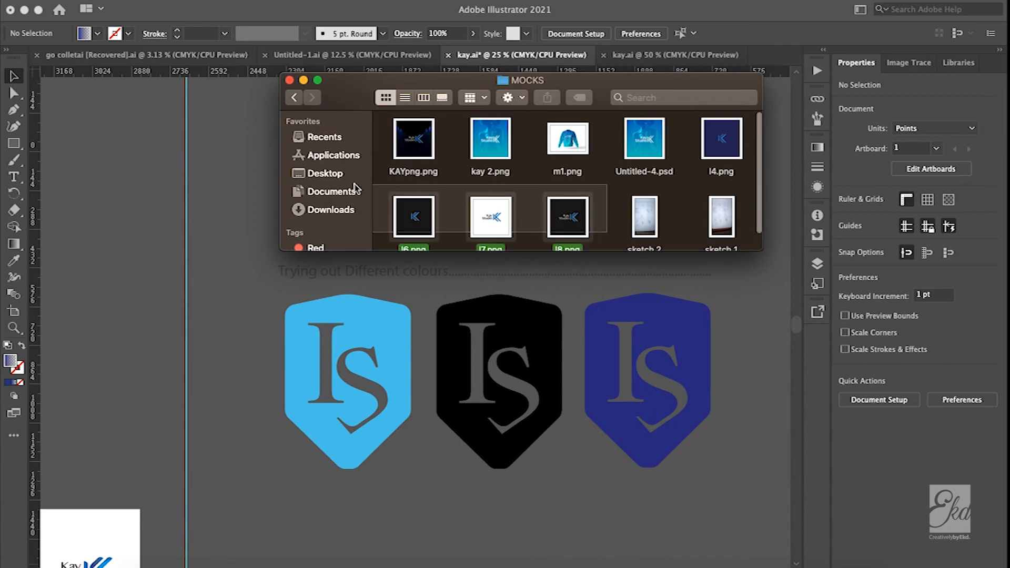
drag(750, 133, 253, 129)
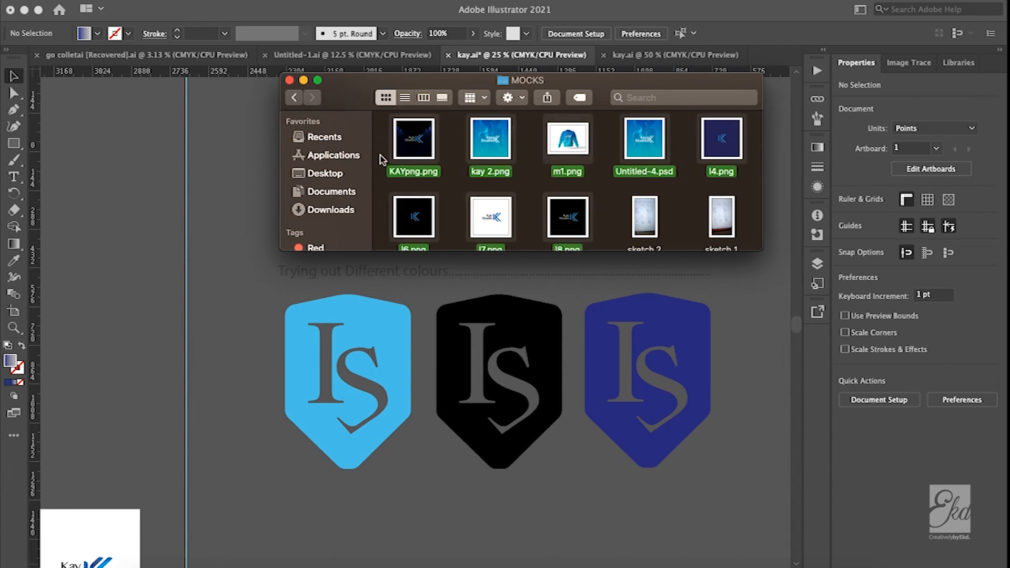
right_click(418, 152)
mouse_move(441, 187)
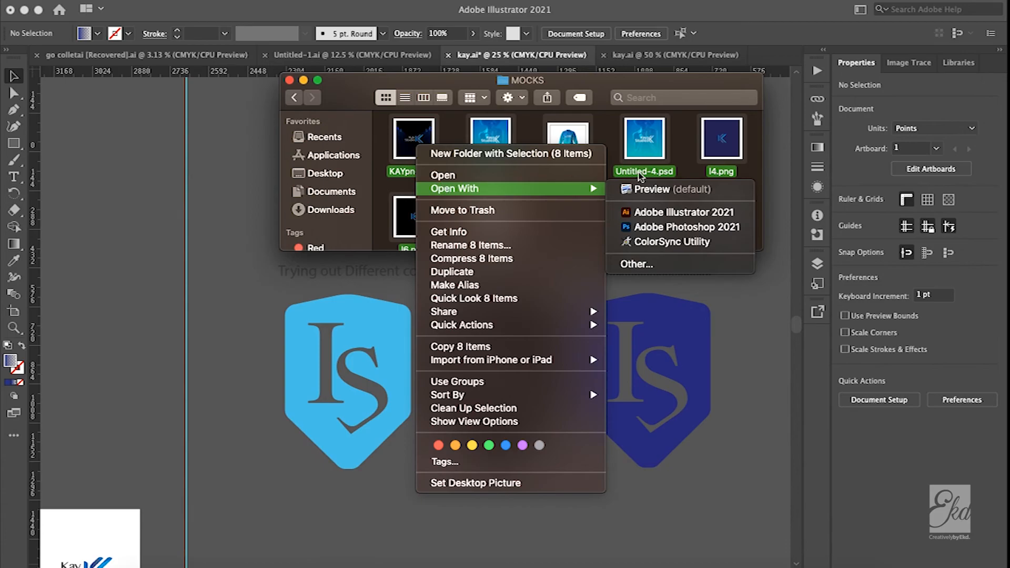
click(647, 189)
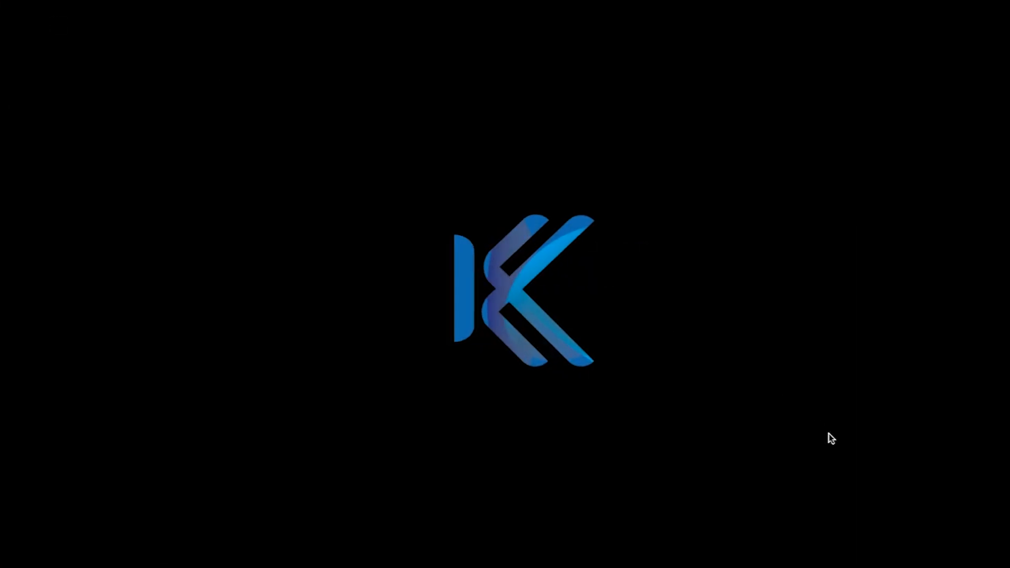